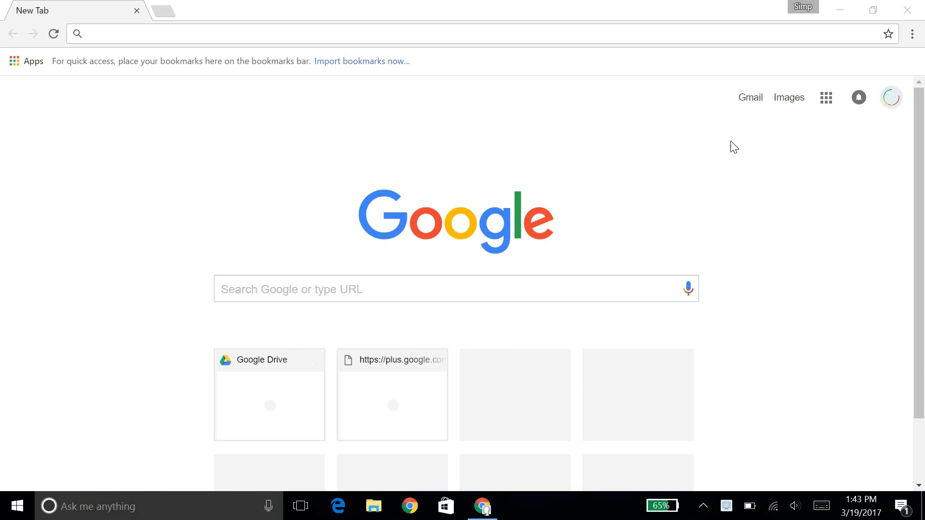
Step: Open Google Drive and delete the existing Documents folder from My Drive
{"action": "left_click", "coordinate": [826, 99]}
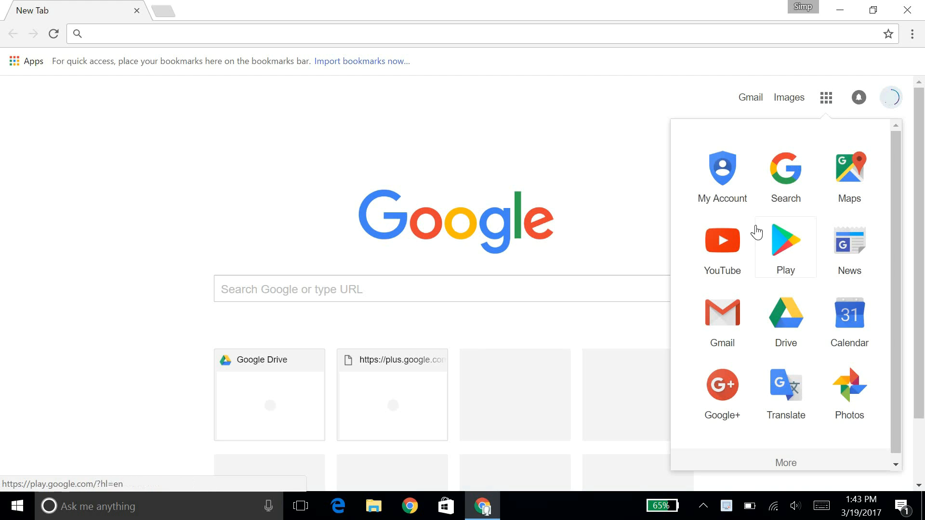
{"action": "left_click", "coordinate": [788, 315]}
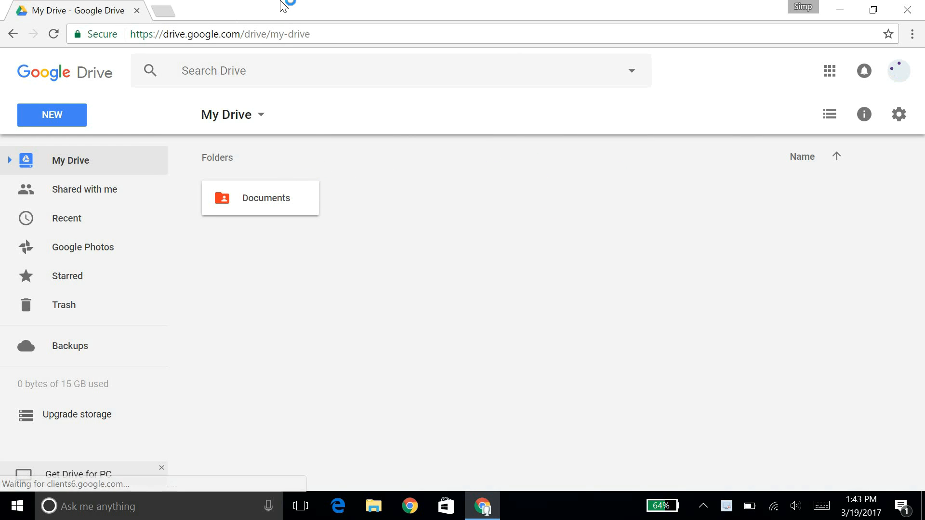
{"action": "left_click", "coordinate": [282, 213]}
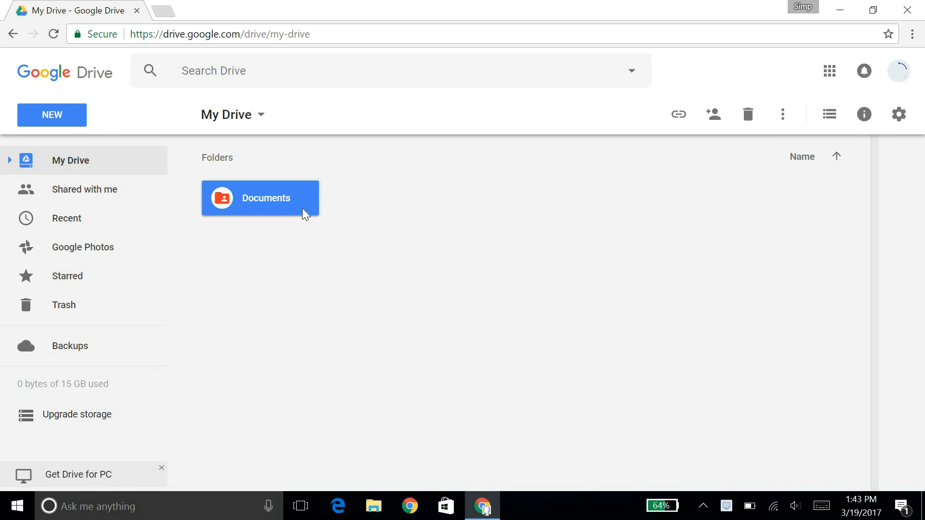
{"action": "left_click", "coordinate": [216, 177]}
{"action": "key", "text": "Delete"}
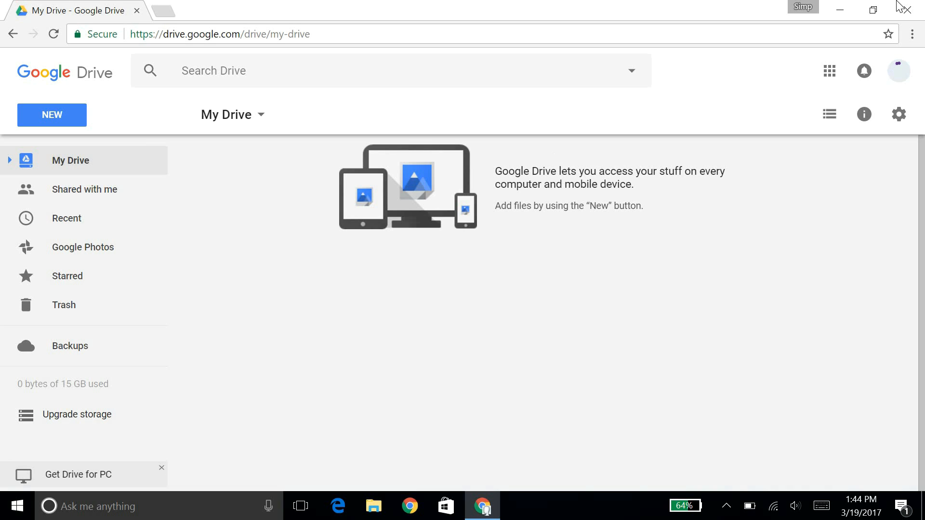
Step: Check the details of the account signed in to Drive
{"action": "left_click", "coordinate": [899, 71]}
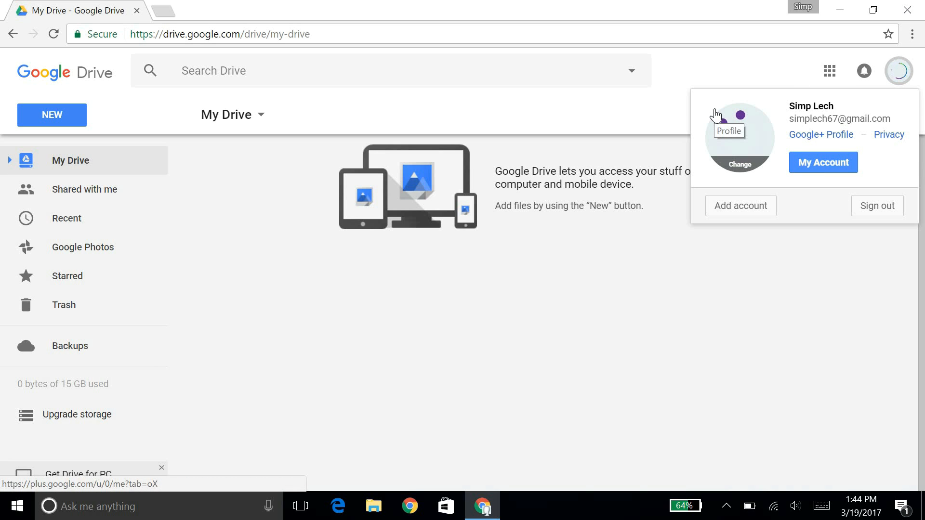
{"action": "left_click", "coordinate": [803, 362]}
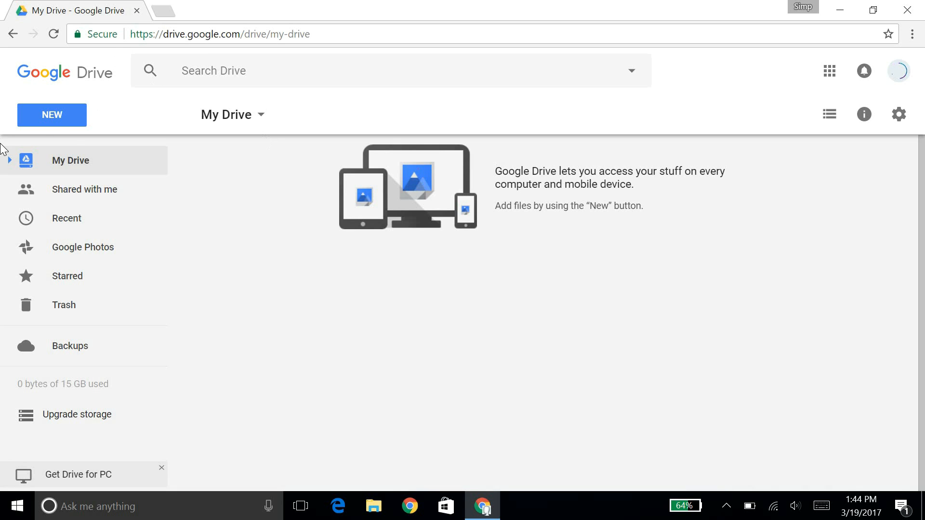
Step: Create a new folder named Documents in My Drive
{"action": "left_click", "coordinate": [42, 116]}
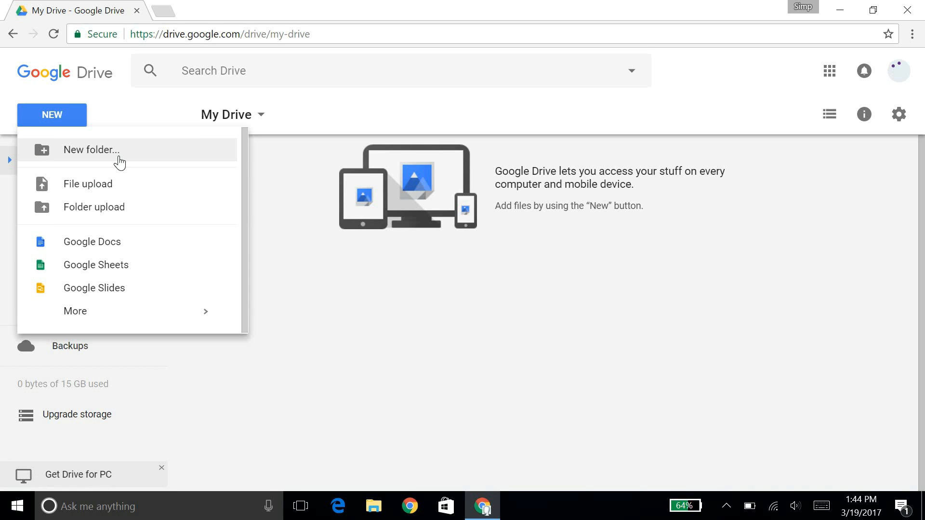
{"action": "left_click", "coordinate": [119, 161]}
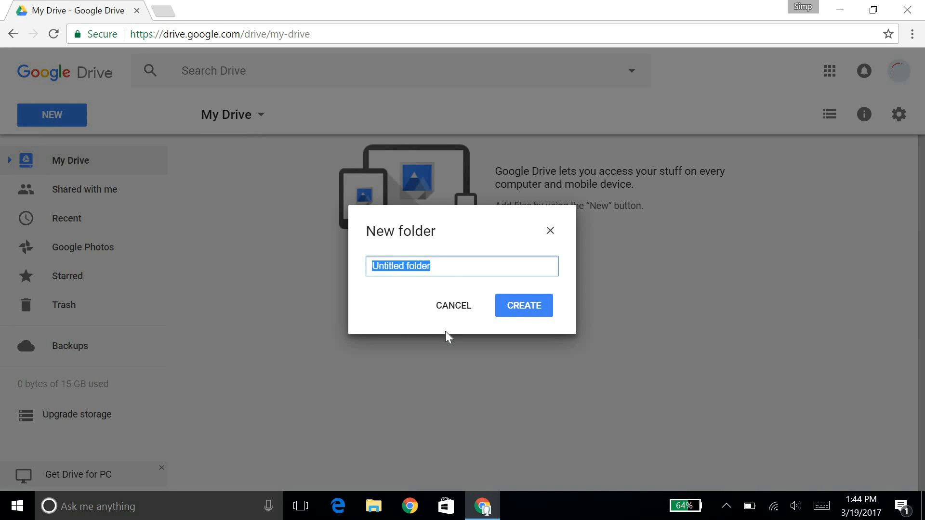
{"action": "type", "text": "Docu"}
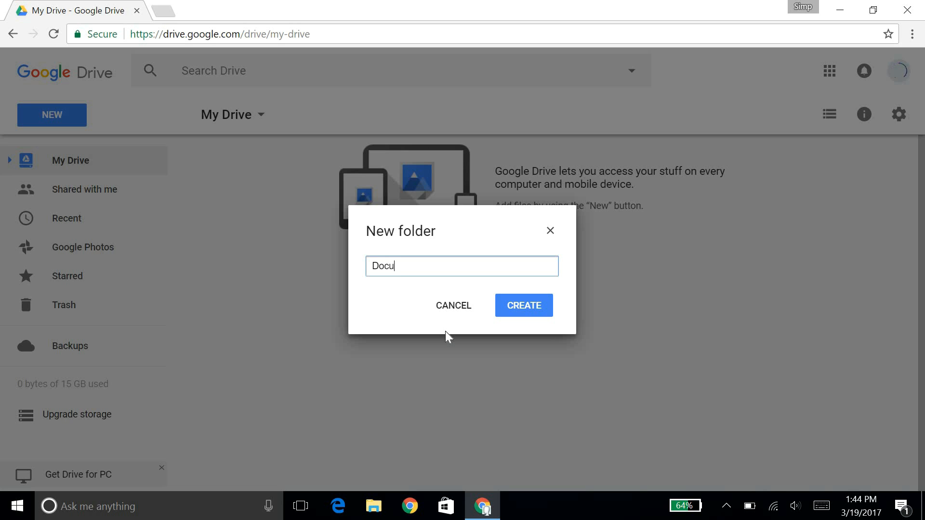
{"action": "type", "text": "ments"}
{"action": "key", "text": "Return"}
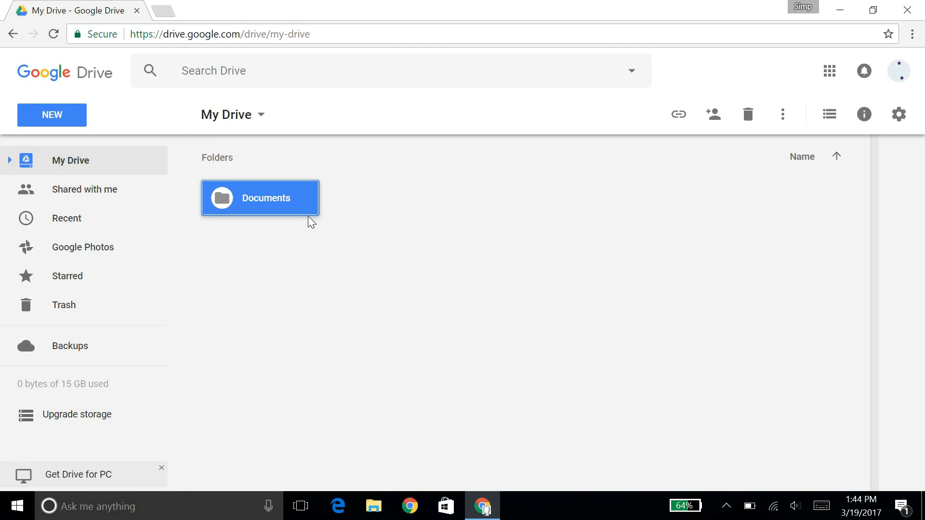
Step: Change the Documents folder's color to red and add a star to it
{"action": "right_click", "coordinate": [292, 206]}
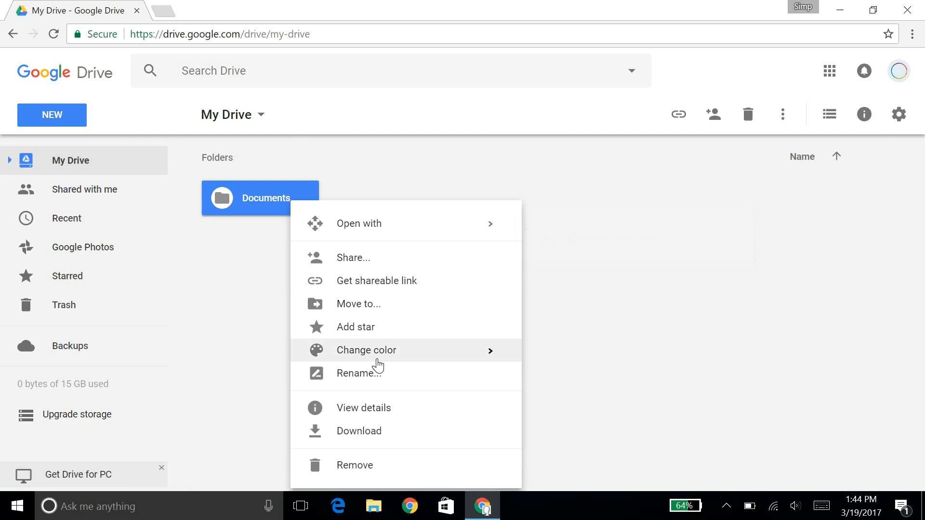
{"action": "mouse_move", "coordinate": [376, 356]}
{"action": "left_click", "coordinate": [585, 365]}
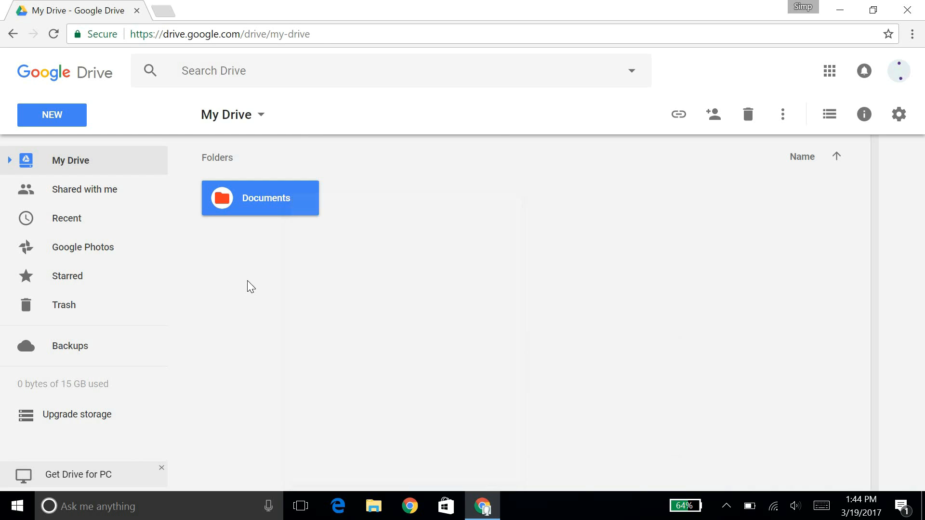
{"action": "right_click", "coordinate": [237, 193]}
{"action": "left_click", "coordinate": [361, 322]}
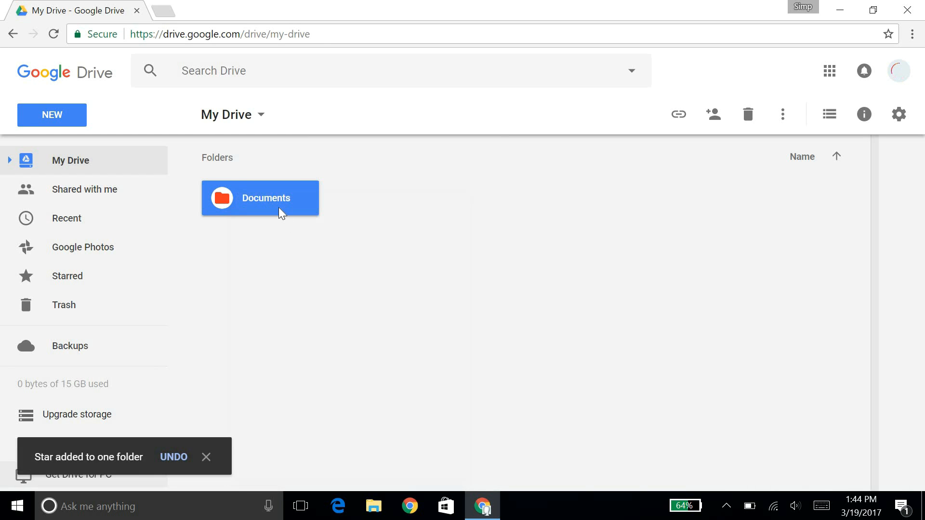
Step: Change the Documents folder's color to blue
{"action": "right_click", "coordinate": [282, 212]}
{"action": "mouse_move", "coordinate": [356, 352]}
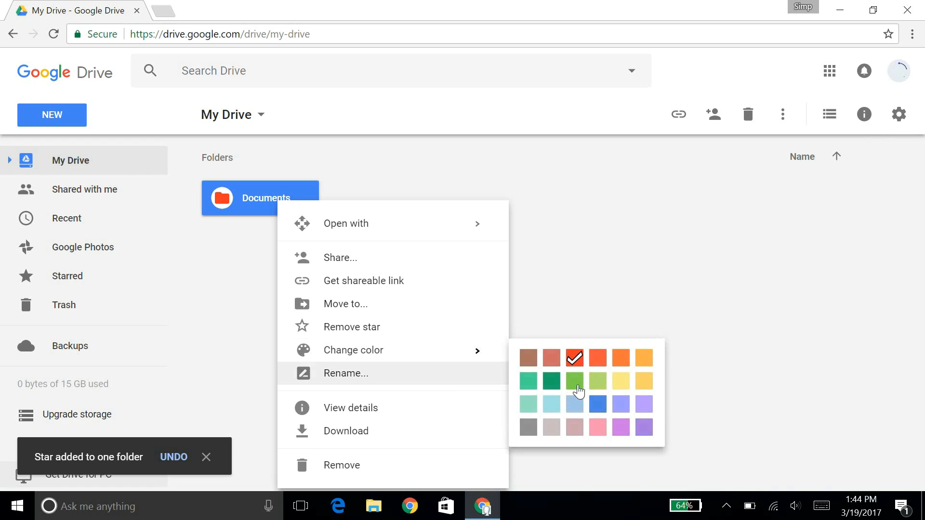
{"action": "left_click", "coordinate": [596, 407]}
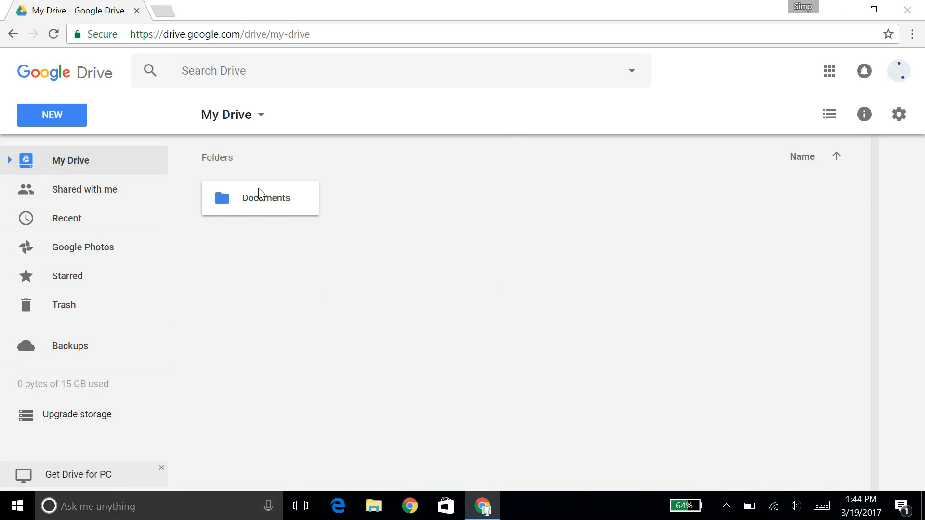
Step: Remove the star from the Documents folder and star it again
{"action": "right_click", "coordinate": [263, 203]}
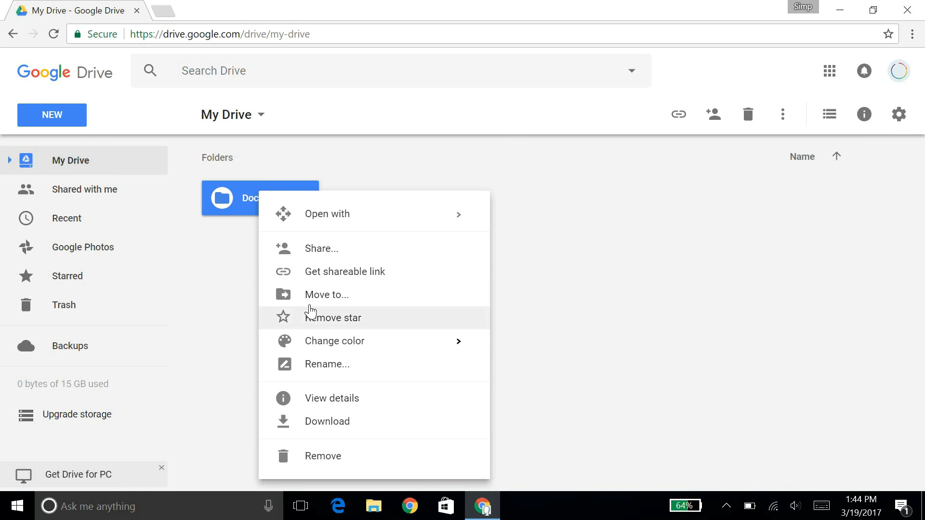
{"action": "left_click", "coordinate": [320, 322]}
{"action": "right_click", "coordinate": [278, 215]}
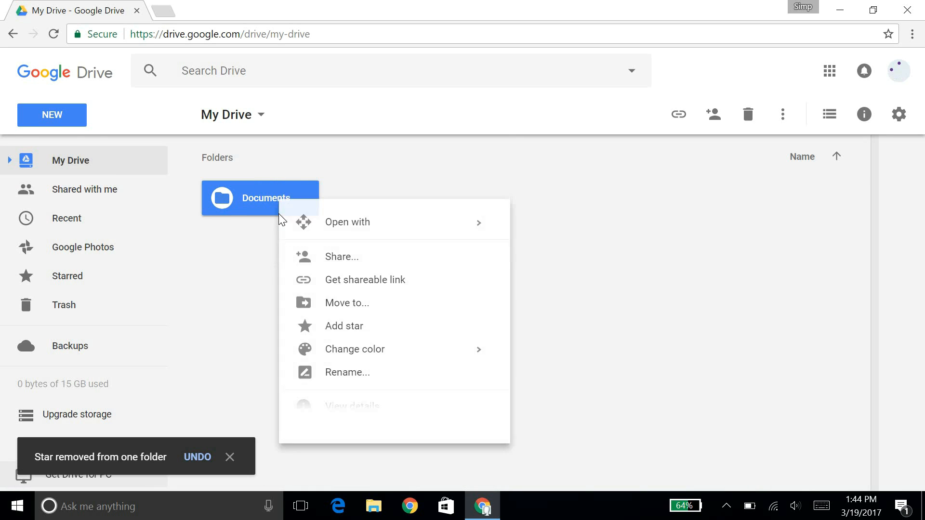
{"action": "left_click", "coordinate": [341, 331]}
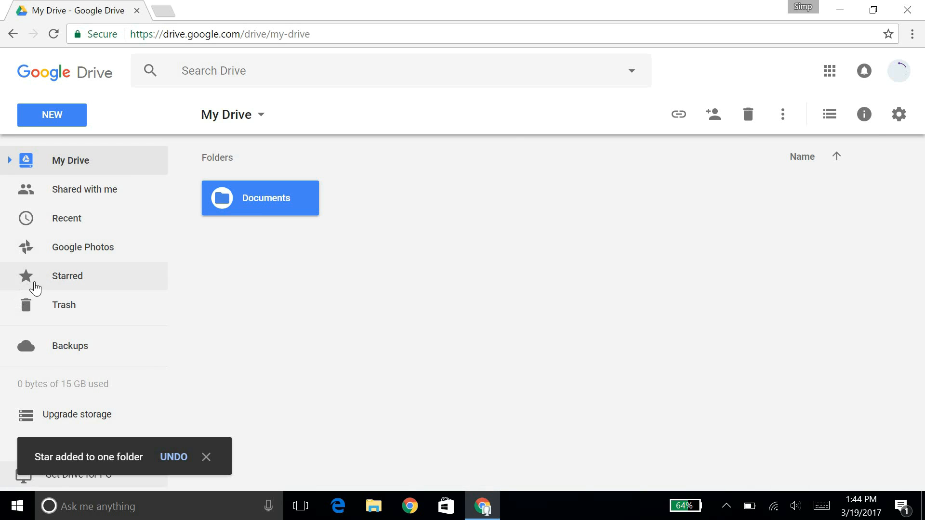
Step: View the folder among the starred items and remove its star back in My Drive
{"action": "left_click", "coordinate": [36, 284]}
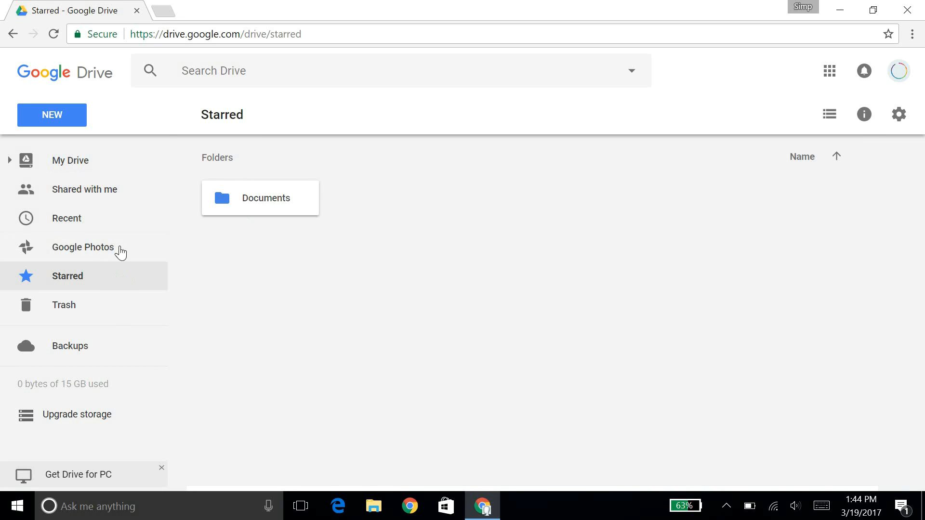
{"action": "left_click", "coordinate": [136, 159]}
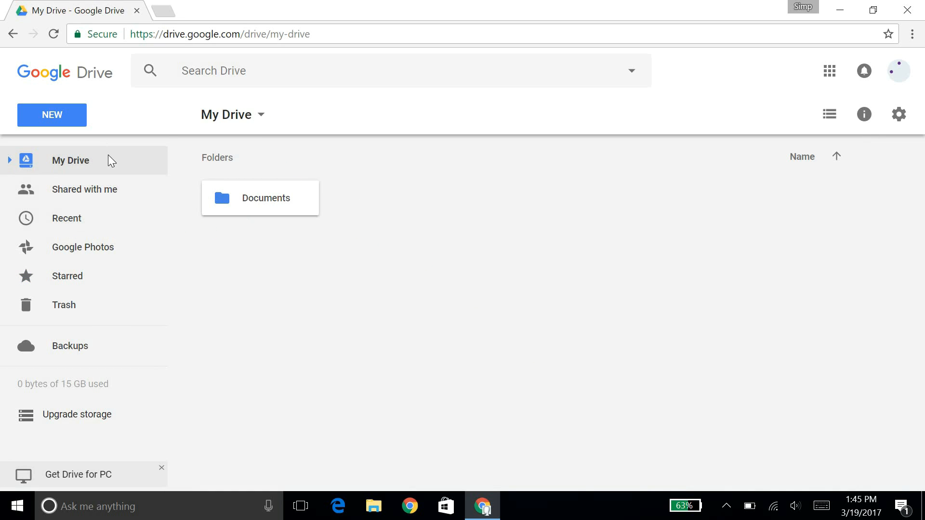
{"action": "right_click", "coordinate": [236, 205]}
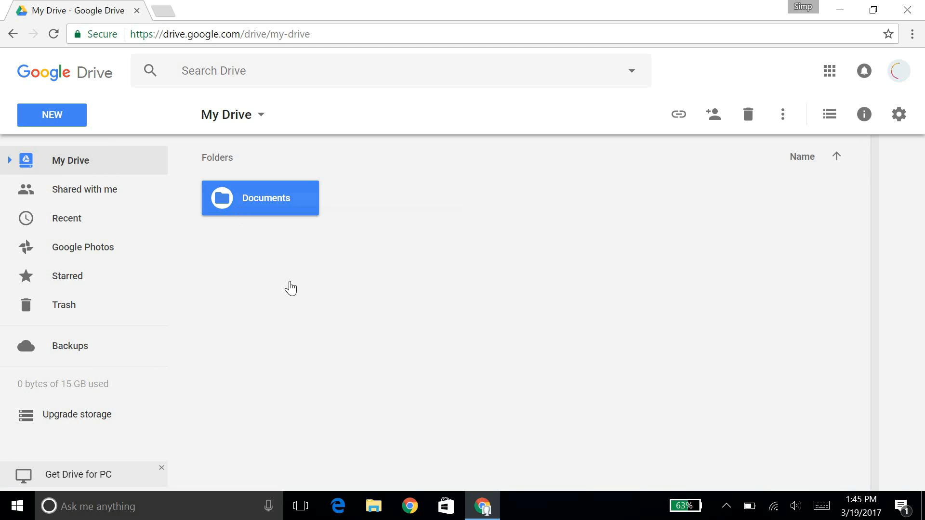
{"action": "left_click", "coordinate": [295, 328]}
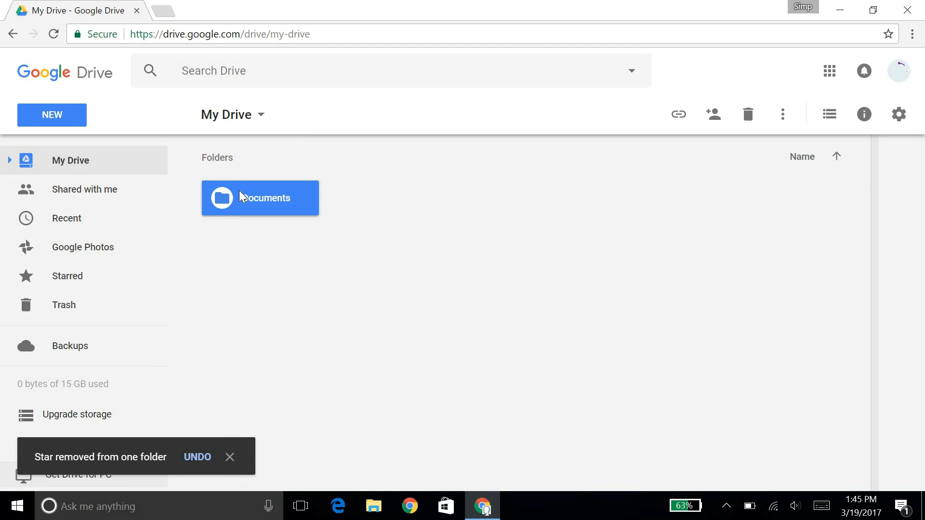
Step: Create a blank Google Docs document inside the Documents folder and center-align its first line
{"action": "double_click", "coordinate": [243, 199]}
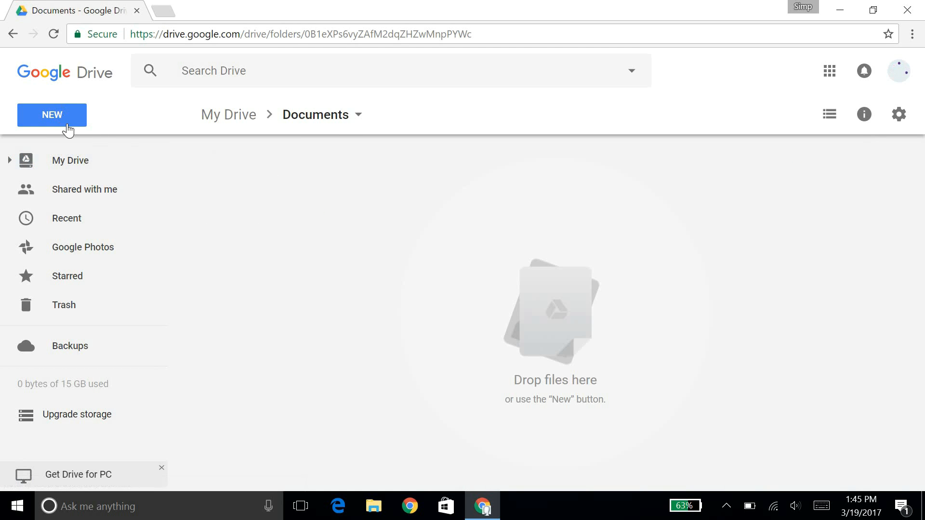
{"action": "left_click", "coordinate": [68, 124]}
{"action": "left_click", "coordinate": [106, 244]}
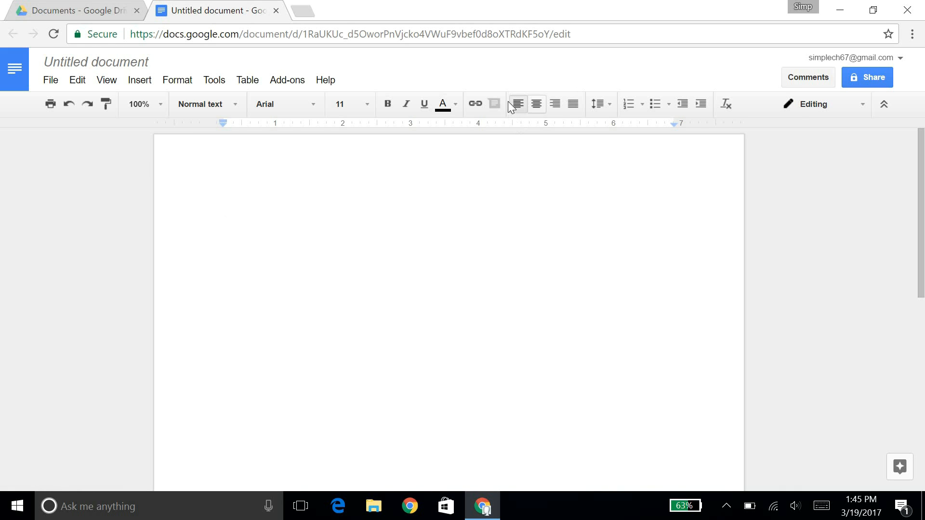
{"action": "left_click", "coordinate": [536, 104]}
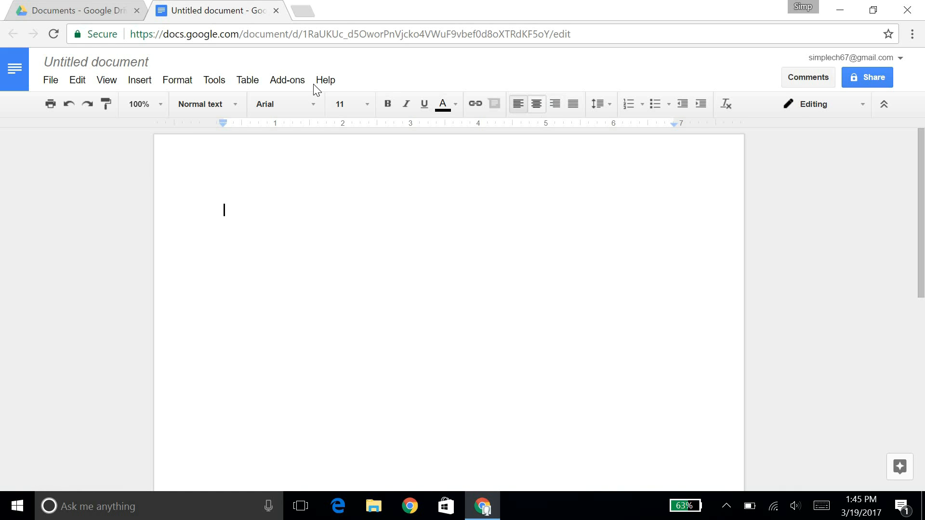
{"action": "left_click", "coordinate": [291, 104]}
{"action": "scroll", "coordinate": [333, 301], "scroll_direction": "down", "scroll_amount": 2}
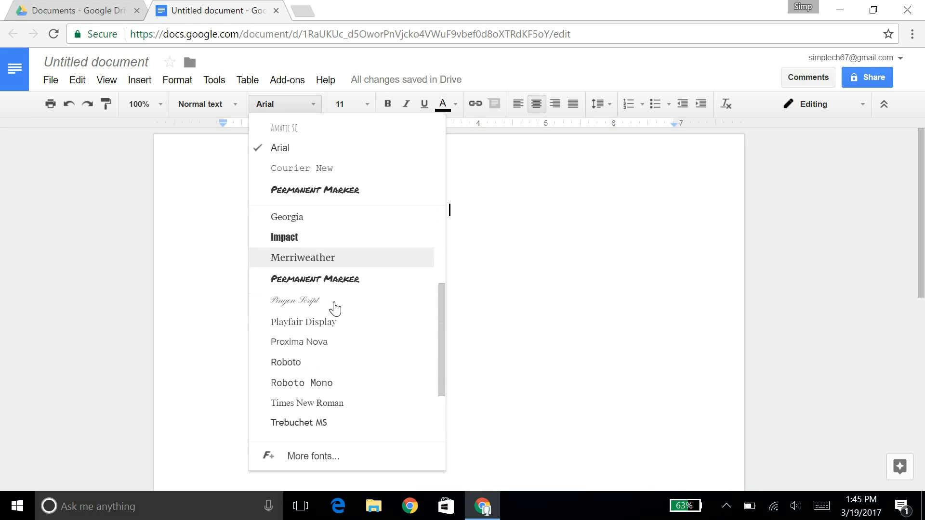
{"action": "scroll", "coordinate": [415, 186], "scroll_direction": "up", "scroll_amount": 1}
{"action": "left_click", "coordinate": [468, 215]}
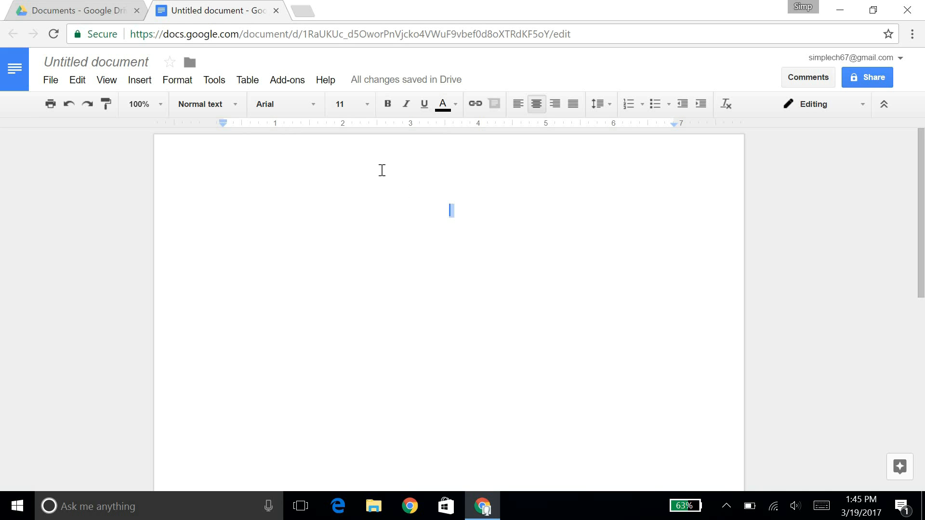
Step: Enter the title "My first Google Document" in font size 24, red and underlined
{"action": "left_click", "coordinate": [354, 104]}
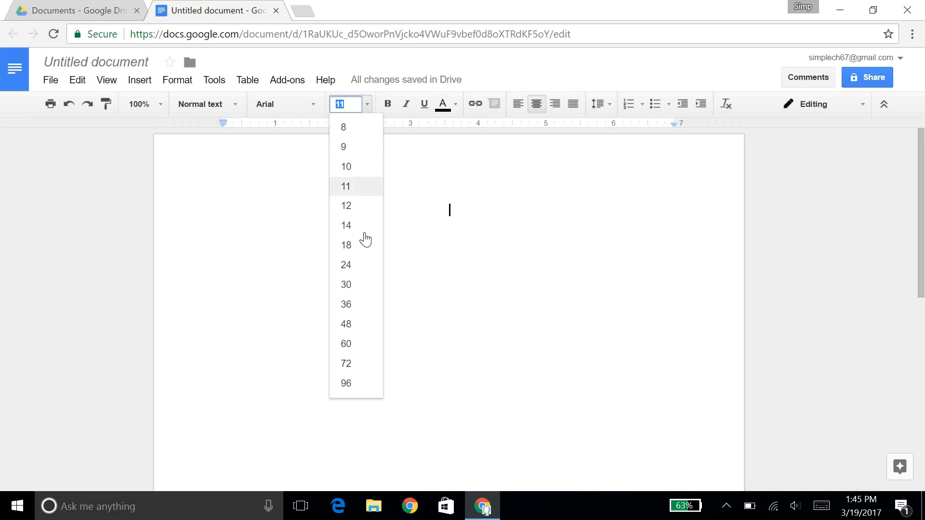
{"action": "left_click", "coordinate": [369, 266]}
{"action": "left_click", "coordinate": [442, 105]}
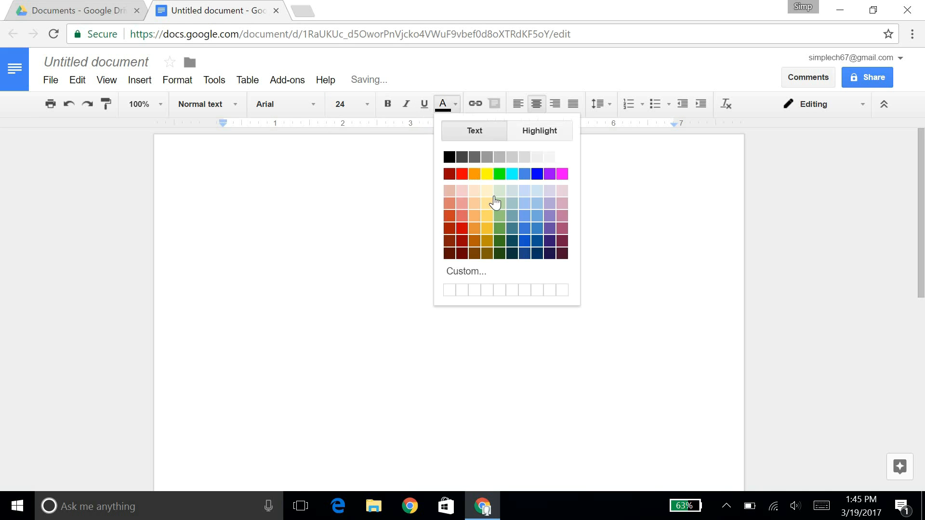
{"action": "left_click", "coordinate": [449, 174]}
{"action": "key", "text": "ctrl+u"}
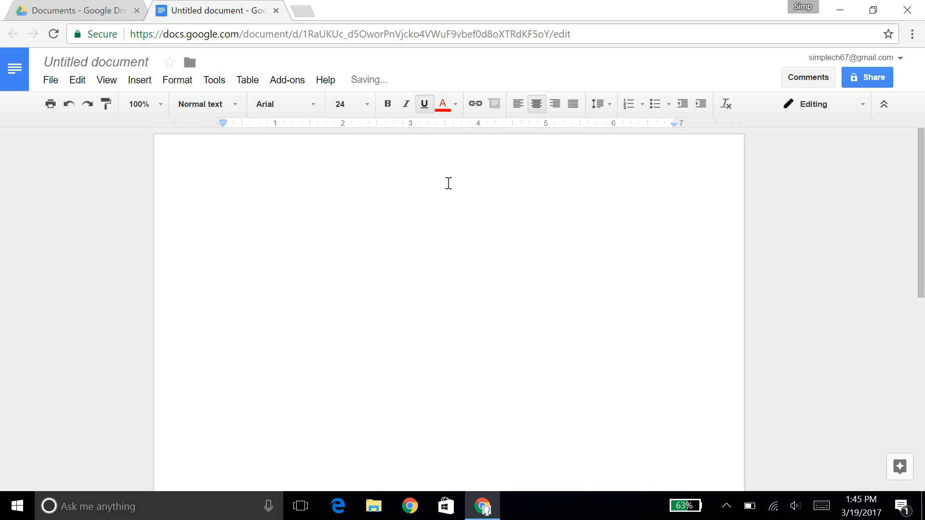
{"action": "type", "text": "My first Google Doc"}
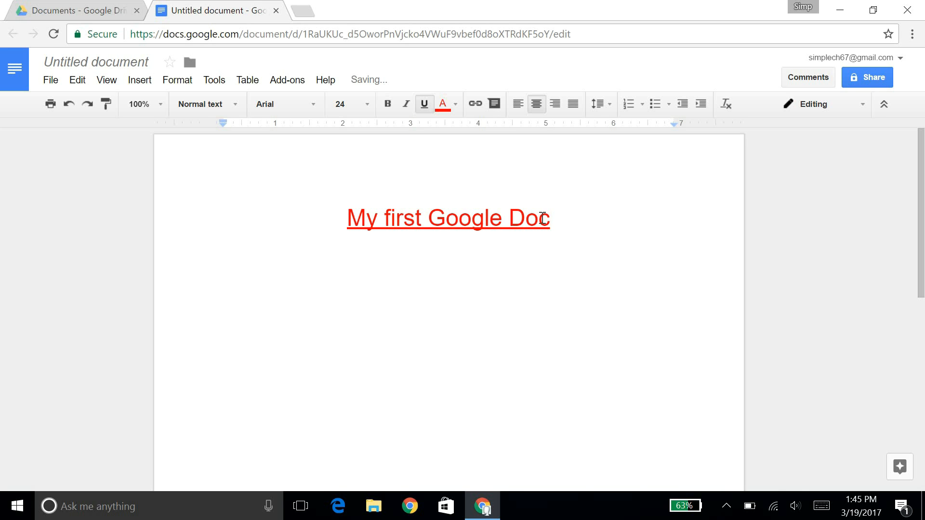
{"action": "type", "text": "ument"}
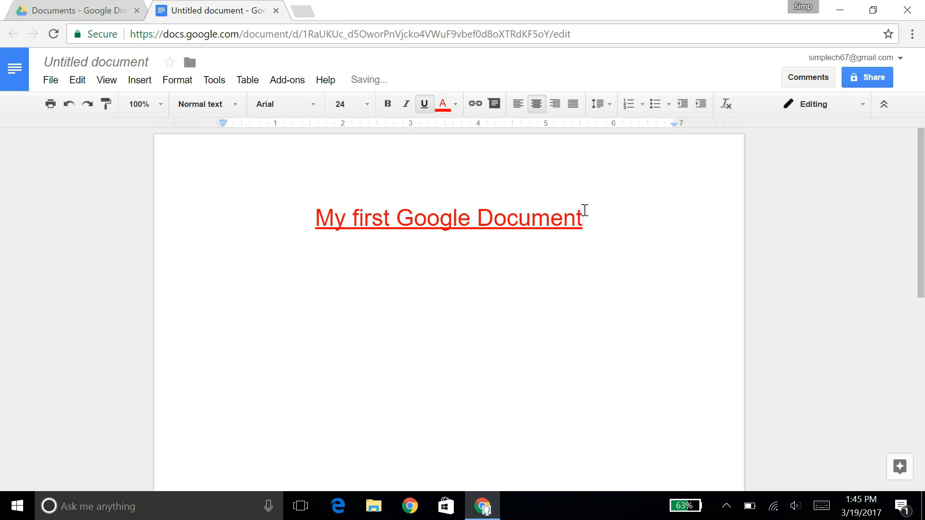
Step: Try the underline and italic styles on the title and format it as bold without italics
{"action": "key", "text": "shift+Home"}
{"action": "left_click", "coordinate": [426, 106]}
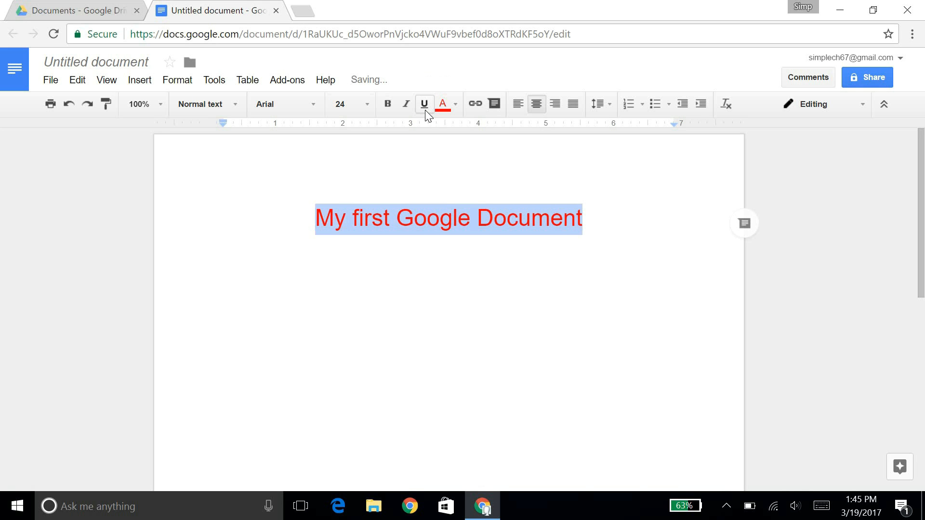
{"action": "left_click", "coordinate": [424, 107]}
{"action": "left_click", "coordinate": [406, 105]}
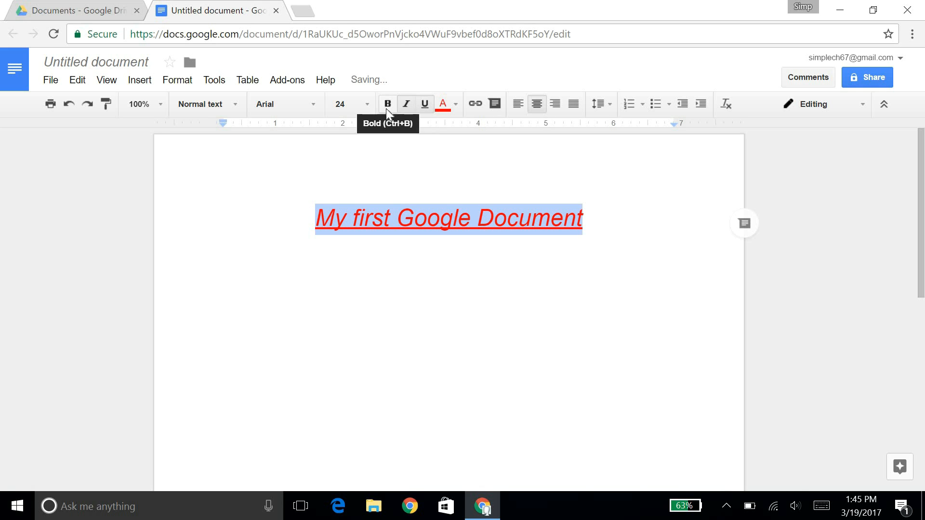
{"action": "left_click", "coordinate": [388, 105]}
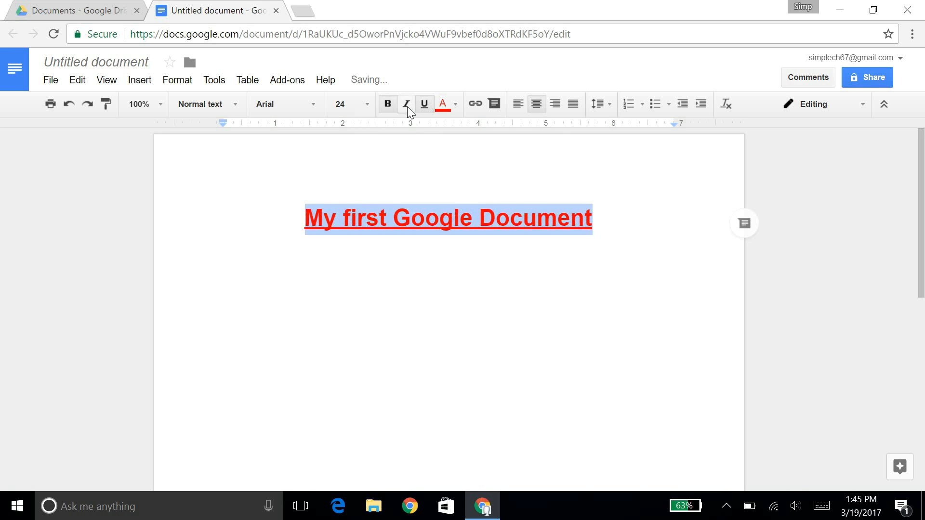
Step: Remove the bold, italic and underline styles from the title and color its text blue
{"action": "left_click", "coordinate": [425, 105]}
{"action": "left_click", "coordinate": [443, 105]}
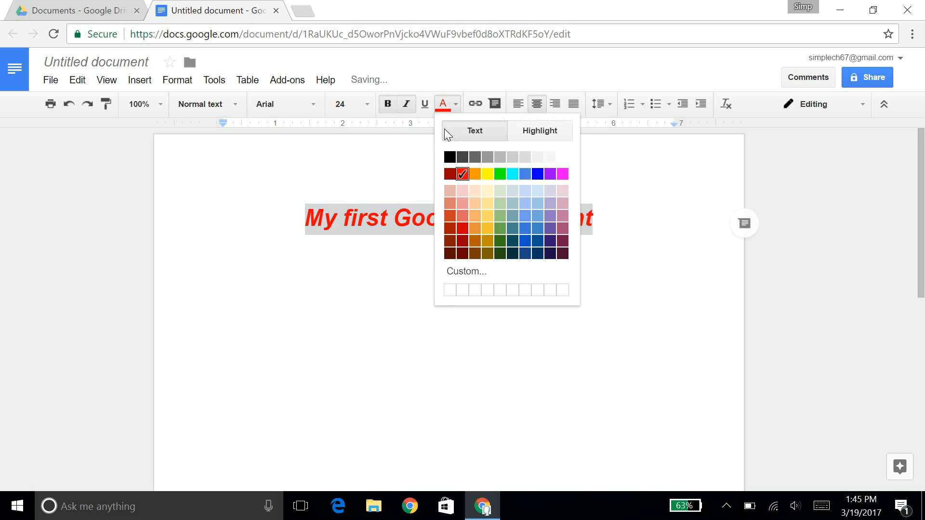
{"action": "left_click", "coordinate": [388, 103]}
{"action": "left_click", "coordinate": [406, 104]}
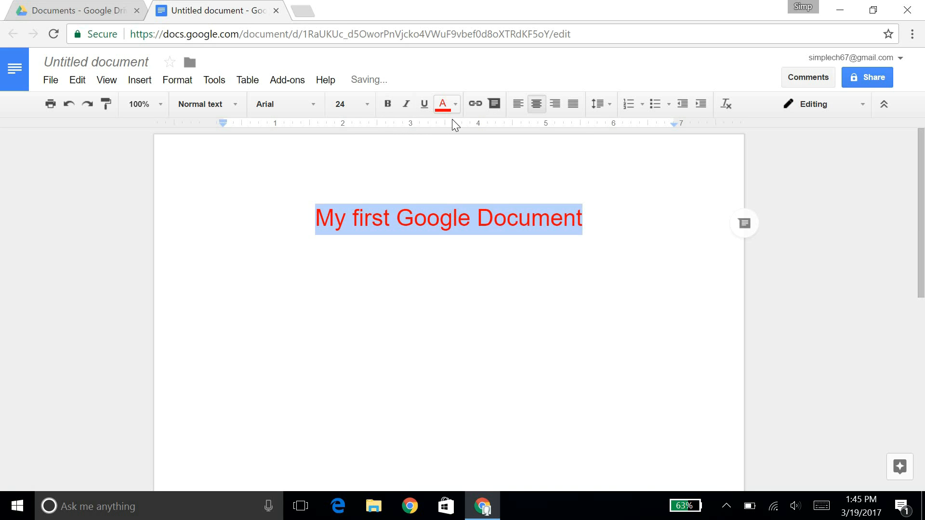
{"action": "left_click", "coordinate": [443, 104]}
{"action": "left_click", "coordinate": [537, 174]}
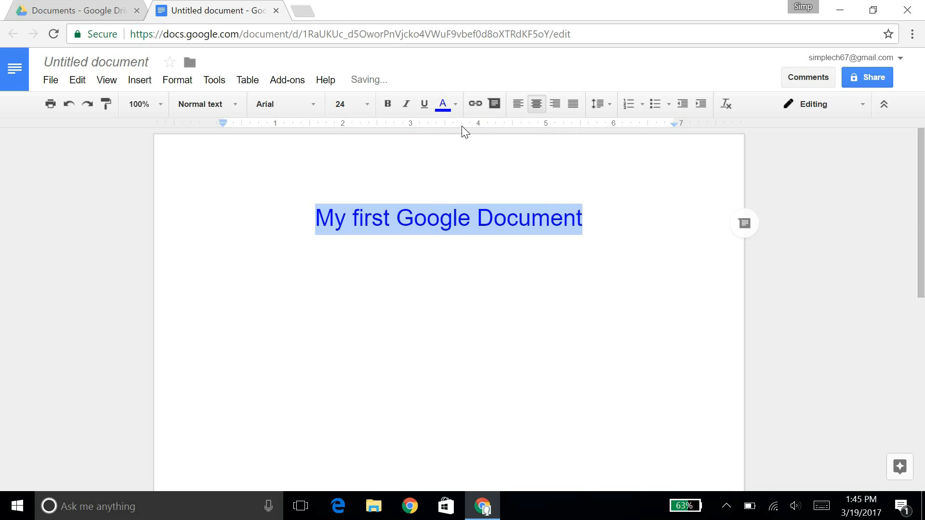
Step: Apply a custom light green text color, about #6fff7b, to the title
{"action": "left_click", "coordinate": [444, 109]}
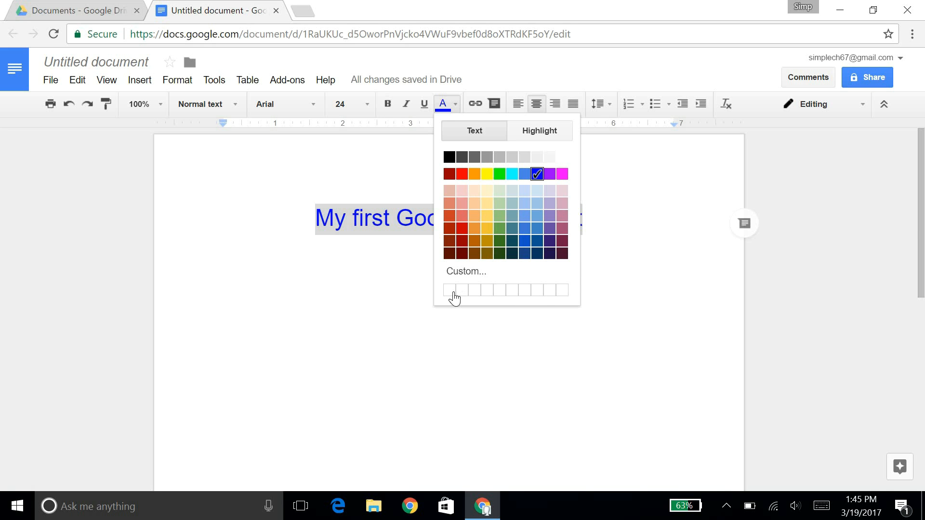
{"action": "left_click", "coordinate": [457, 273]}
{"action": "left_click_drag", "start_coordinate": [457, 248], "coordinate": [432, 263]}
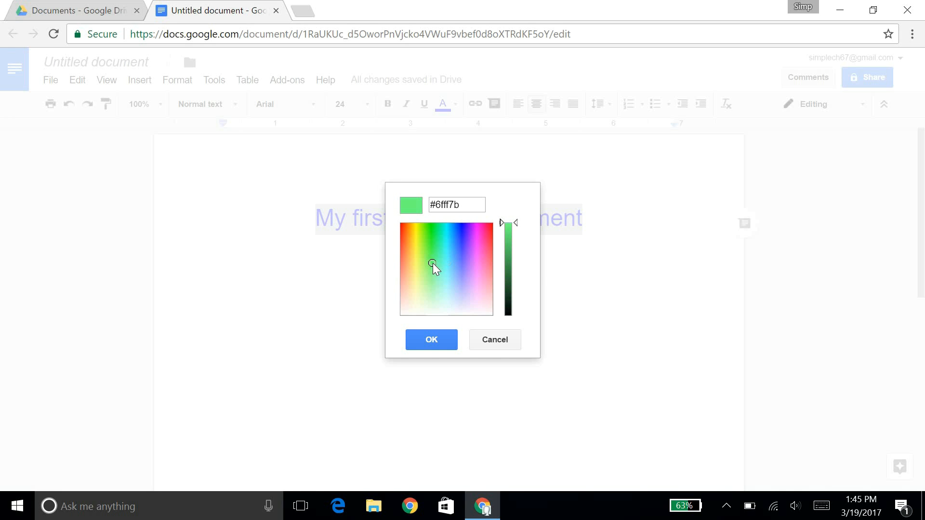
{"action": "left_click", "coordinate": [448, 336]}
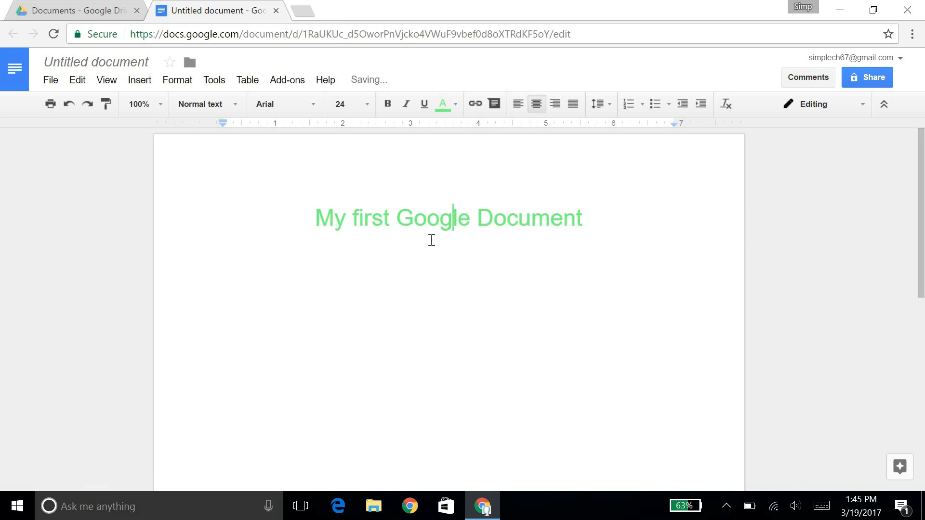
Step: Highlight the whole title in yellow
{"action": "left_click_drag", "start_coordinate": [584, 220], "coordinate": [259, 223]}
{"action": "left_click", "coordinate": [444, 106]}
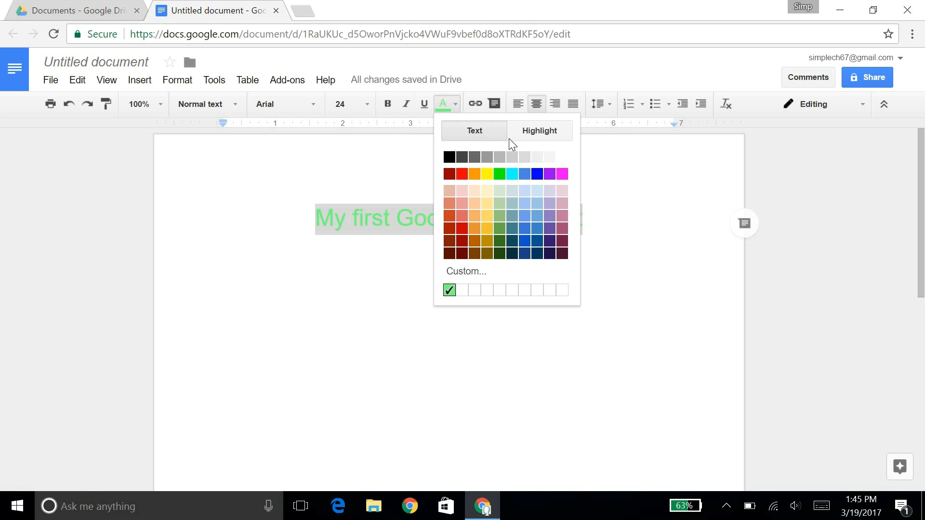
{"action": "left_click", "coordinate": [543, 140]}
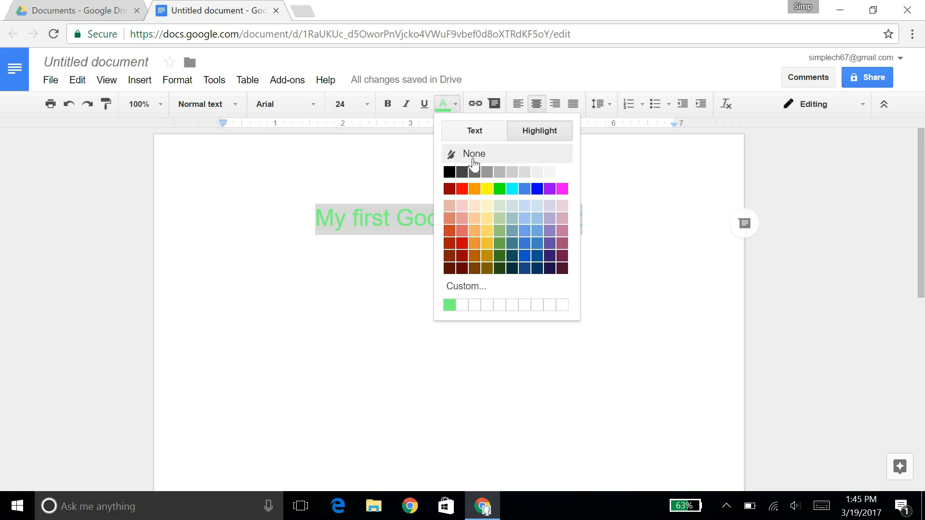
{"action": "left_click", "coordinate": [487, 190]}
{"action": "left_click", "coordinate": [487, 184]}
Step: Change the highlighted title's text color to blue
{"action": "left_click_drag", "start_coordinate": [584, 218], "coordinate": [385, 155]}
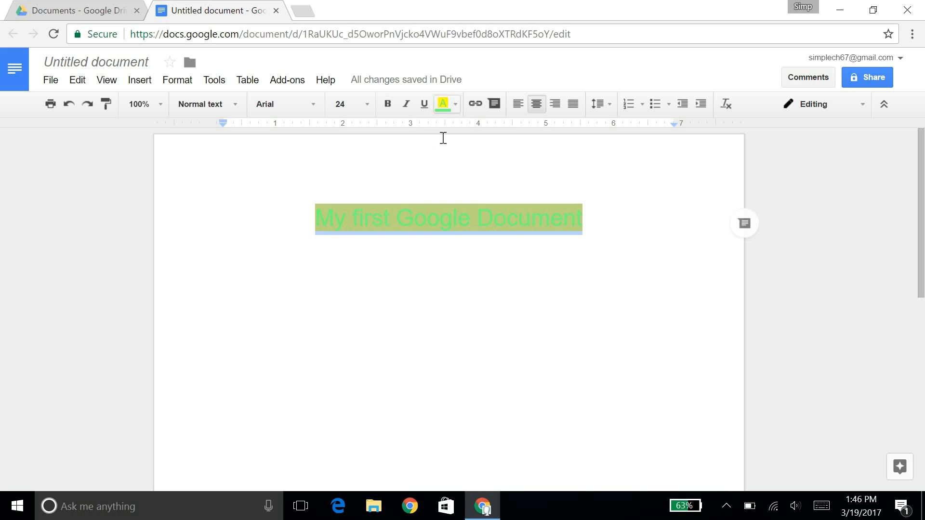
{"action": "left_click", "coordinate": [447, 110]}
{"action": "left_click", "coordinate": [464, 136]}
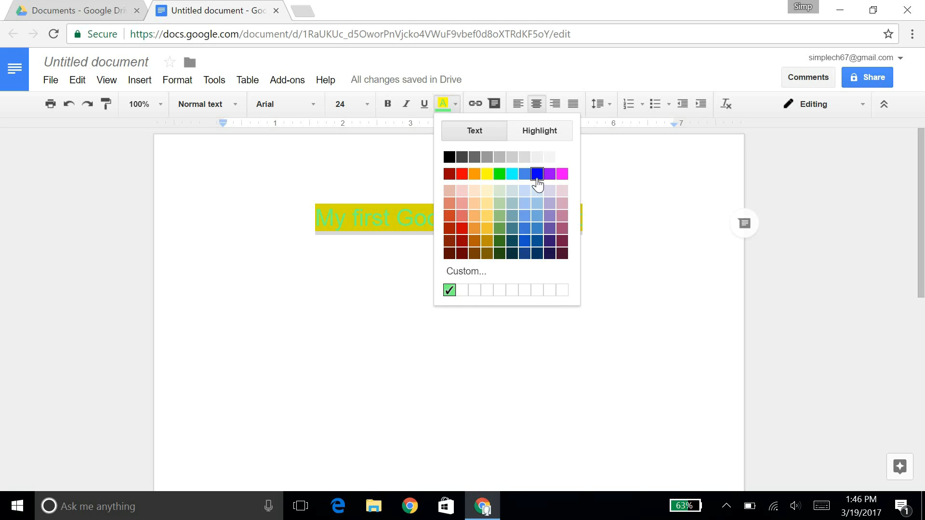
{"action": "left_click", "coordinate": [535, 179]}
{"action": "left_click", "coordinate": [493, 285]}
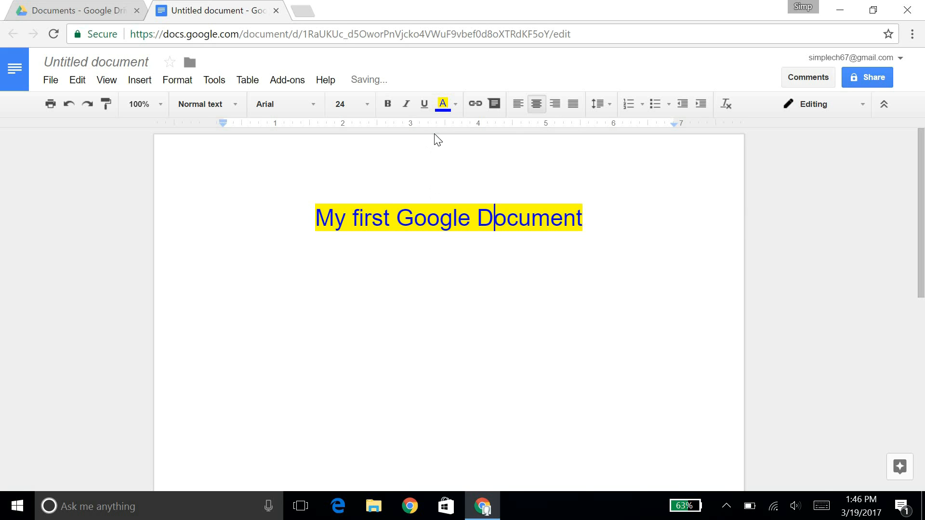
Step: Add a left-aligned line below the title with the sample text "fsdf" and select that text
{"action": "double_click", "coordinate": [608, 227]}
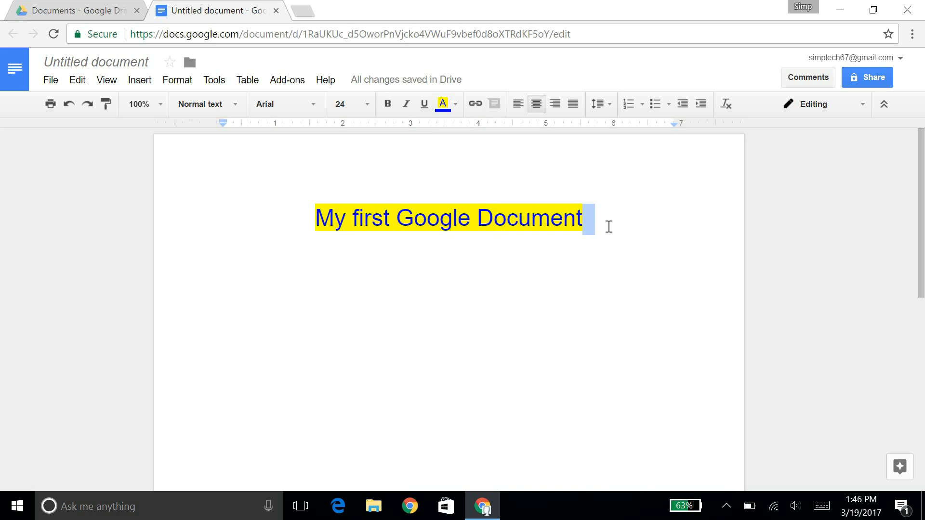
{"action": "key", "text": "Return"}
{"action": "left_click", "coordinate": [523, 104]}
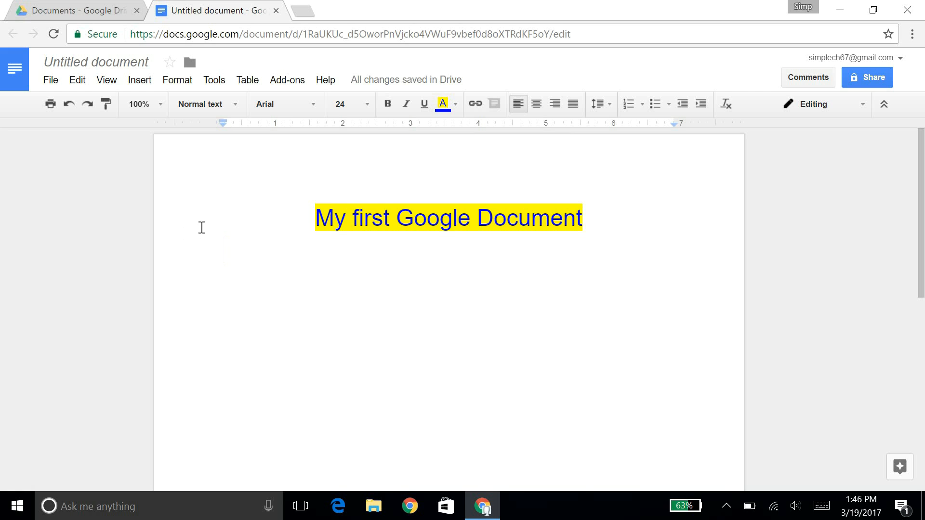
{"action": "type", "text": "fsdf"}
{"action": "key", "text": "shift+Home"}
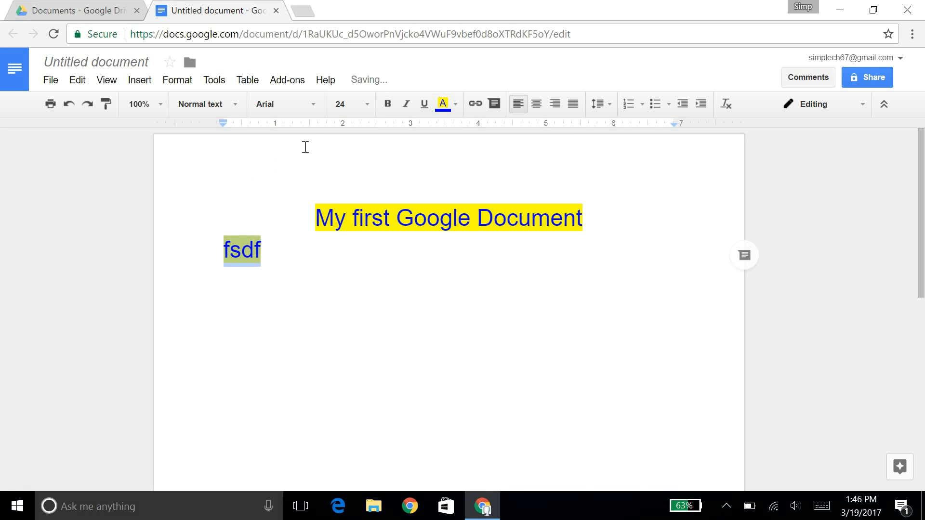
Step: Format the "fsdf" text in size 14 and black, with no highlight
{"action": "left_click", "coordinate": [345, 107]}
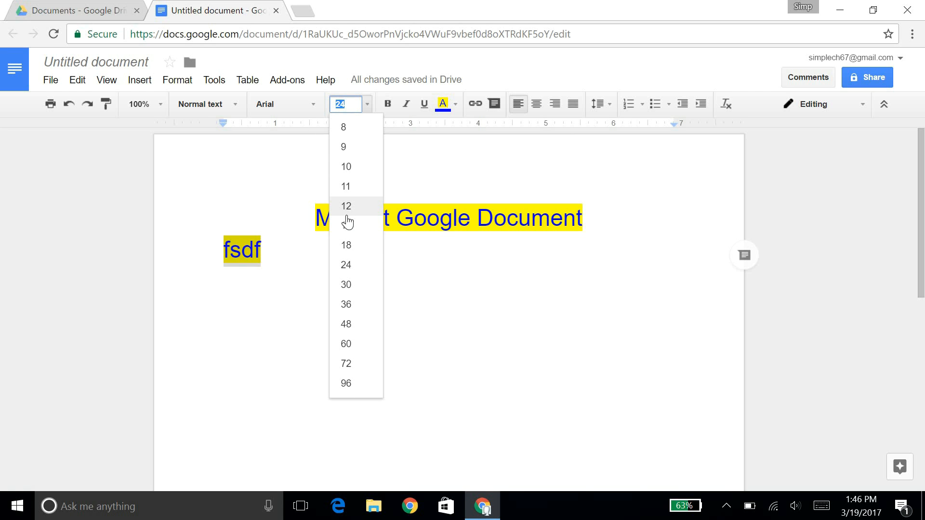
{"action": "left_click", "coordinate": [354, 226]}
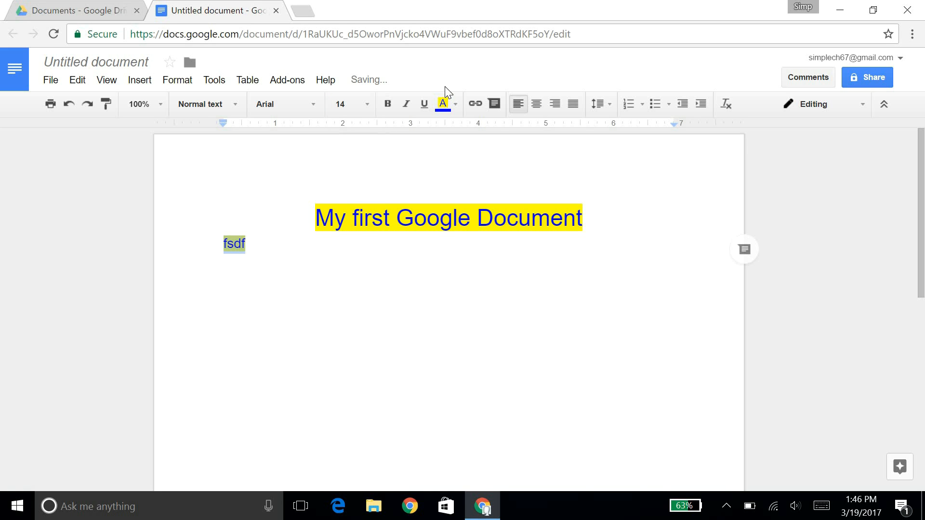
{"action": "left_click", "coordinate": [447, 109]}
{"action": "left_click", "coordinate": [449, 158]}
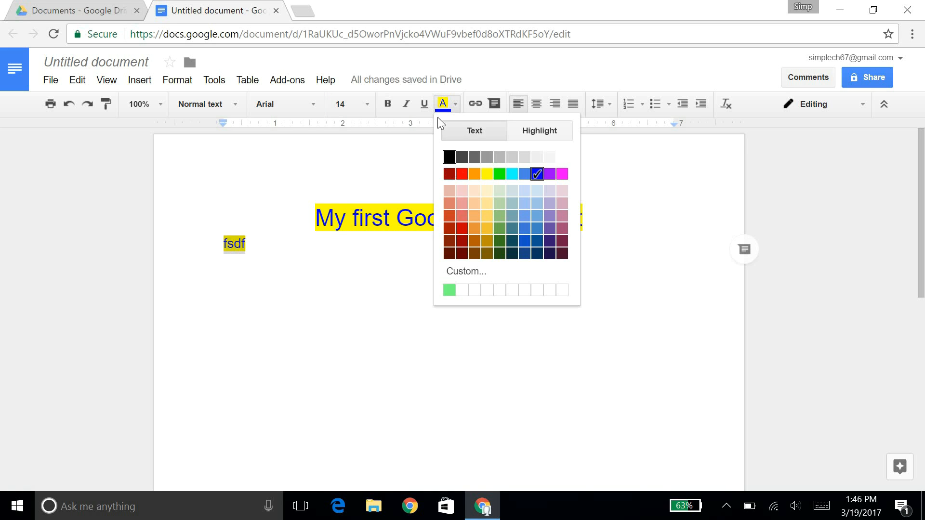
{"action": "left_click", "coordinate": [442, 105]}
{"action": "left_click", "coordinate": [525, 136]}
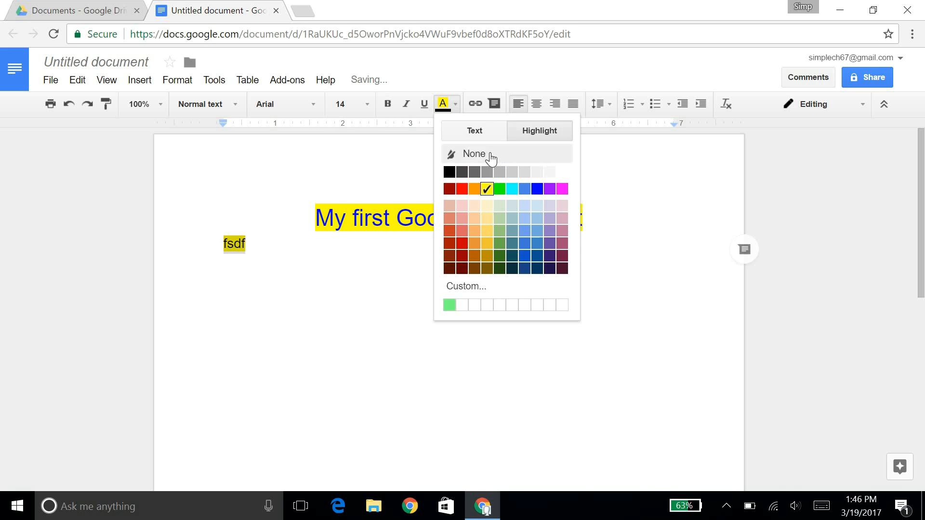
{"action": "left_click", "coordinate": [475, 154]}
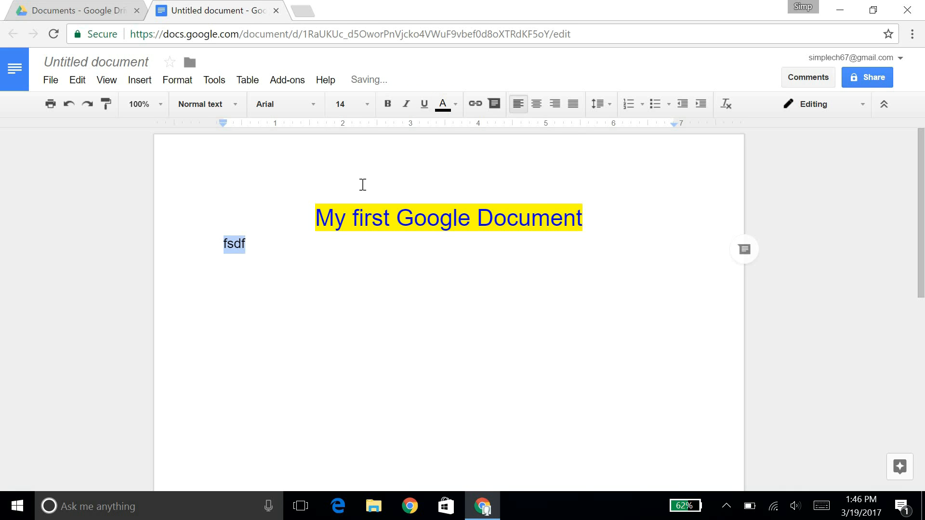
Step: Delete the "fsdf" line and start a fresh left-aligned line below the title
{"action": "key", "text": "BackSpace"}
{"action": "key", "text": "BackSpace"}
{"action": "key", "text": "Return"}
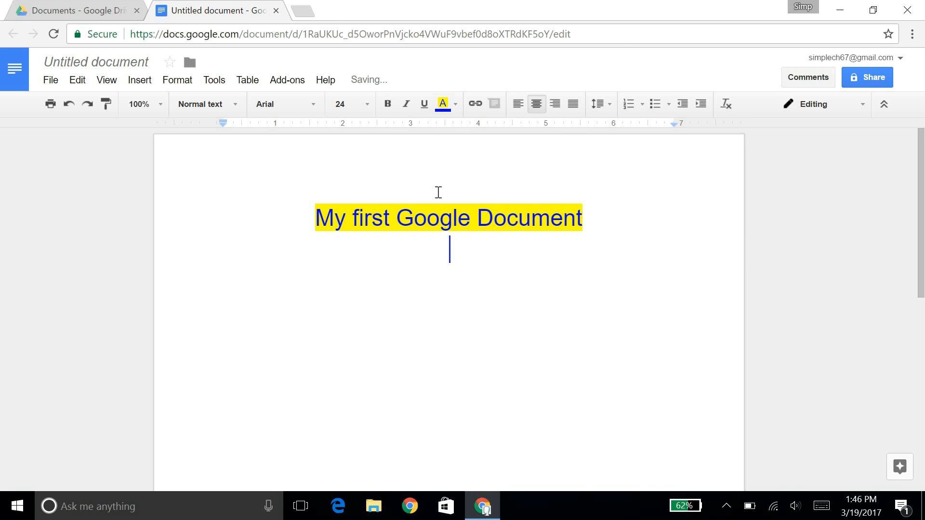
{"action": "key", "text": "ctrl+shift+l"}
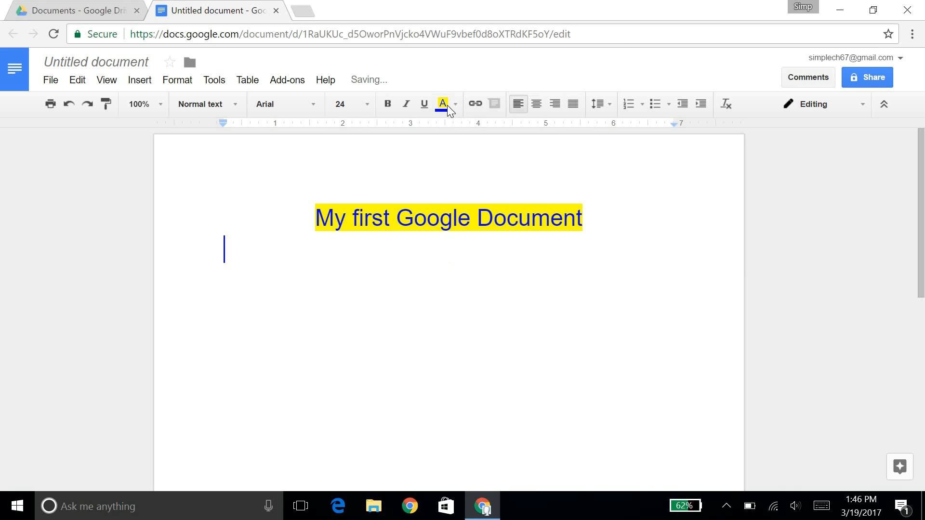
Step: Enter "fdsjfldslcdsmlkfds" on the empty line in black, size 14 and without highlight
{"action": "left_click", "coordinate": [442, 104]}
{"action": "left_click", "coordinate": [489, 159]}
{"action": "left_click", "coordinate": [442, 103]}
{"action": "left_click", "coordinate": [498, 135]}
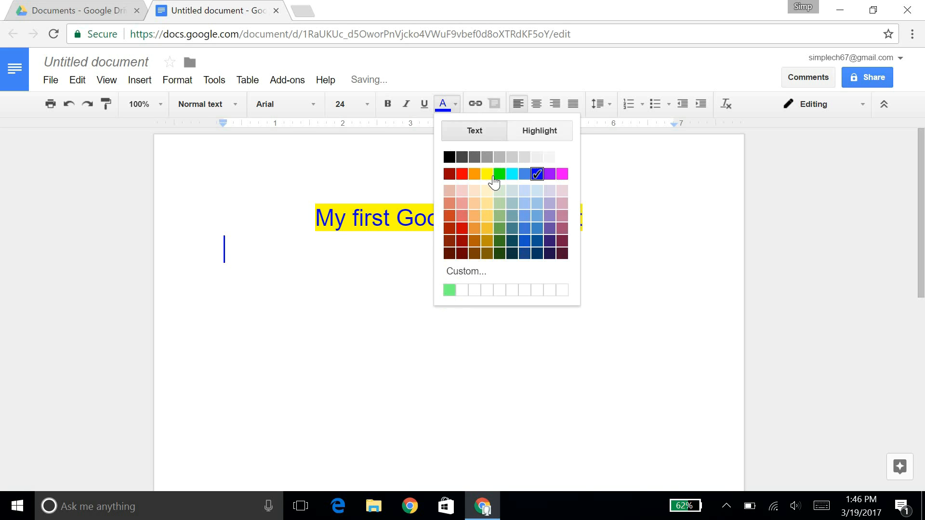
{"action": "left_click", "coordinate": [450, 157]}
{"action": "left_click", "coordinate": [346, 104]}
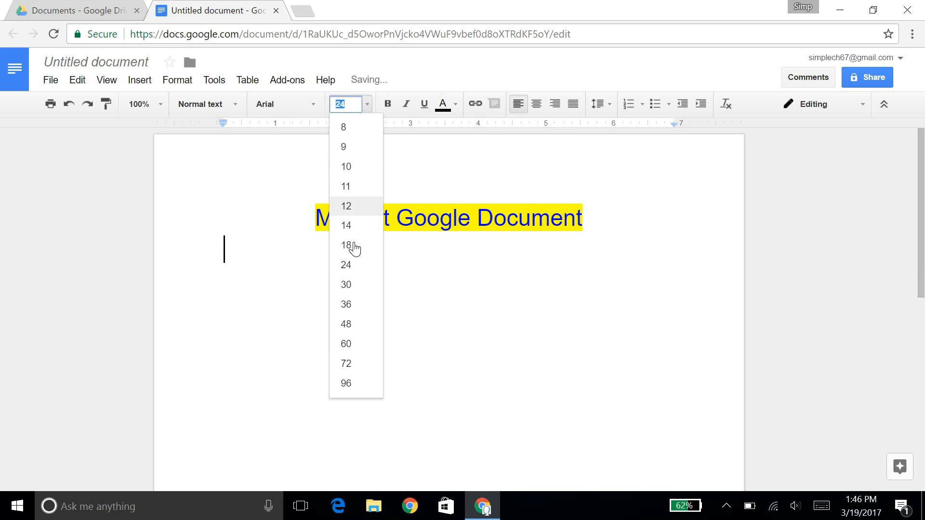
{"action": "left_click", "coordinate": [344, 225]}
{"action": "type", "text": "fdsjfldslcdsmlkfds"}
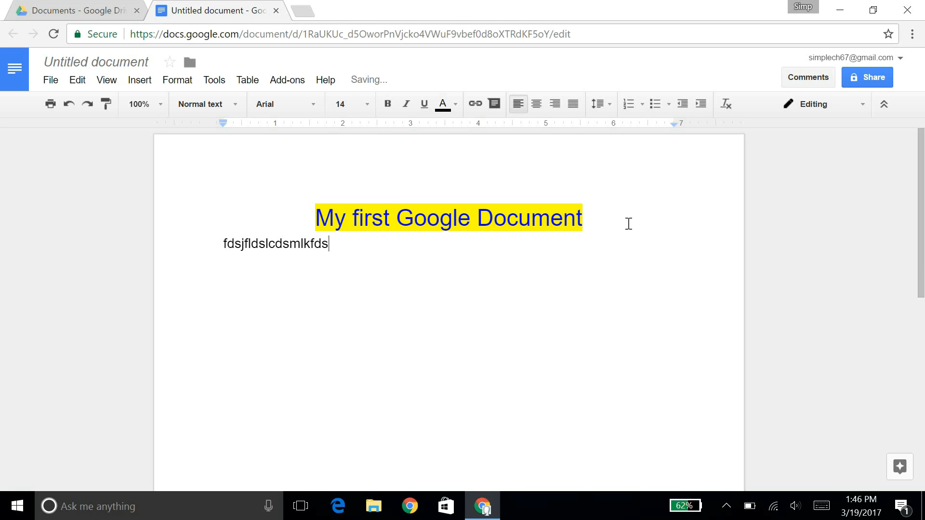
Step: Set the title's font to Permanent Marker
{"action": "left_click_drag", "start_coordinate": [629, 224], "coordinate": [316, 220]}
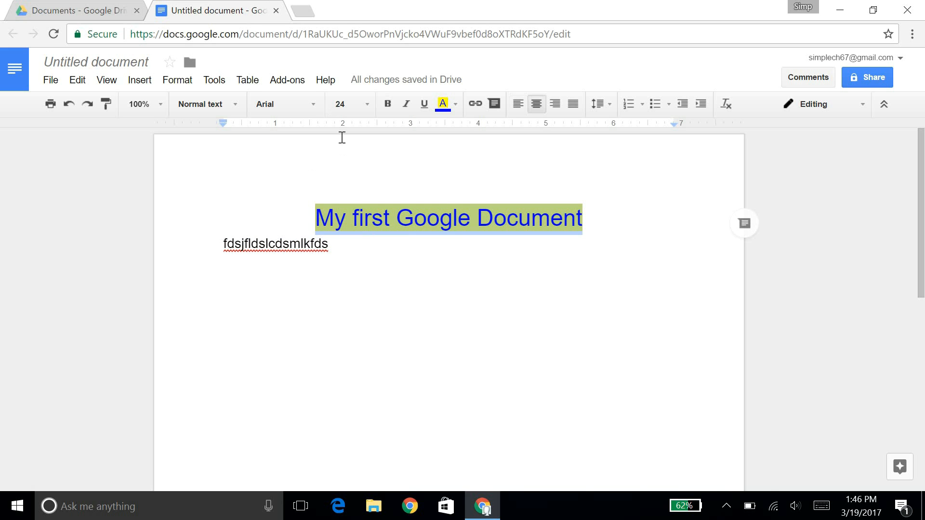
{"action": "left_click", "coordinate": [296, 105]}
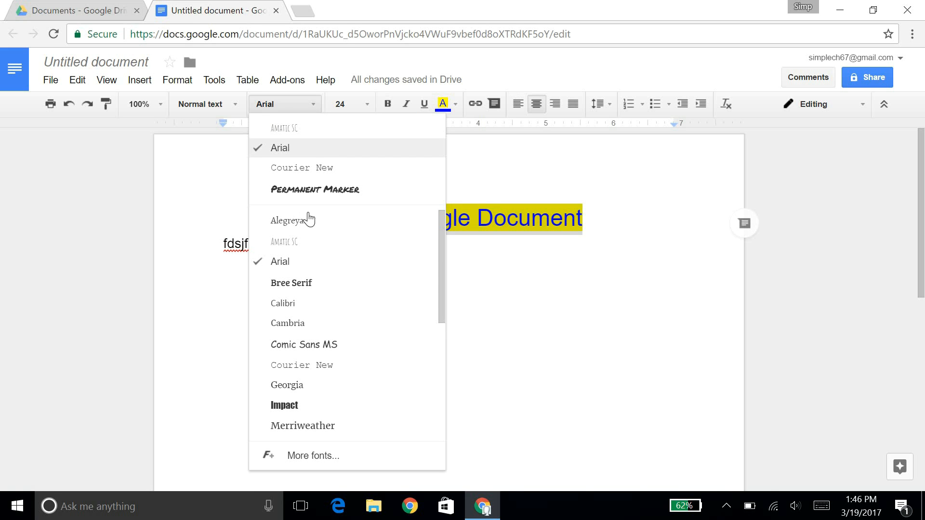
{"action": "left_click", "coordinate": [288, 193]}
Step: Set the font of the sample line below the title to Courier New
{"action": "left_click_drag", "start_coordinate": [330, 246], "coordinate": [182, 269]}
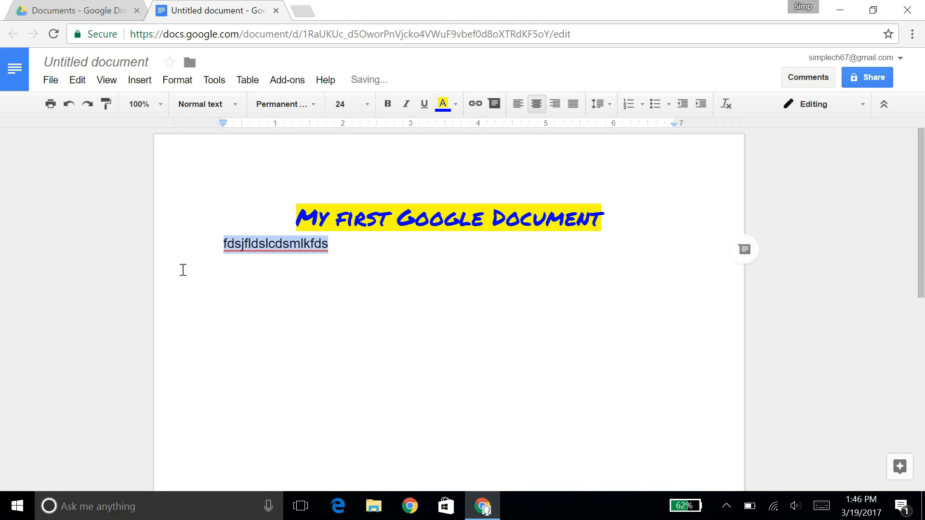
{"action": "left_click", "coordinate": [282, 104]}
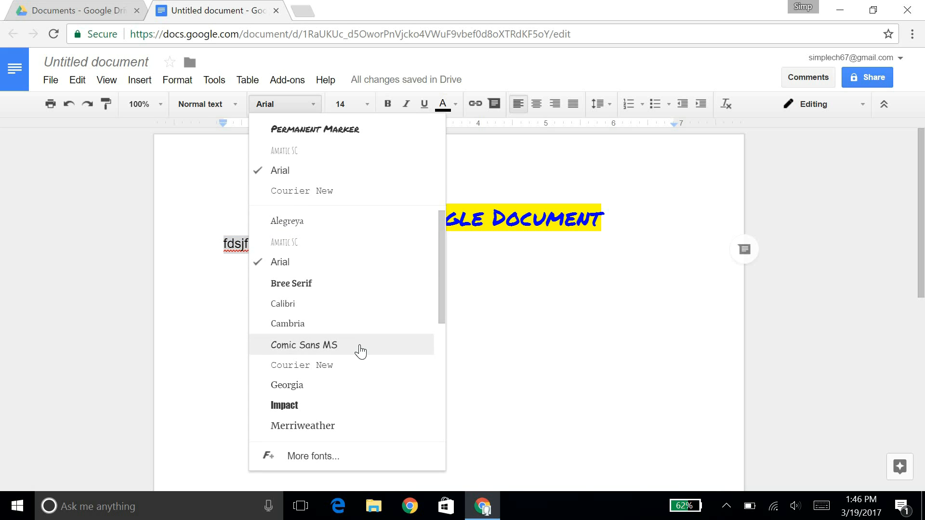
{"action": "left_click", "coordinate": [356, 366]}
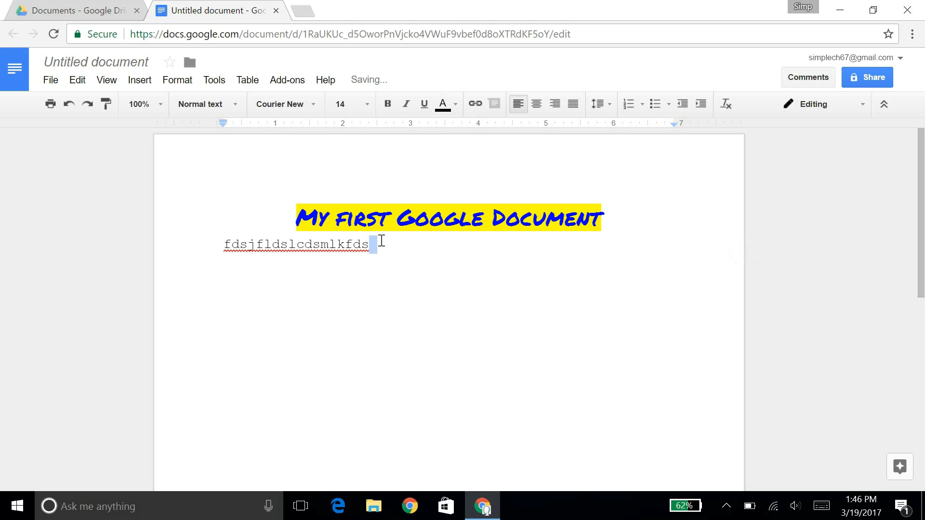
Step: Change the sample line's font to Verdana for everything after its first letter
{"action": "left_click_drag", "start_coordinate": [372, 245], "coordinate": [232, 244]}
{"action": "left_click", "coordinate": [286, 112]}
{"action": "scroll", "coordinate": [387, 400], "scroll_direction": "down", "scroll_amount": 6}
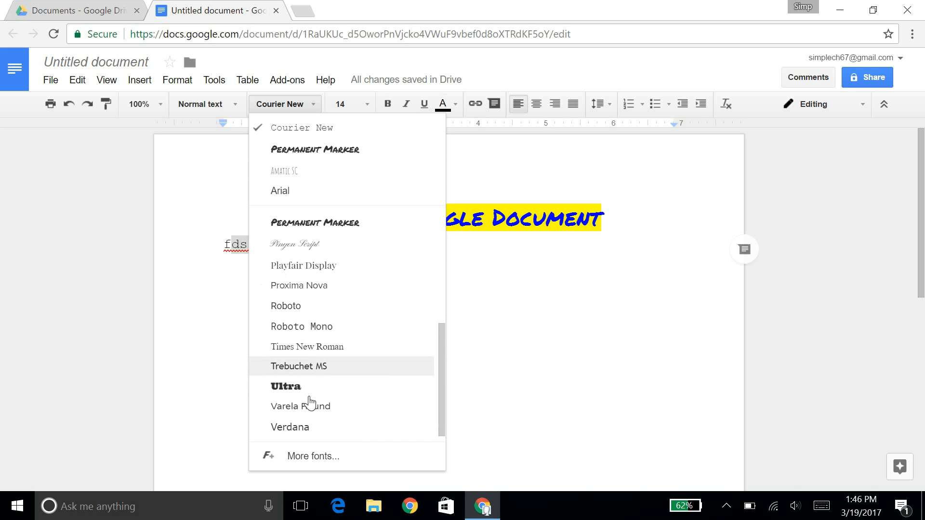
{"action": "left_click", "coordinate": [313, 429]}
{"action": "left_click", "coordinate": [313, 288]}
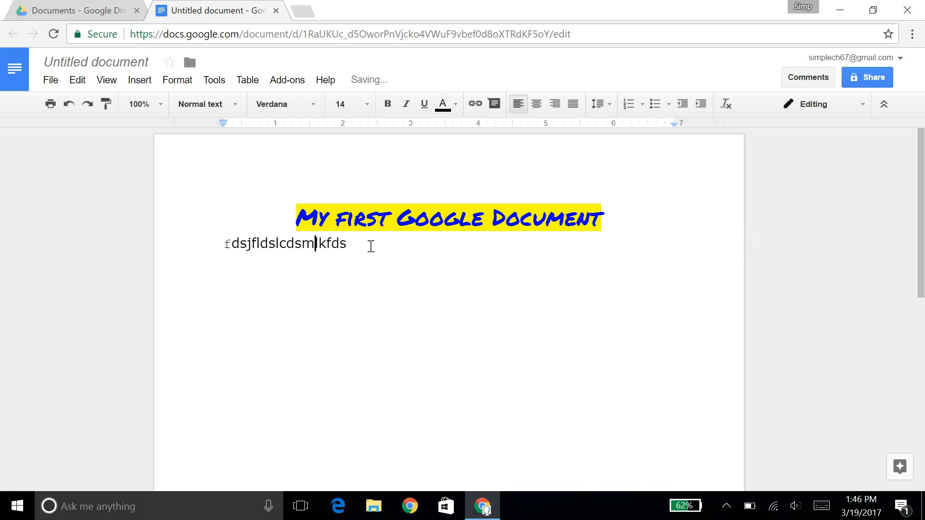
Step: Set only the middle part of the title, "st Google Doc", in Arial
{"action": "left_click_drag", "start_coordinate": [367, 219], "coordinate": [533, 220]}
{"action": "left_click", "coordinate": [297, 110]}
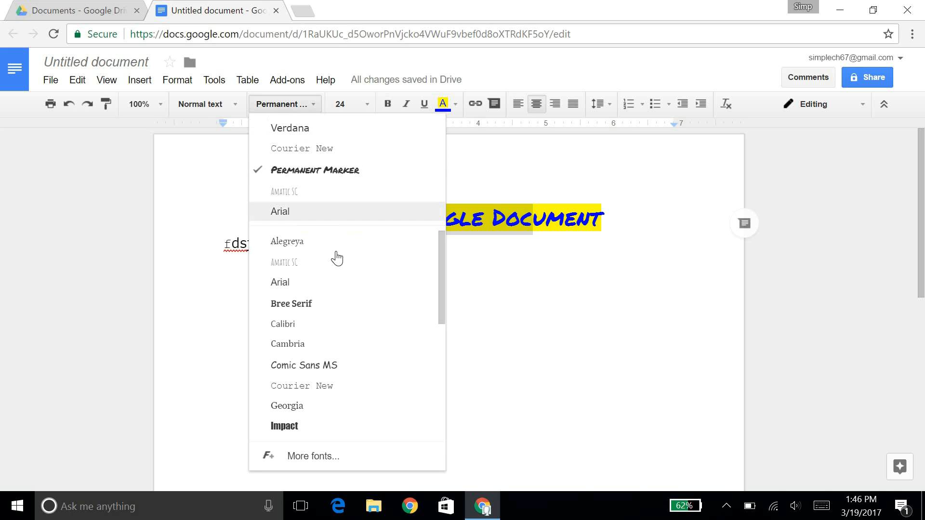
{"action": "left_click", "coordinate": [330, 279]}
{"action": "left_click", "coordinate": [407, 355]}
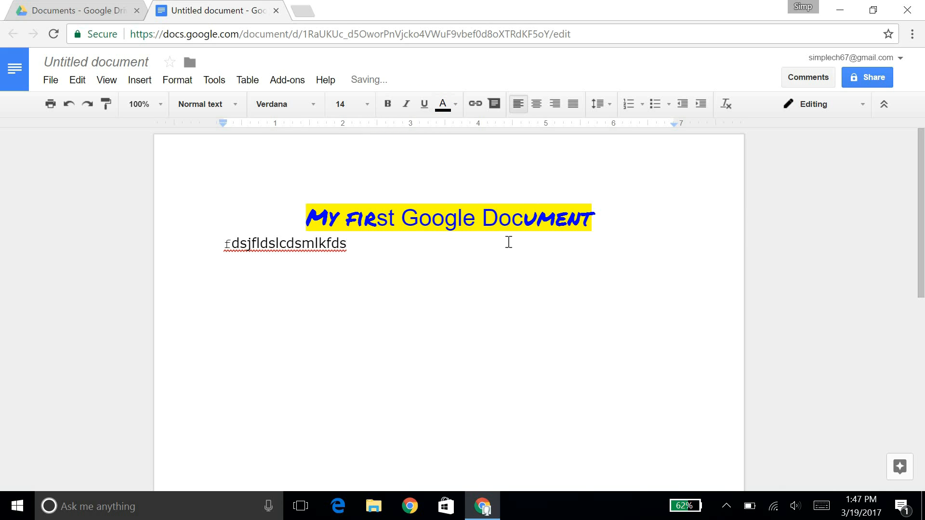
Step: Add the Oxygen font from the full font catalogue and apply it to the title after its first letter
{"action": "left_click_drag", "start_coordinate": [587, 223], "coordinate": [329, 219]}
{"action": "left_click", "coordinate": [285, 105]}
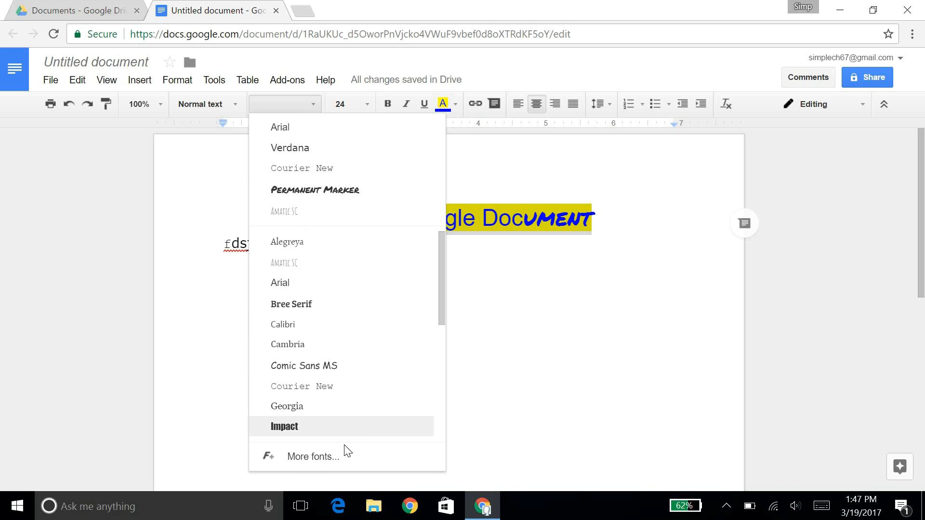
{"action": "left_click", "coordinate": [308, 456]}
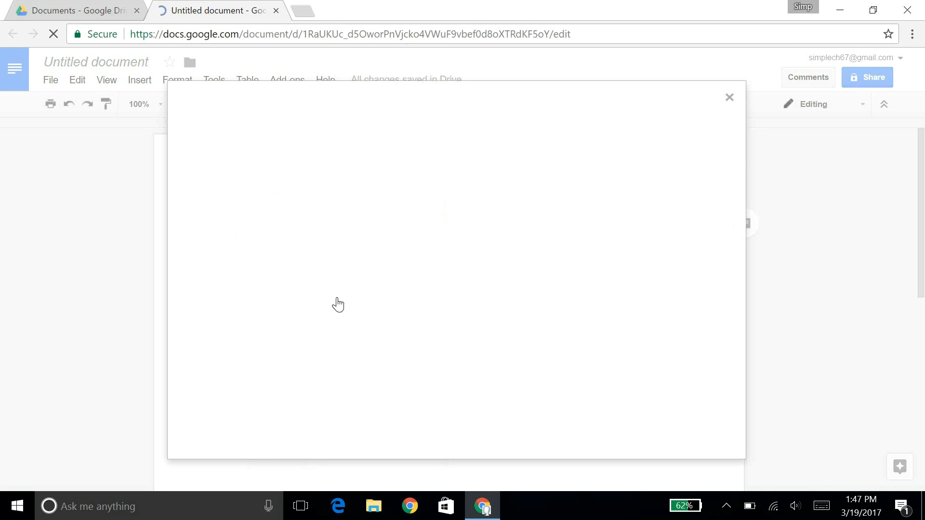
{"action": "left_click", "coordinate": [330, 212]}
{"action": "scroll", "coordinate": [409, 217], "scroll_direction": "down", "scroll_amount": 2}
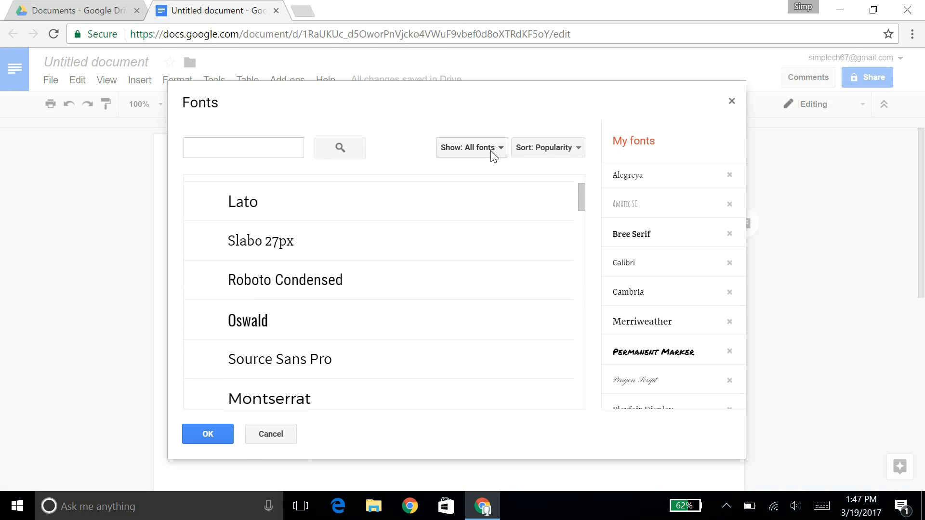
{"action": "left_click", "coordinate": [491, 153]}
{"action": "left_click", "coordinate": [520, 149]}
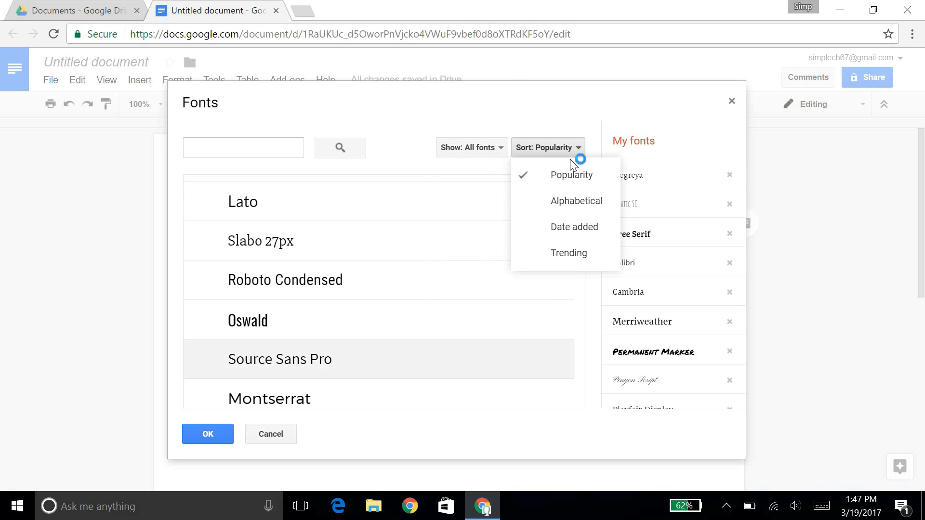
{"action": "scroll", "coordinate": [369, 287], "scroll_direction": "down", "scroll_amount": 10}
{"action": "left_click", "coordinate": [300, 306]}
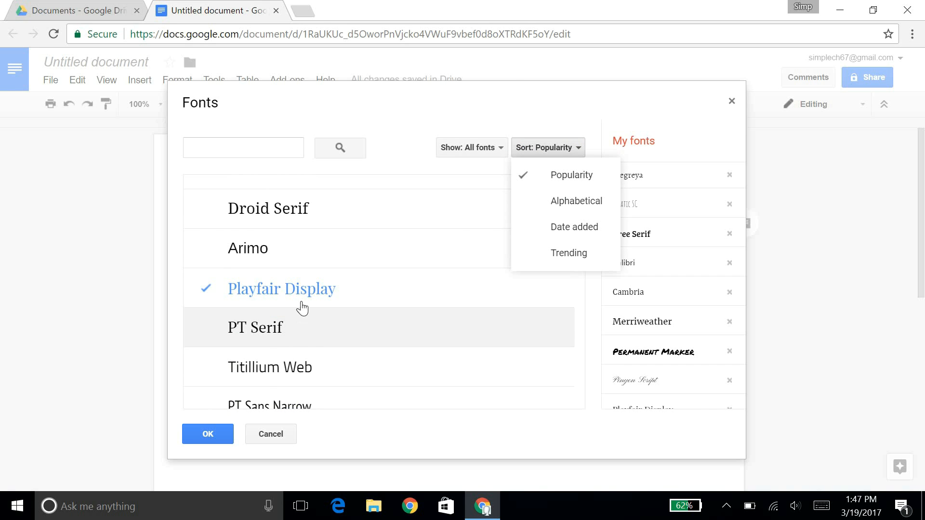
{"action": "scroll", "coordinate": [298, 318], "scroll_direction": "down", "scroll_amount": 3}
{"action": "scroll", "coordinate": [311, 318], "scroll_direction": "down", "scroll_amount": 6}
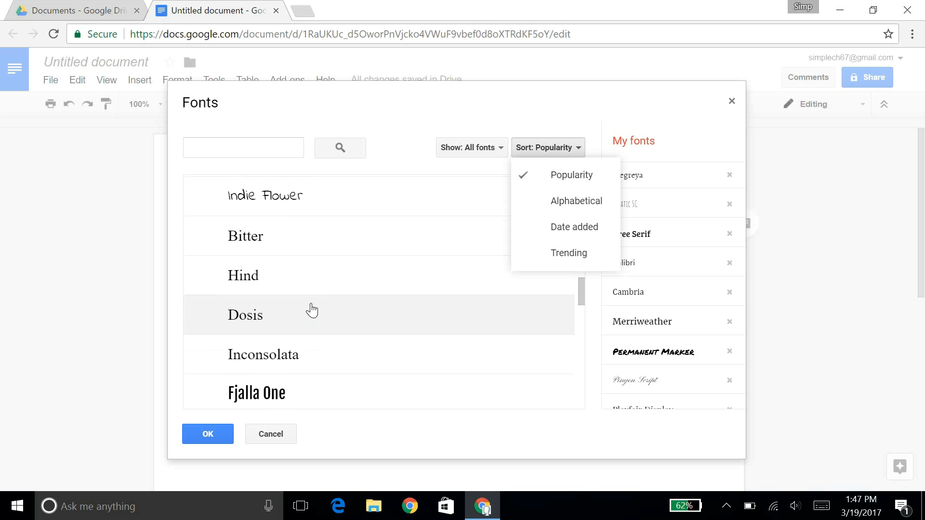
{"action": "left_click", "coordinate": [315, 299]}
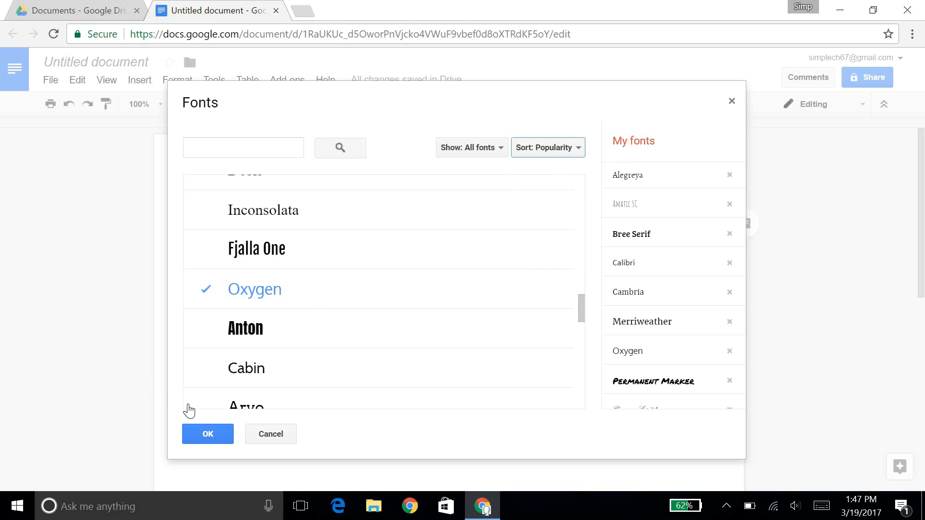
{"action": "left_click", "coordinate": [209, 435]}
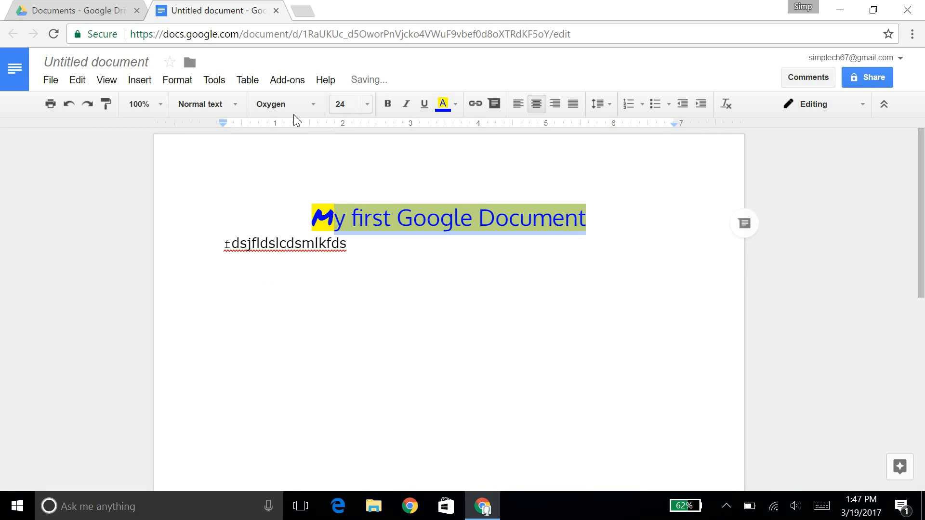
Step: Try Verdana on the title after its first letter and restore that text to Oxygen
{"action": "left_click", "coordinate": [272, 105]}
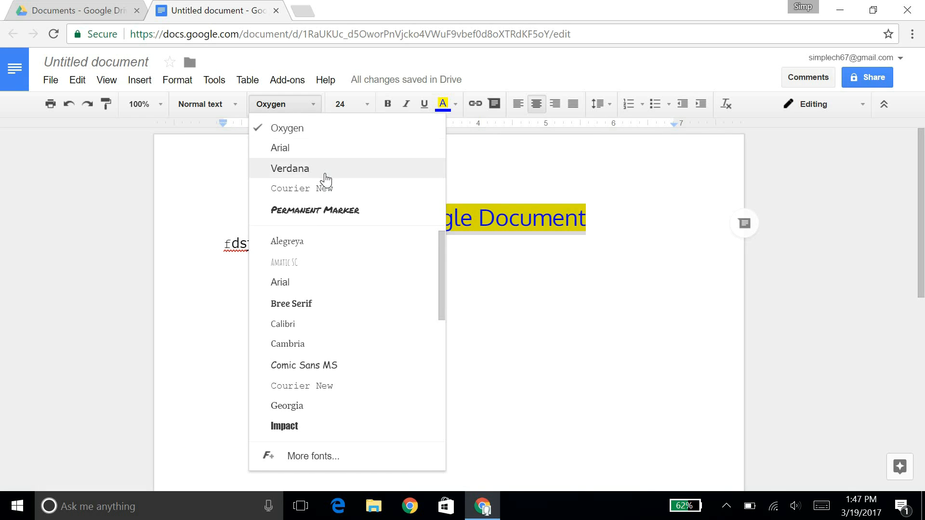
{"action": "left_click", "coordinate": [319, 170]}
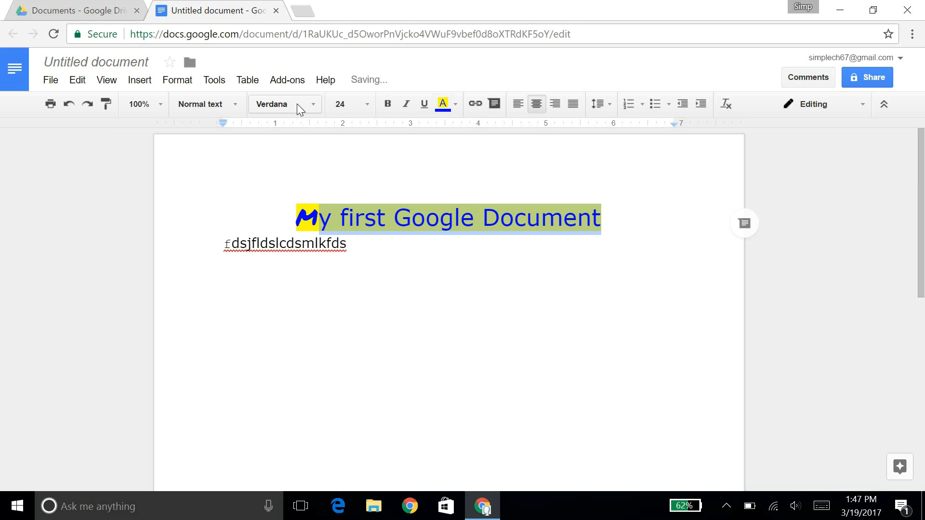
{"action": "left_click", "coordinate": [297, 103]}
{"action": "scroll", "coordinate": [355, 342], "scroll_direction": "down", "scroll_amount": 5}
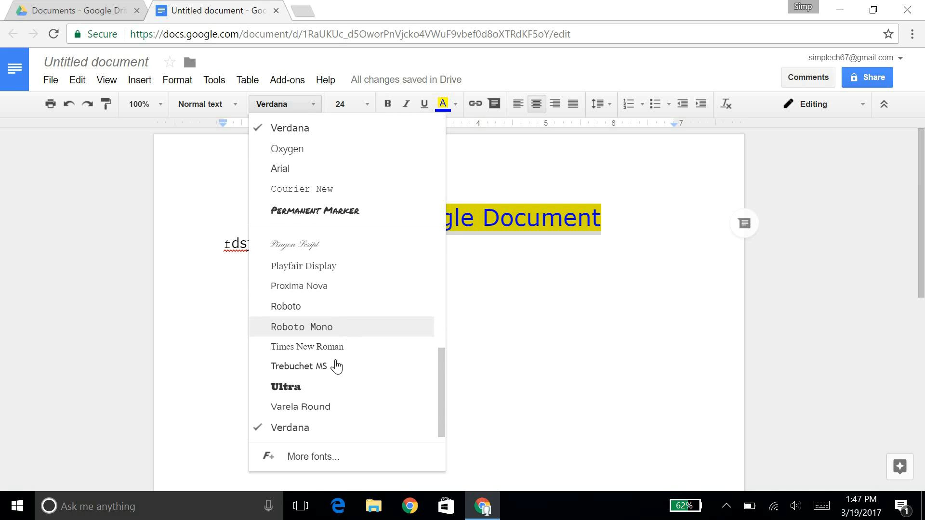
{"action": "scroll", "coordinate": [342, 325], "scroll_direction": "up", "scroll_amount": 3}
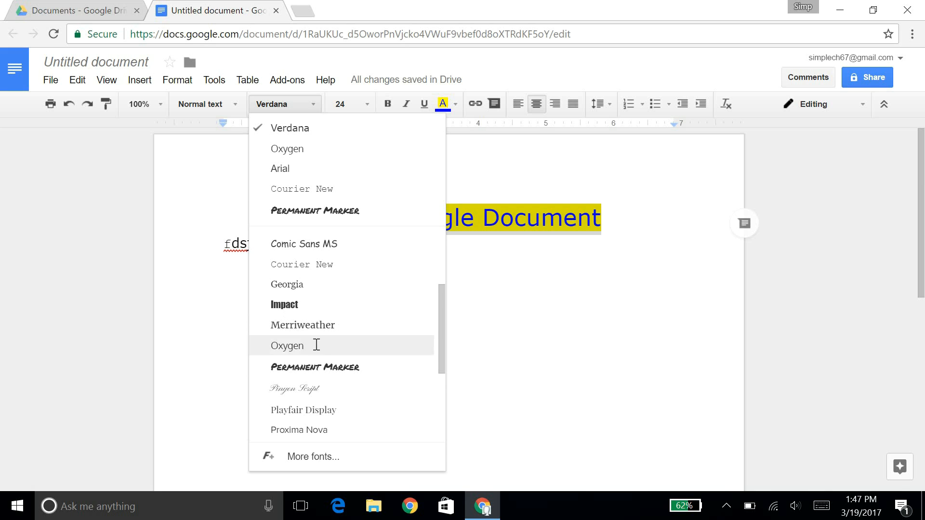
{"action": "left_click", "coordinate": [316, 345]}
{"action": "left_click", "coordinate": [340, 284]}
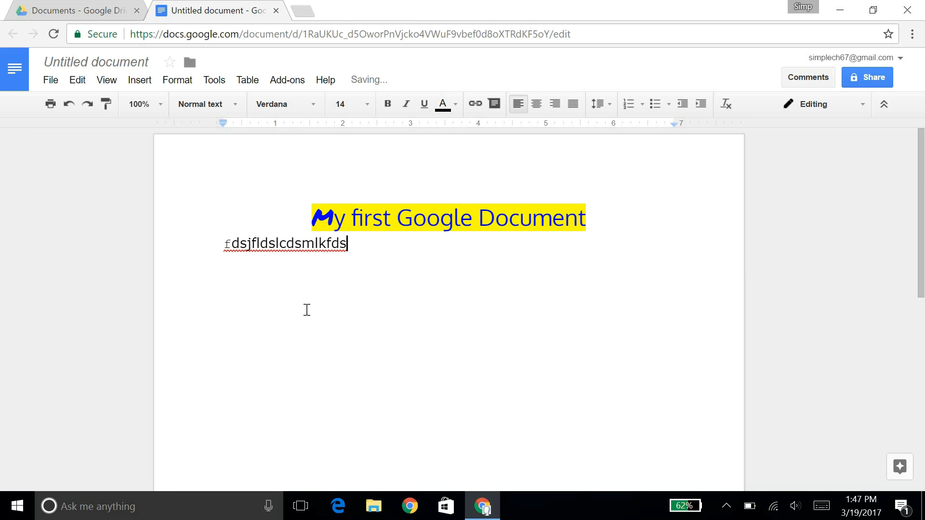
Step: Try Amatic SC on the title's first letter and settle on the Ultra font for it
{"action": "key", "text": "shift+Left"}
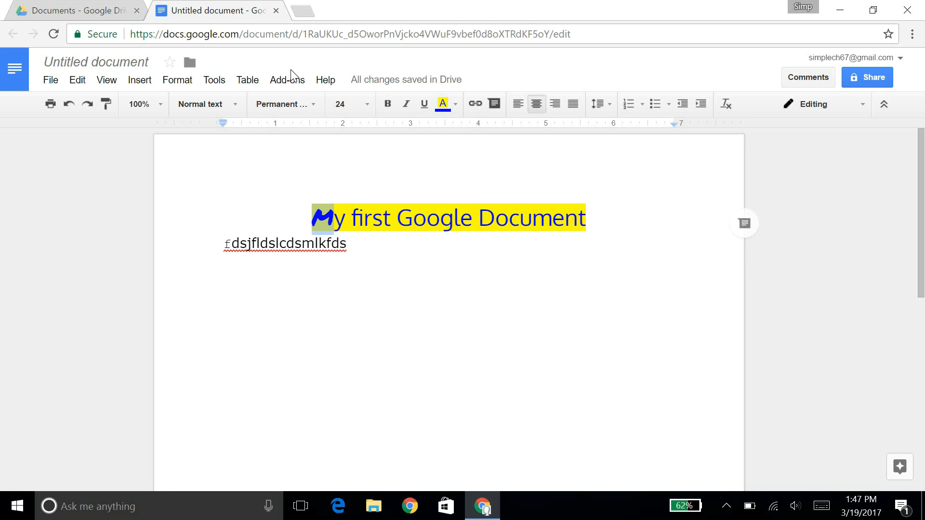
{"action": "left_click", "coordinate": [294, 105]}
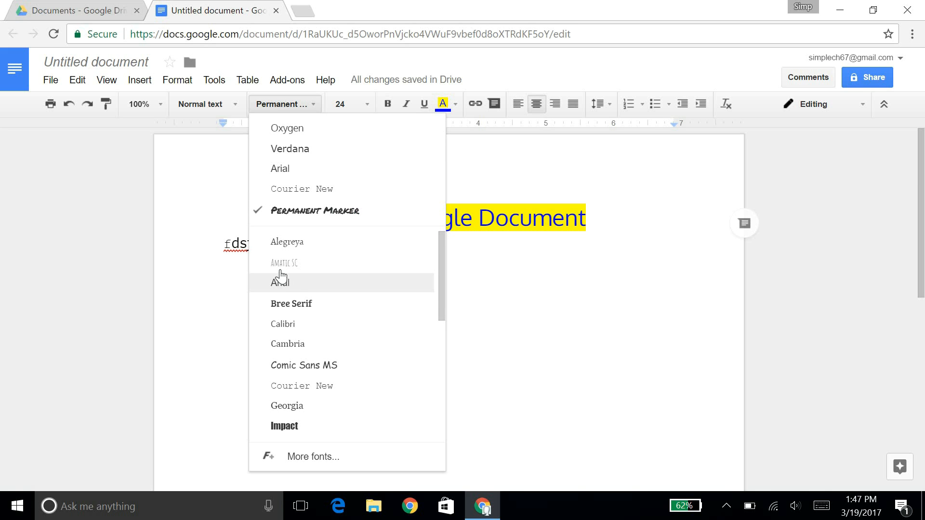
{"action": "left_click", "coordinate": [262, 264]}
{"action": "left_click", "coordinate": [305, 103]}
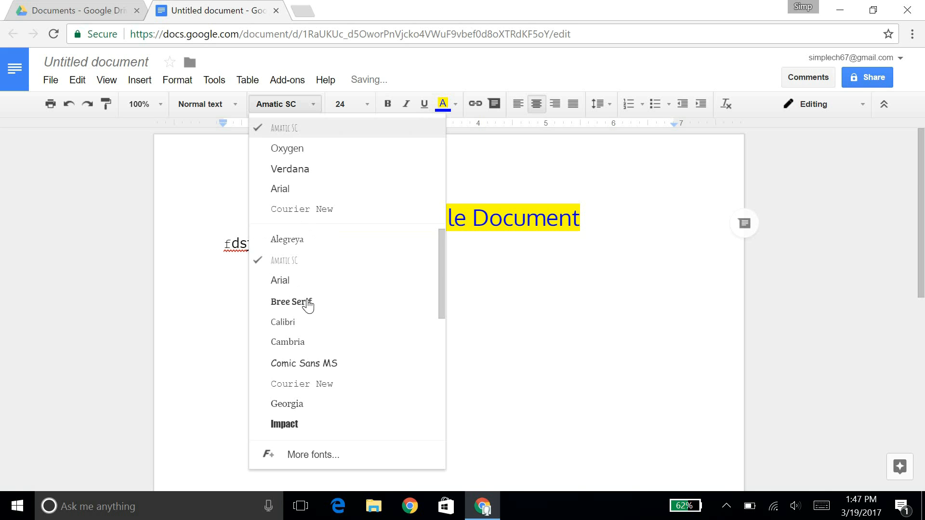
{"action": "scroll", "coordinate": [327, 396], "scroll_direction": "down", "scroll_amount": 5}
{"action": "scroll", "coordinate": [326, 385], "scroll_direction": "down", "scroll_amount": 3}
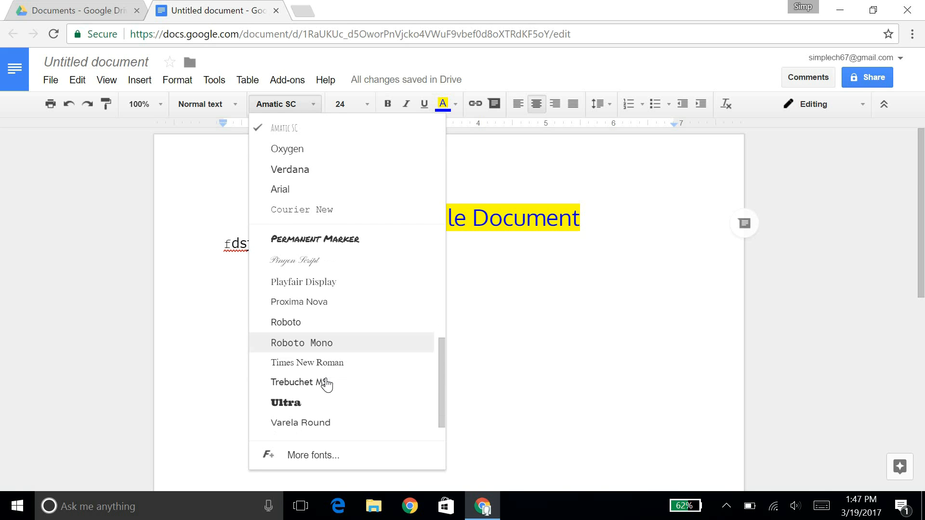
{"action": "left_click", "coordinate": [320, 384]}
{"action": "left_click", "coordinate": [328, 230]}
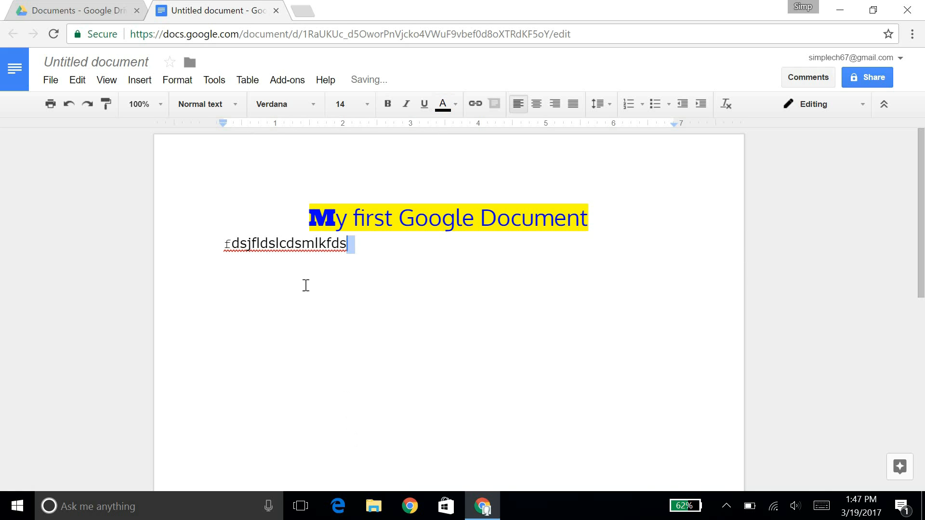
Step: Set the sample line's first letter in Impact and replace it with a capital "F"
{"action": "left_click", "coordinate": [232, 243]}
{"action": "left_click_drag", "start_coordinate": [219, 243], "coordinate": [232, 244]}
{"action": "left_click", "coordinate": [282, 105]}
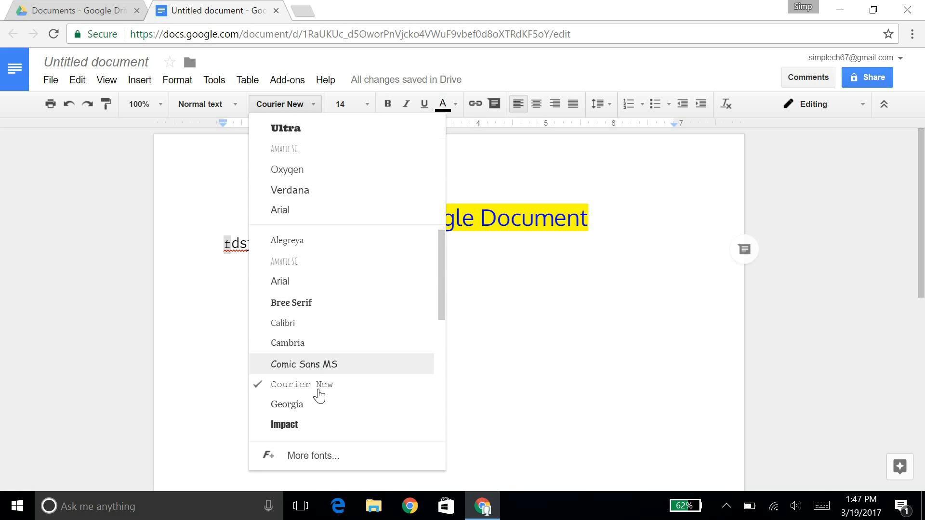
{"action": "left_click", "coordinate": [308, 424]}
{"action": "left_click", "coordinate": [309, 256]}
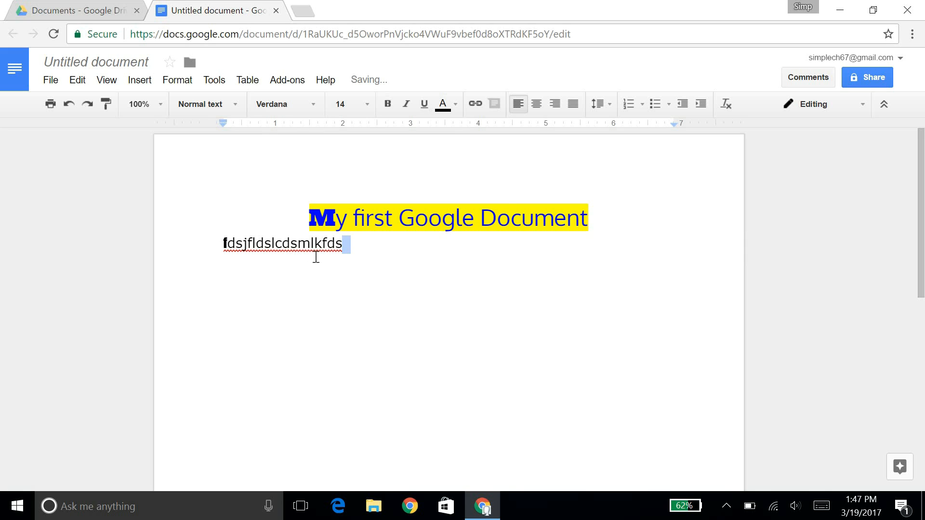
{"action": "left_click_drag", "start_coordinate": [231, 245], "coordinate": [223, 243]}
{"action": "type", "text": "F"}
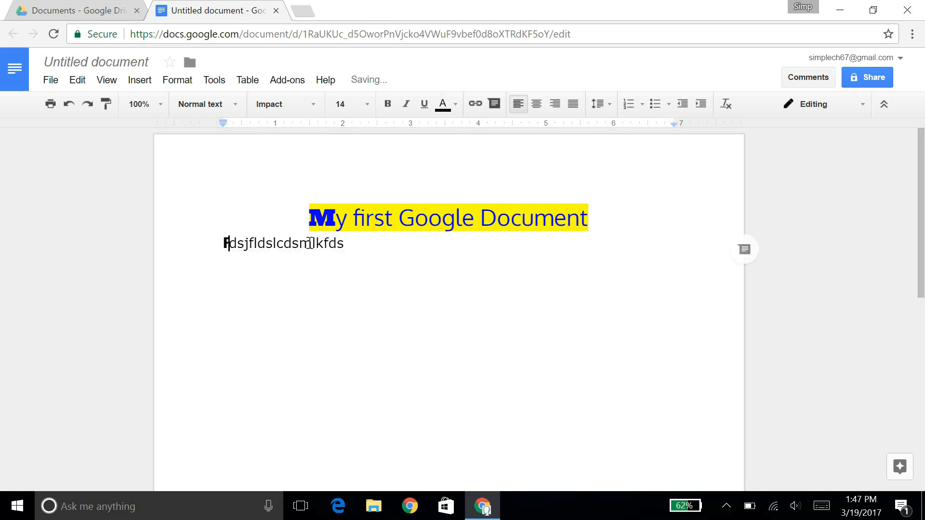
Step: Set the sample line after its first letter in Arial and replace it so the line reads "For all the documents in the world"
{"action": "left_click_drag", "start_coordinate": [344, 244], "coordinate": [229, 244]}
{"action": "left_click", "coordinate": [280, 105]}
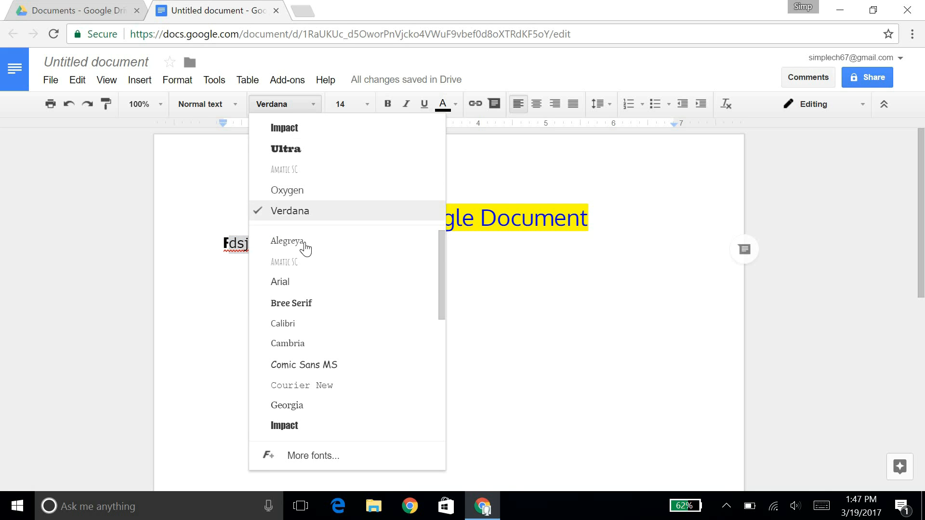
{"action": "left_click", "coordinate": [306, 282]}
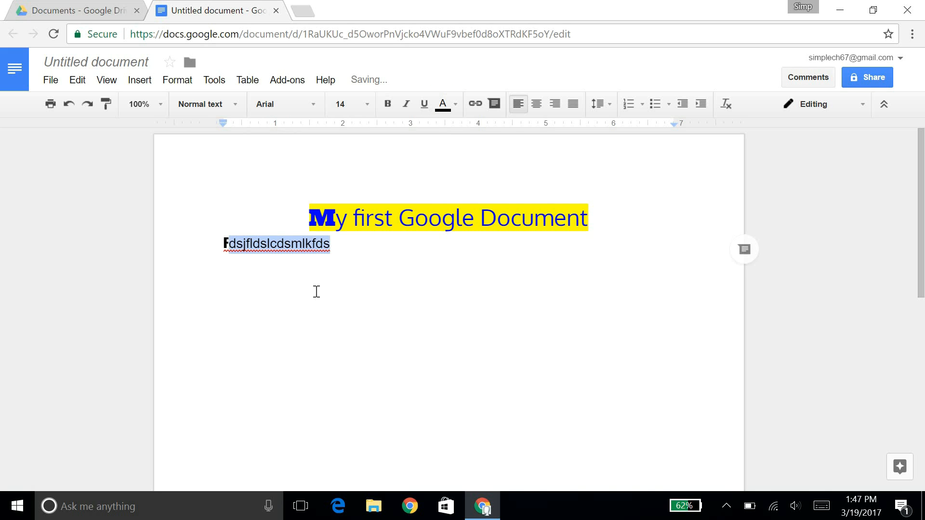
{"action": "type", "text": "or all"}
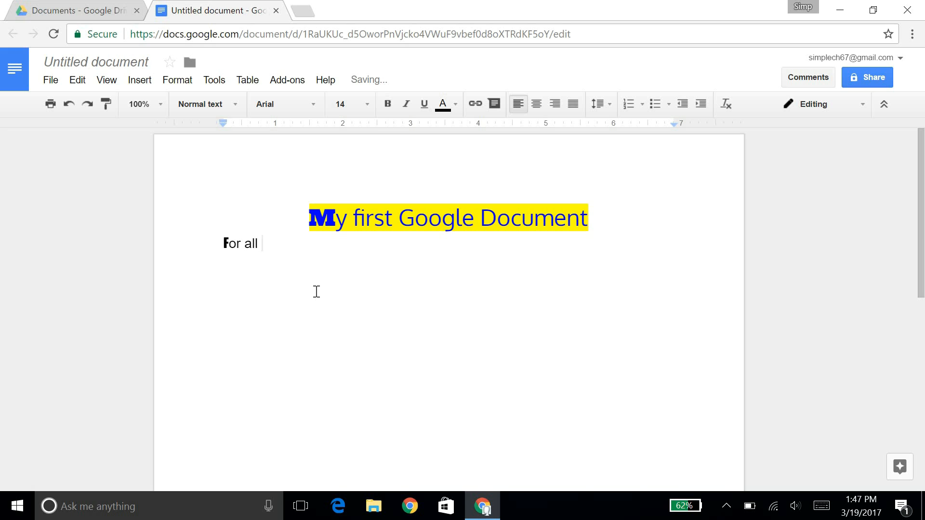
{"action": "type", "text": " the documents oin"}
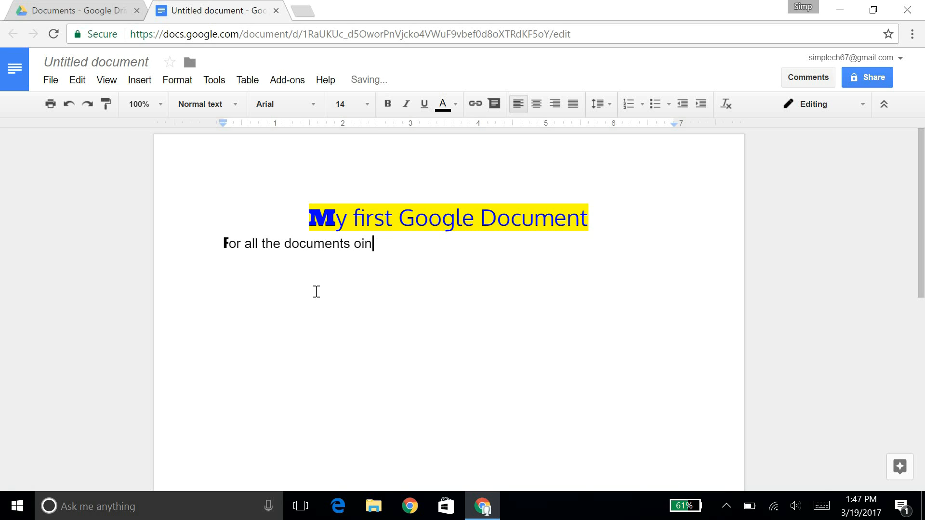
{"action": "type", "text": " thhe world"}
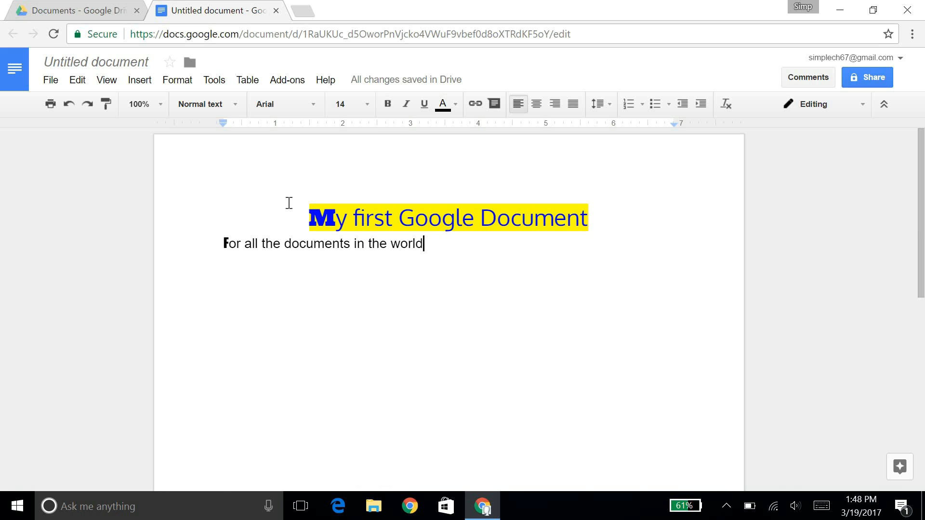
Step: Turn the sample line into a bulleted list, add the items "Hi" and "Bye", and end the list below them
{"action": "left_click", "coordinate": [655, 106]}
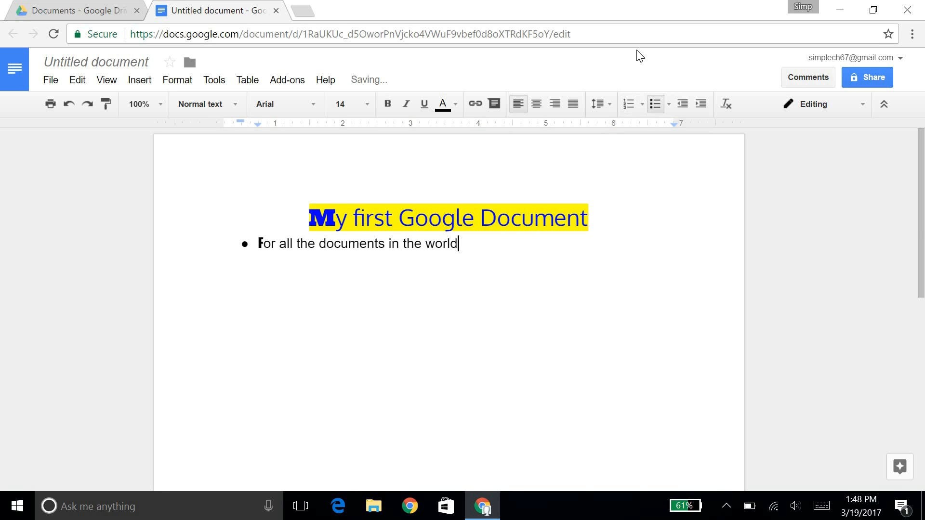
{"action": "key", "text": "Return"}
{"action": "type", "text": "Hi"}
{"action": "key", "text": "Return"}
{"action": "type", "text": "Bye"}
{"action": "key", "text": "Return"}
{"action": "key", "text": "Return"}
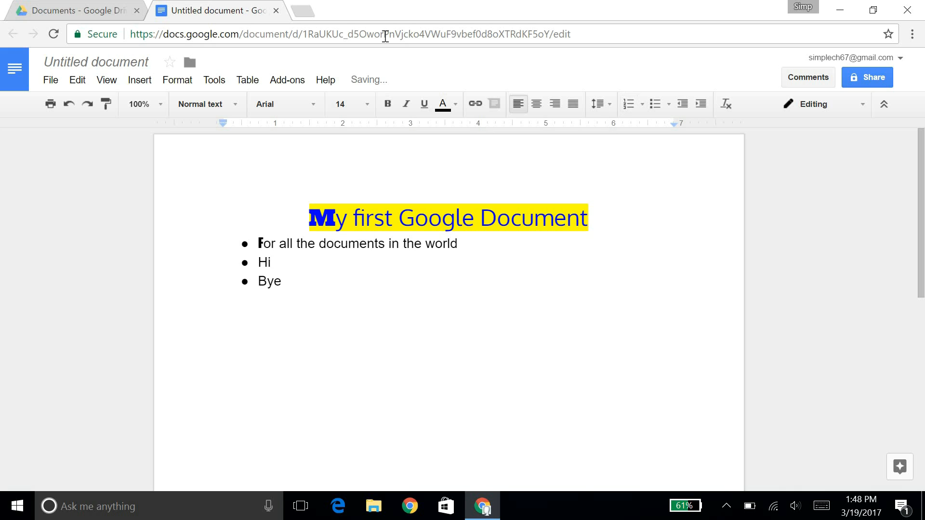
{"action": "key", "text": "BackSpace"}
{"action": "key", "text": "Return"}
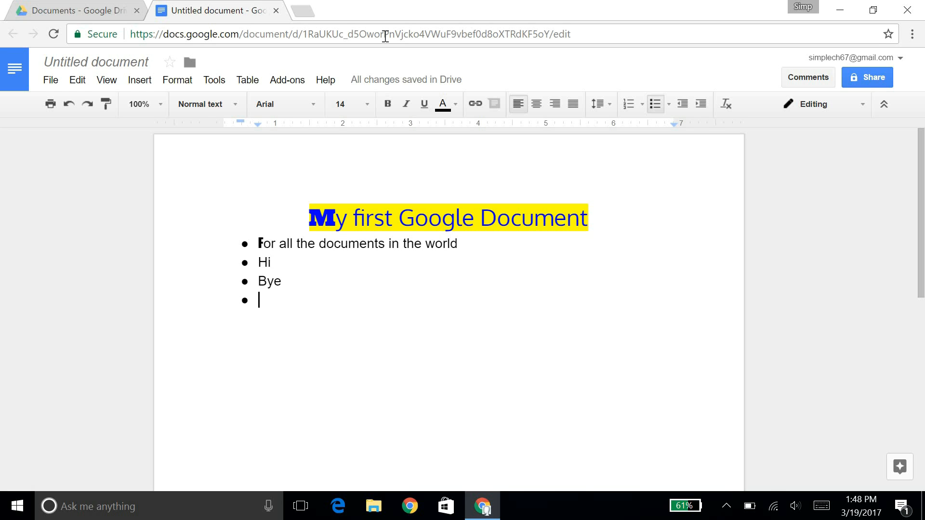
{"action": "key", "text": "Return"}
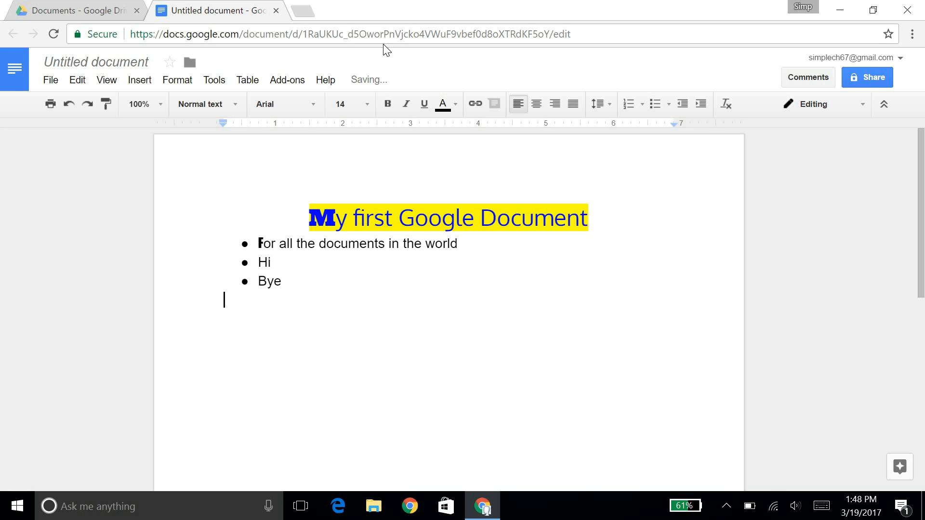
Step: Create a numbered list below the bullets with the items "Sdfsd", "Fds", "Fs" and "Fds", and end it
{"action": "left_click", "coordinate": [627, 106]}
{"action": "type", "text": "sdfsd"}
{"action": "key", "text": "Return"}
{"action": "type", "text": "fds"}
{"action": "key", "text": "Return"}
{"action": "type", "text": "fs"}
{"action": "key", "text": "Return"}
{"action": "type", "text": "fds"}
{"action": "key", "text": "Return"}
{"action": "key", "text": "Return"}
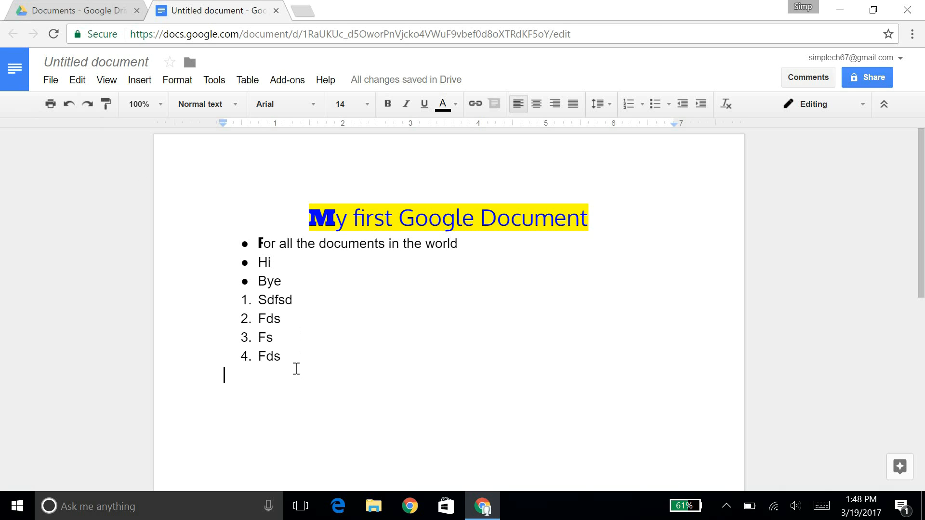
Step: Delete the title and both lists together, and undo that deletion
{"action": "left_click_drag", "start_coordinate": [291, 359], "coordinate": [180, 169]}
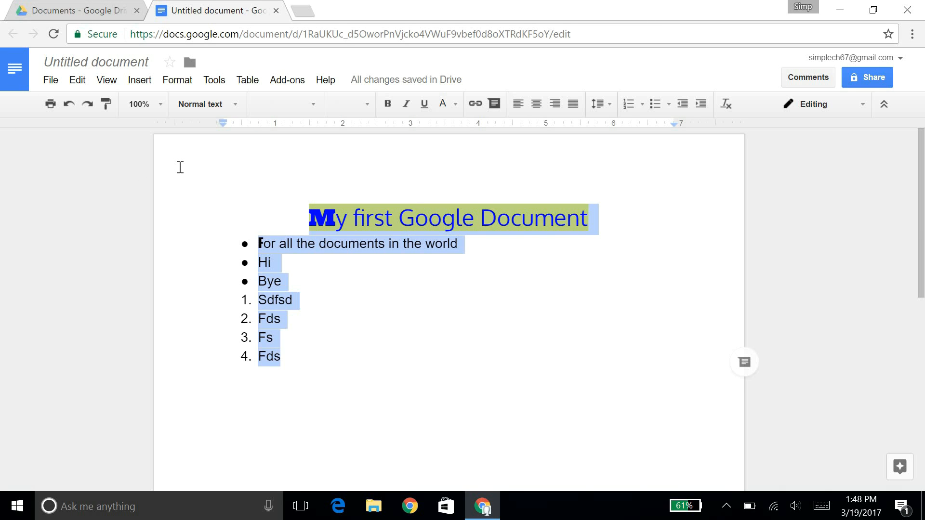
{"action": "key", "text": "BackSpace"}
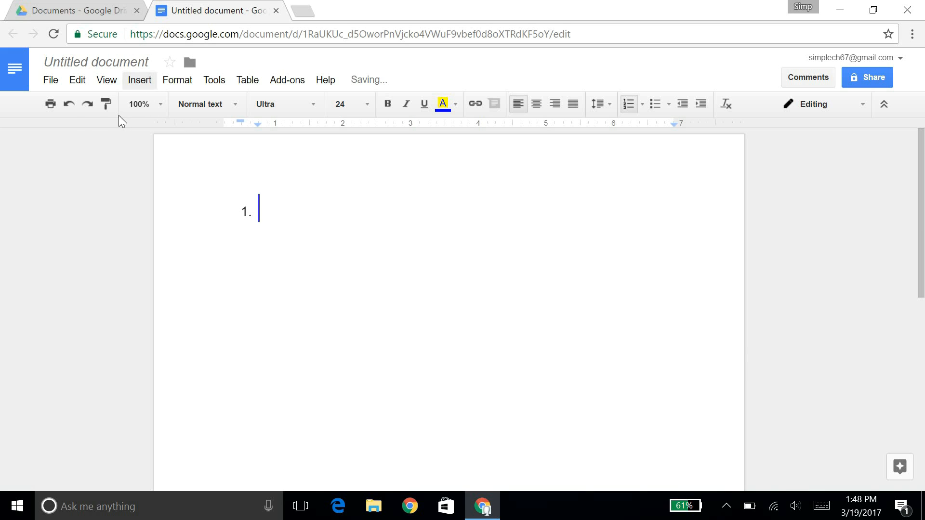
{"action": "left_click", "coordinate": [68, 105]}
{"action": "left_click", "coordinate": [192, 183]}
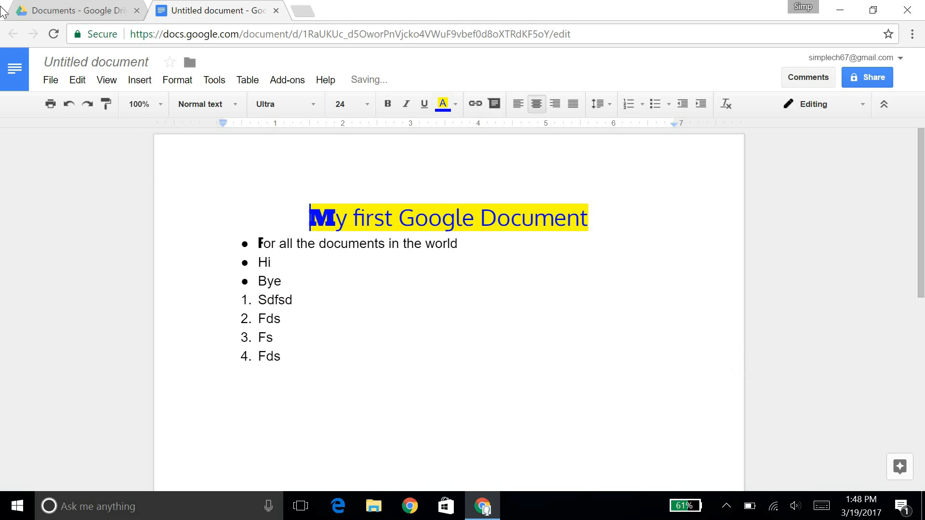
Step: Name the untitled document "My first GOogle Document"
{"action": "left_click", "coordinate": [107, 60]}
{"action": "type", "text": "My "}
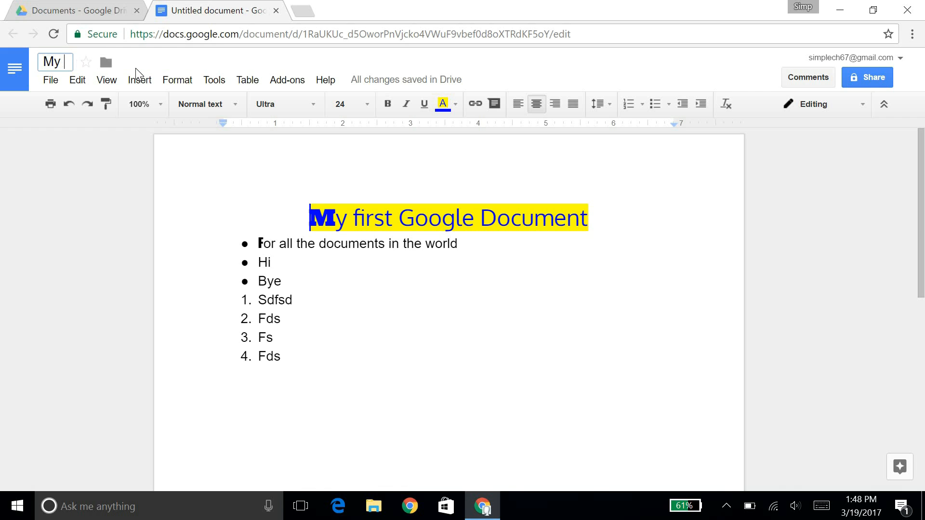
{"action": "type", "text": "first GOogle"}
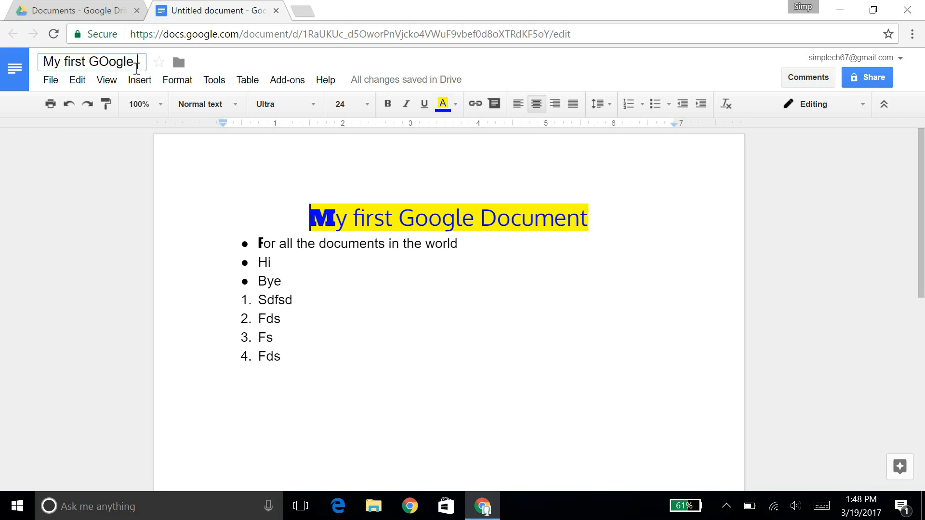
{"action": "type", "text": " Document"}
{"action": "key", "text": "Return"}
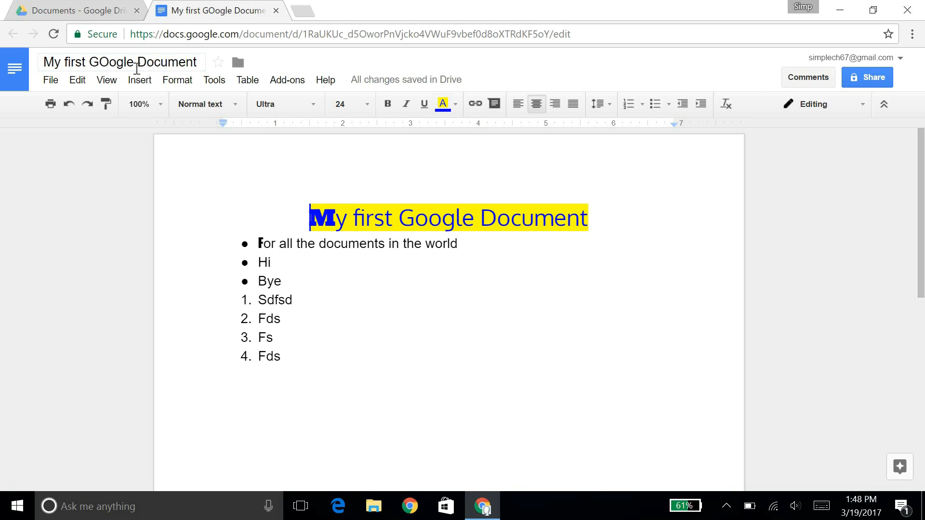
Step: Change the document's file name to "My first G00gle Document"
{"action": "left_click", "coordinate": [110, 68]}
{"action": "key", "text": "BackSpace"}
{"action": "type", "text": "o"}
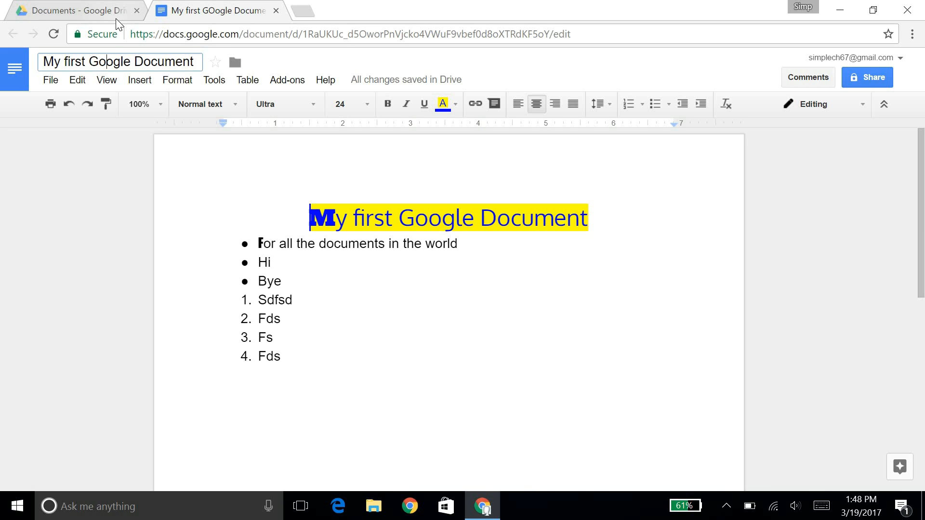
{"action": "key", "text": "BackSpace"}
{"action": "key", "text": "Delete"}
{"action": "type", "text": "-0-"}
{"action": "key", "text": "BackSpace"}
{"action": "key", "text": "BackSpace"}
{"action": "key", "text": "BackSpace"}
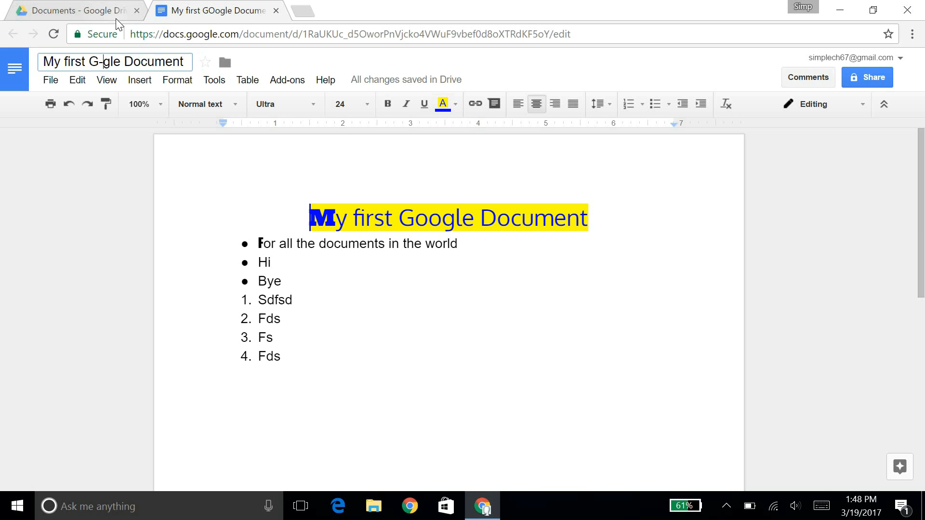
{"action": "type", "text": "00"}
{"action": "left_click", "coordinate": [277, 337]}
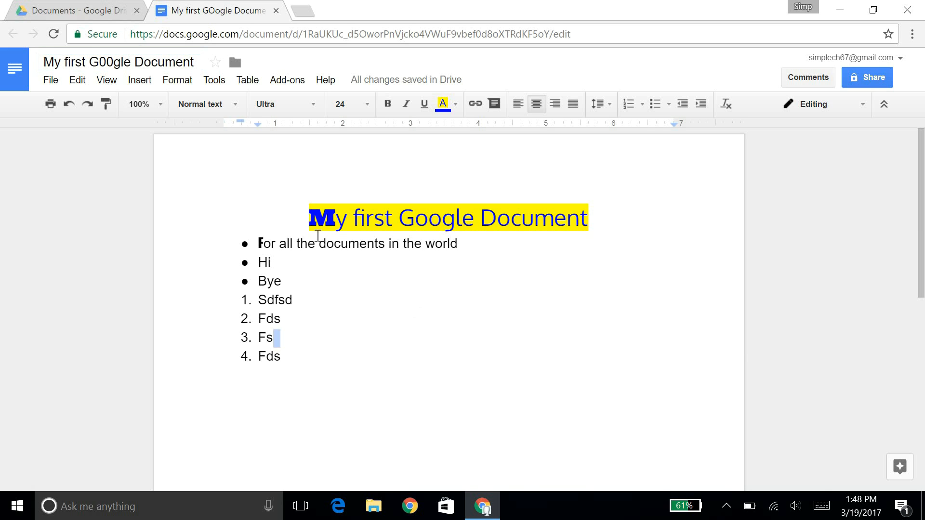
Step: Correct the misspelled word in the file name so it reads "My first Google Document"
{"action": "left_click_drag", "start_coordinate": [120, 62], "coordinate": [99, 65]}
{"action": "type", "text": "oog"}
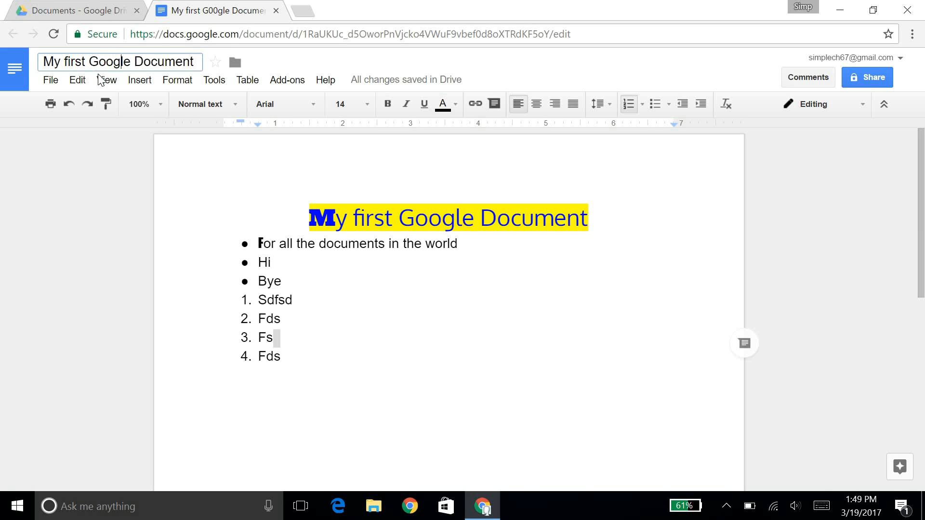
{"action": "left_click", "coordinate": [337, 376]}
Step: Extend the fourth item of the numbered list so it reads "Fdsfjjyus"
{"action": "left_click_drag", "start_coordinate": [359, 312], "coordinate": [296, 301]}
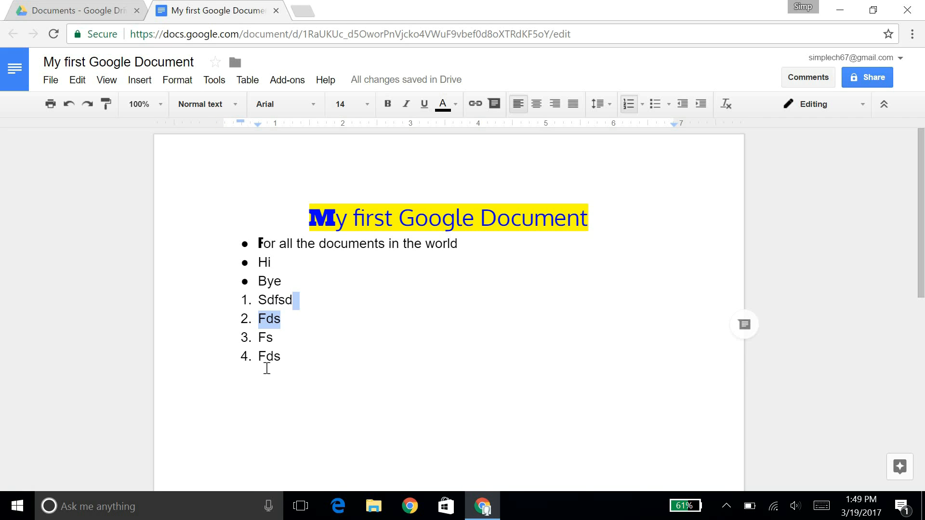
{"action": "left_click", "coordinate": [288, 356]}
{"action": "type", "text": "fj"}
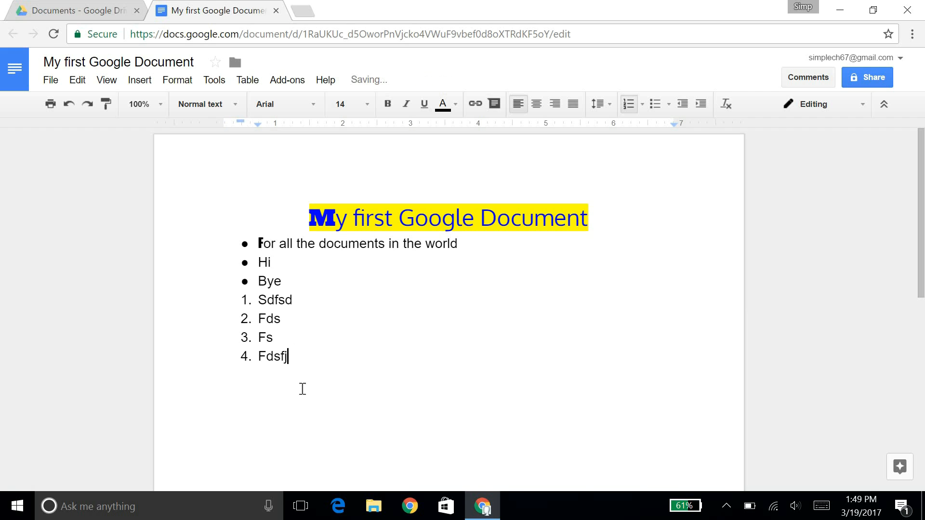
{"action": "type", "text": "jyus"}
{"action": "double_click", "coordinate": [343, 409]}
{"action": "left_click", "coordinate": [297, 364]}
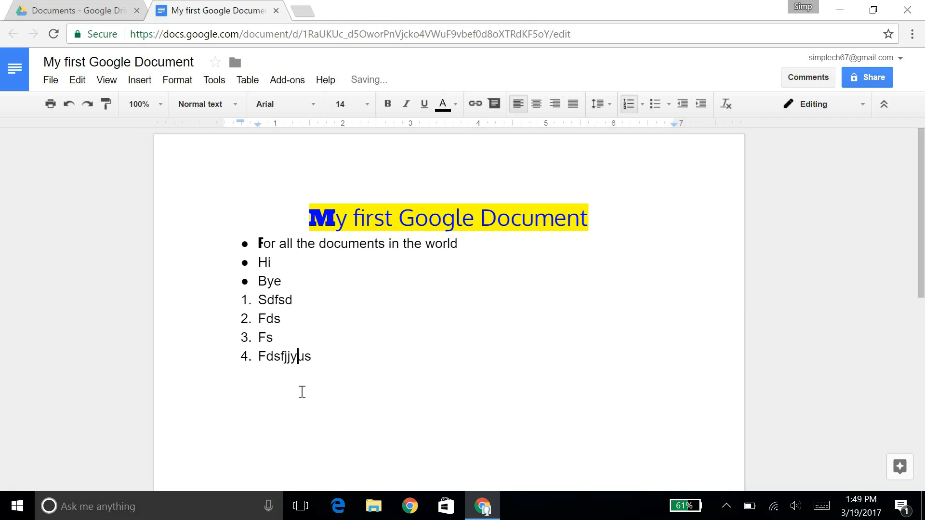
Step: Add the unnumbered line "vggf'lsbgfxs" below the numbered list
{"action": "left_click", "coordinate": [321, 370]}
{"action": "type", "text": "vggf'lsbgfxs"}
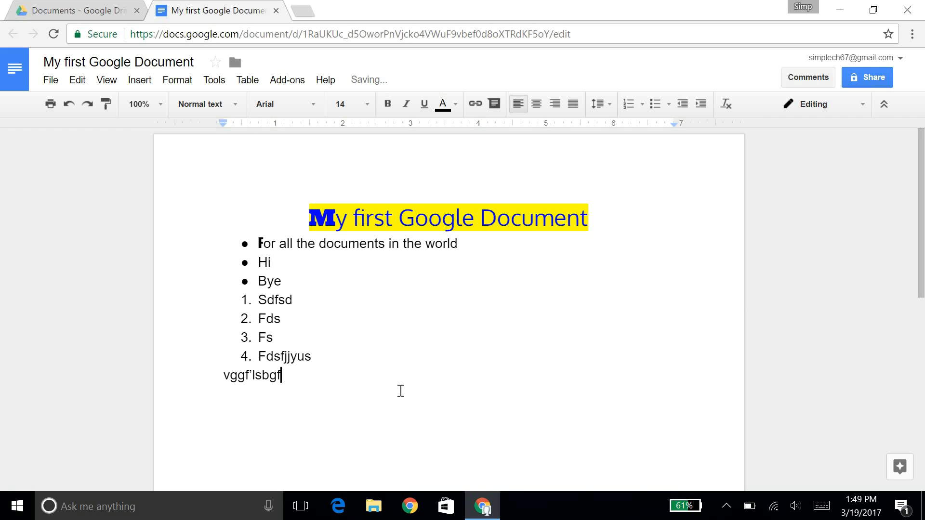
{"action": "left_click", "coordinate": [366, 339]}
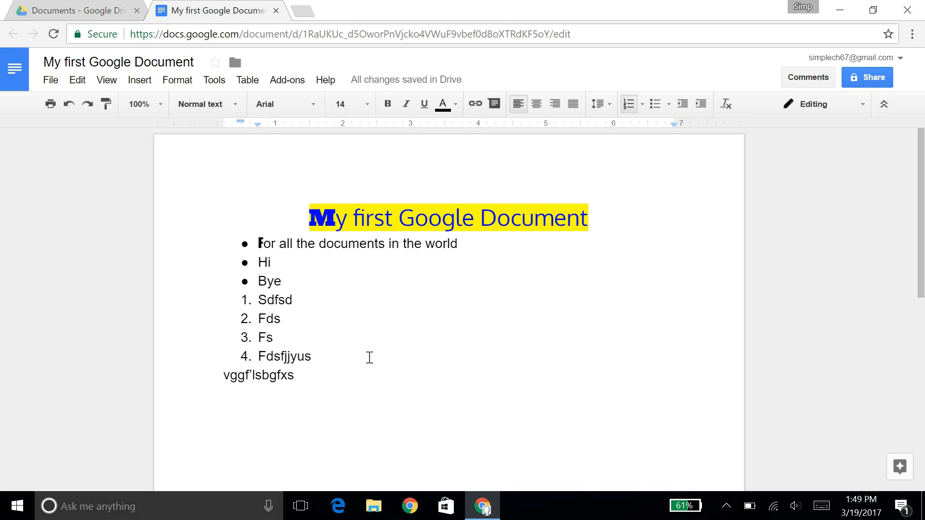
Step: Check the nonsense word below the numbered list for spelling suggestions
{"action": "left_click", "coordinate": [274, 378]}
{"action": "right_click", "coordinate": [275, 379]}
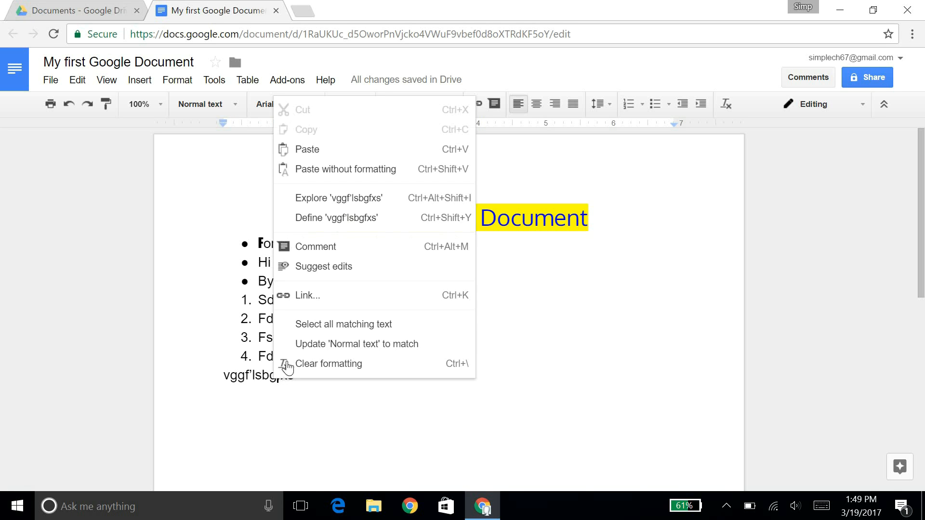
{"action": "left_click", "coordinate": [247, 227]}
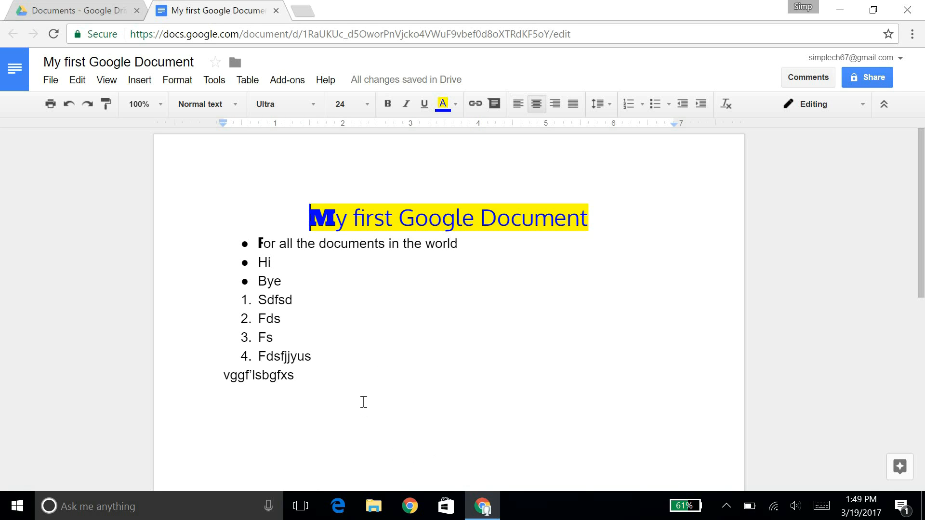
{"action": "double_click", "coordinate": [344, 366]}
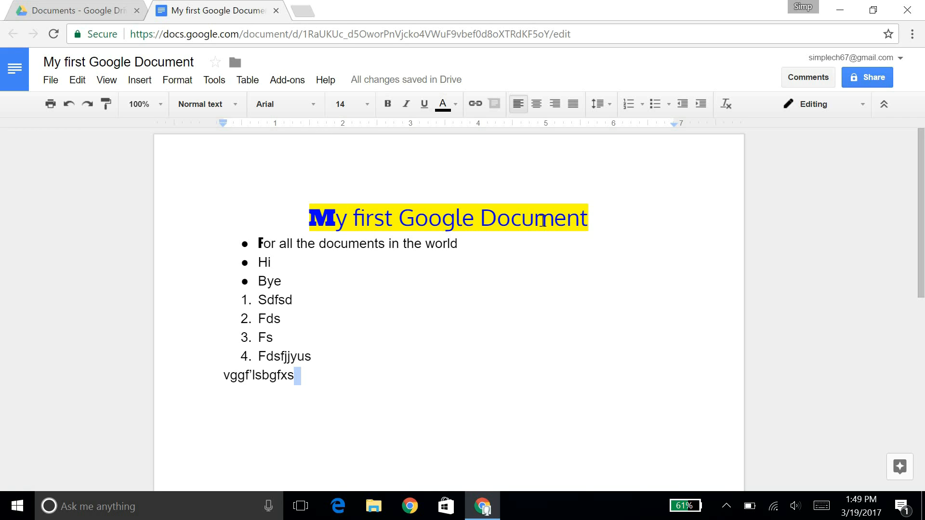
Step: Delete the last letter of the title so it reads "My first Google Documen"
{"action": "left_click", "coordinate": [577, 217]}
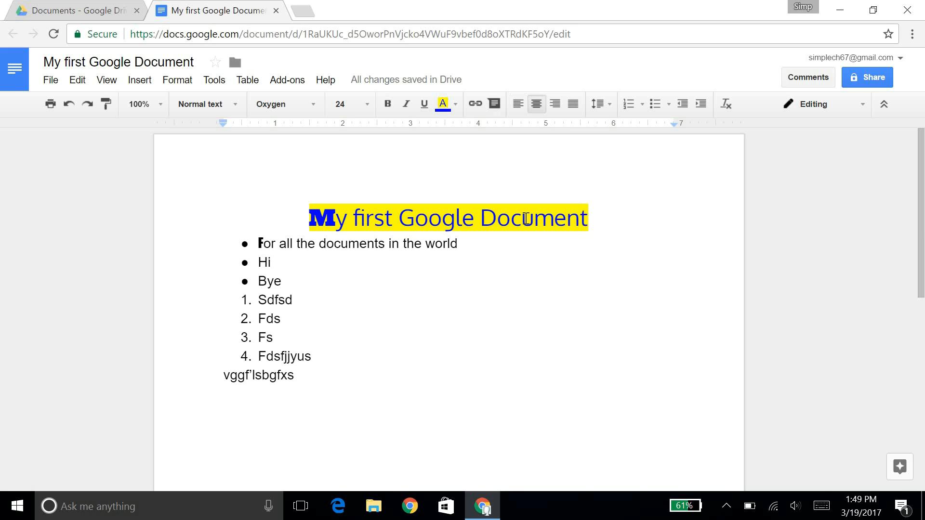
{"action": "key", "text": "Delete"}
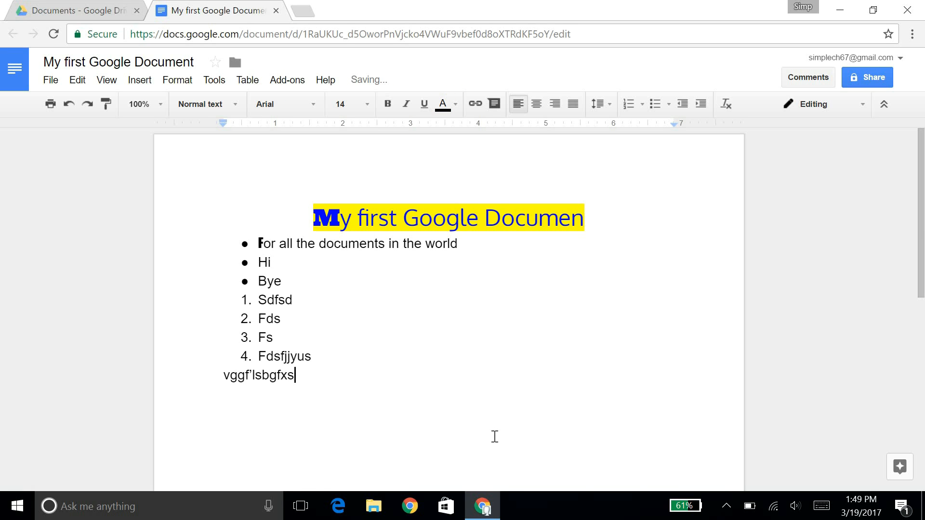
{"action": "right_click", "coordinate": [559, 225]}
{"action": "left_click_drag", "start_coordinate": [496, 227], "coordinate": [488, 225]}
{"action": "left_click", "coordinate": [587, 219]}
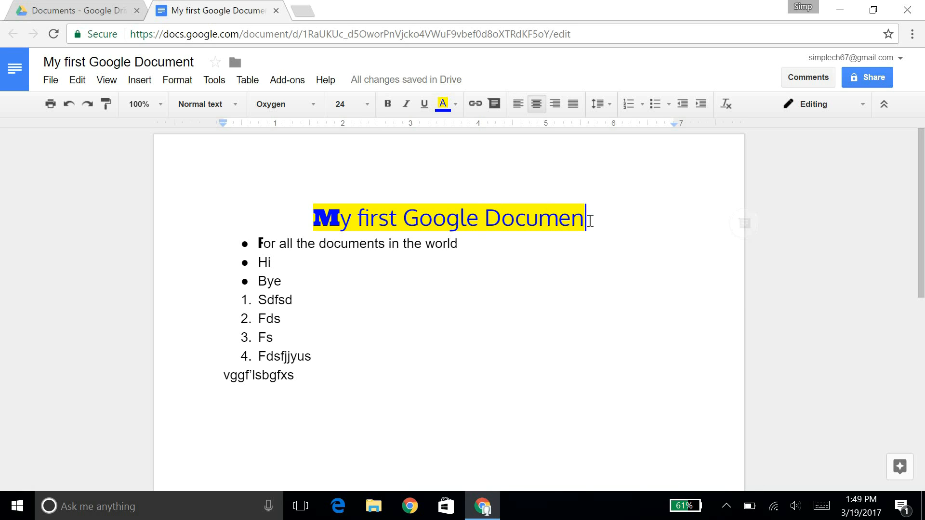
Step: Add the misspelled line "Once upoija tieimt e" at the end of the document
{"action": "left_click", "coordinate": [330, 380]}
{"action": "key", "text": "Return"}
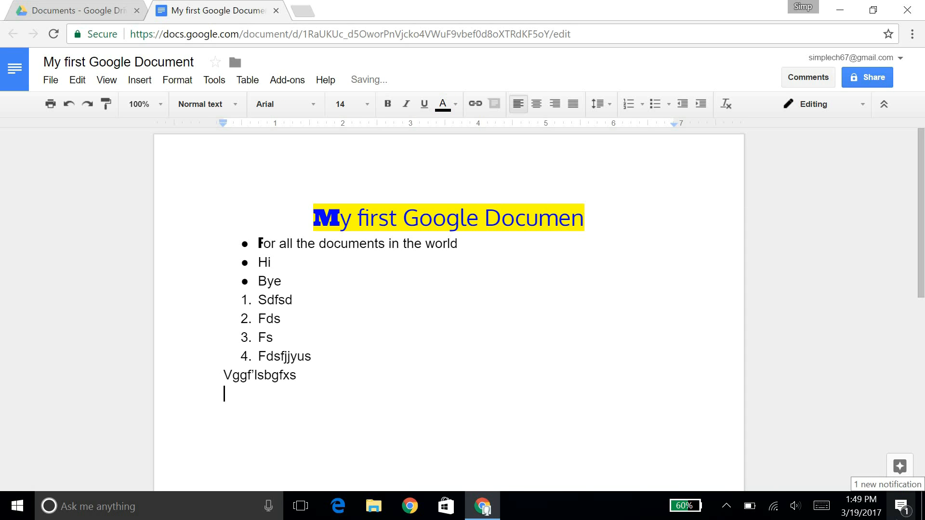
{"action": "type", "text": "Once upoija tieimt e"}
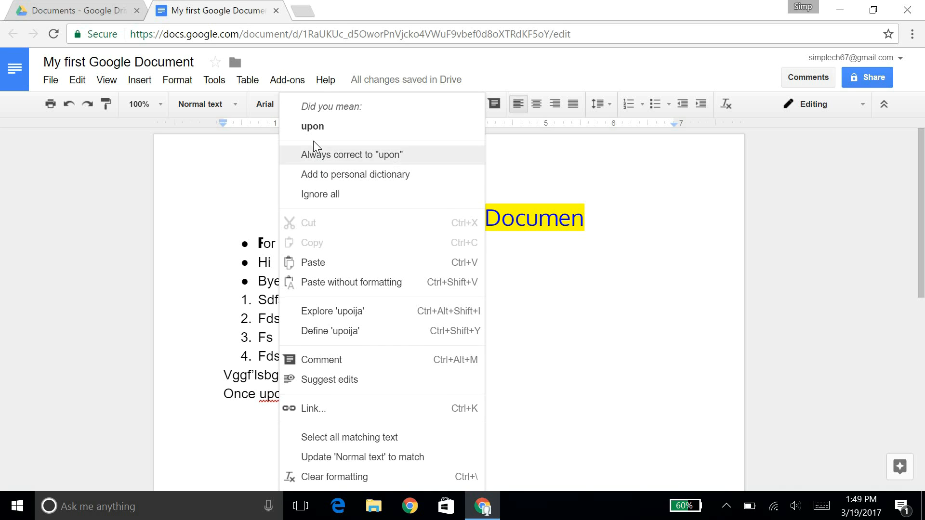
Step: Add "upoija" to the personal dictionary and view the spelling suggestions for "tieimt"
{"action": "left_click", "coordinate": [343, 179]}
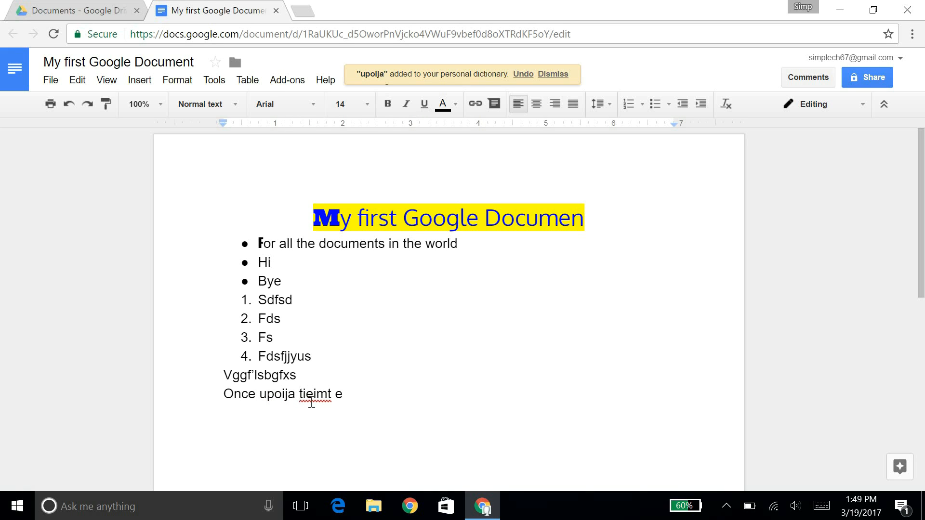
{"action": "right_click", "coordinate": [310, 391]}
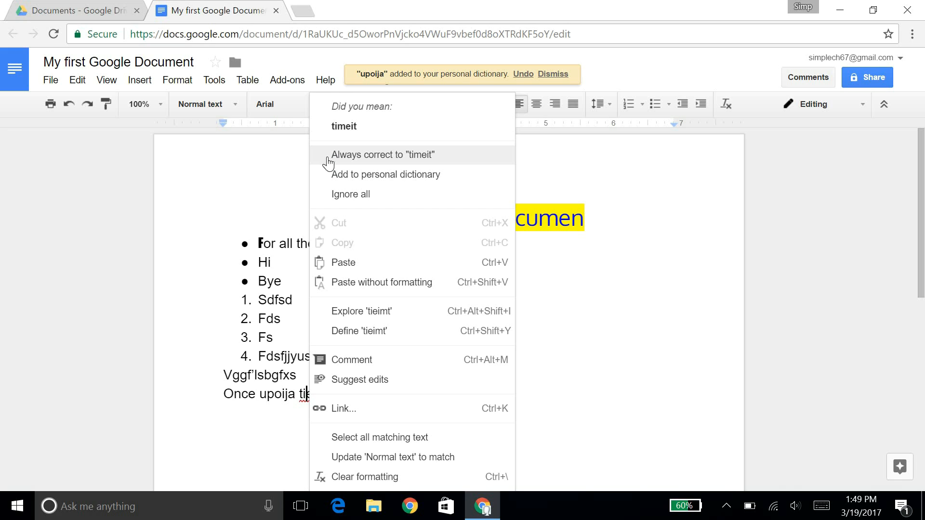
{"action": "left_click", "coordinate": [279, 172]}
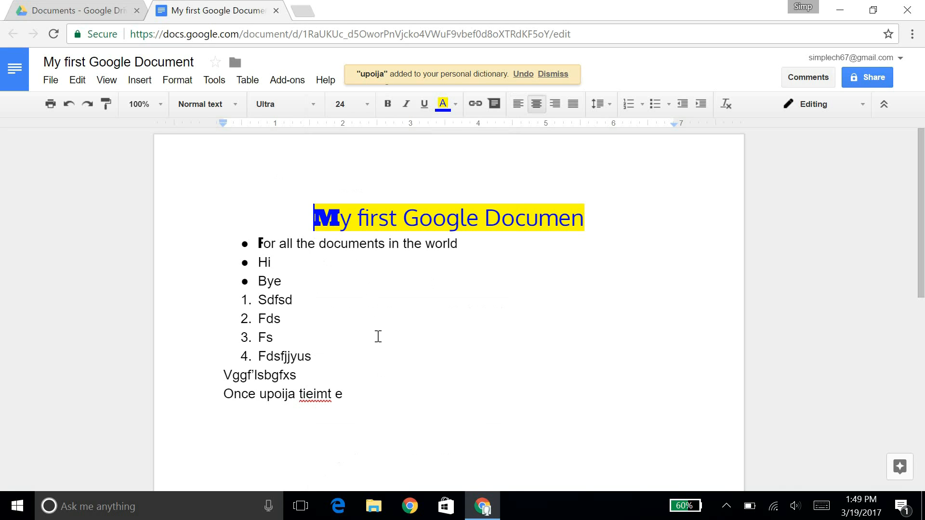
Step: Extend the last line so it reads "Once upoija tieimt edwe fdsfa Theresf fsdfsa"
{"action": "double_click", "coordinate": [348, 391]}
{"action": "type", "text": "dwe fdsfa"}
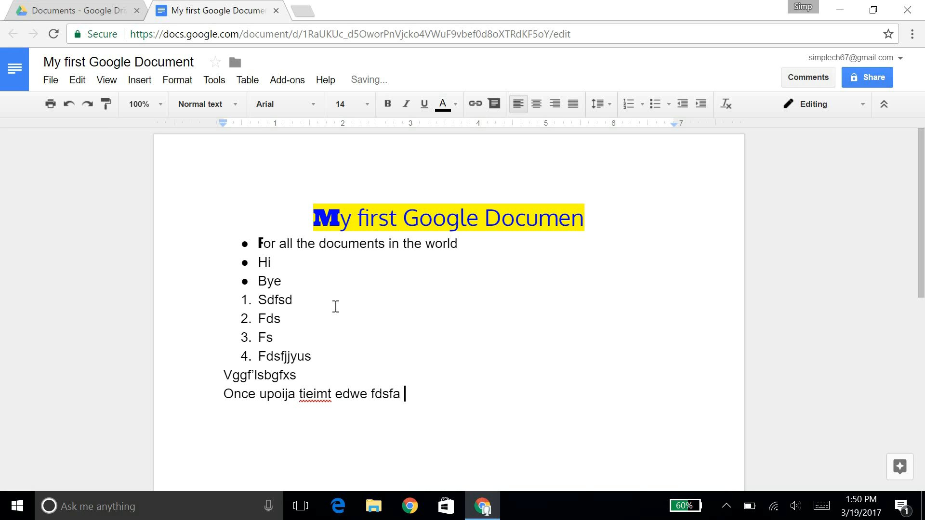
{"action": "type", "text": " Theresf  fsdfsa"}
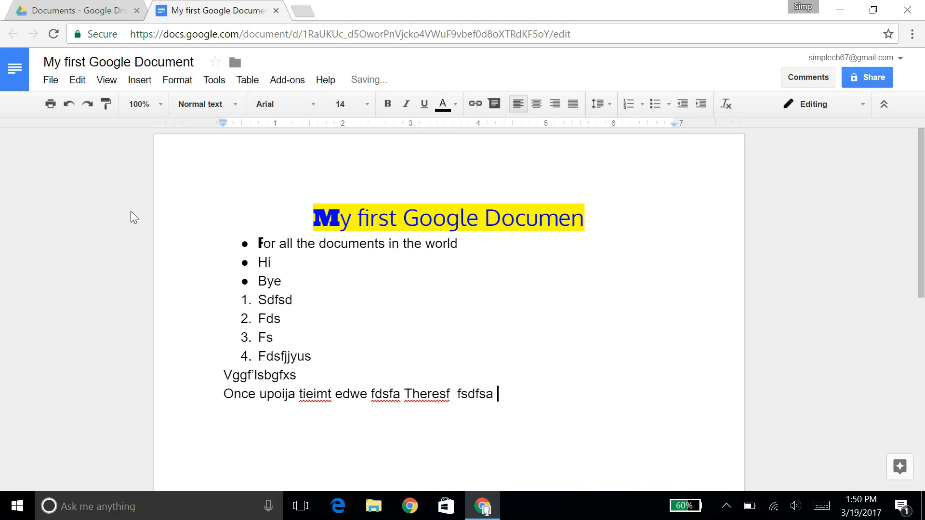
Step: Run the spelling check on the document, changing "tieimt" to "time" and "edwe" to "edww", and close it
{"action": "left_click", "coordinate": [222, 81]}
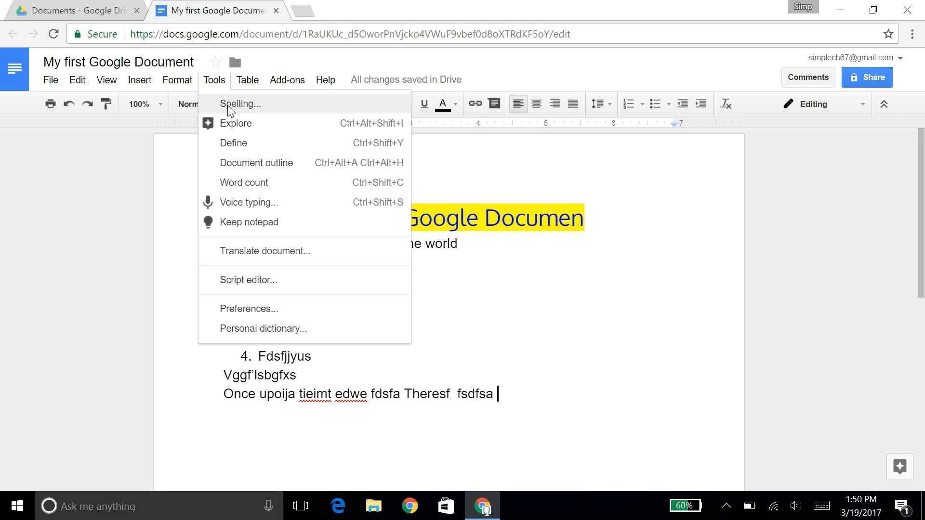
{"action": "left_click", "coordinate": [228, 104]}
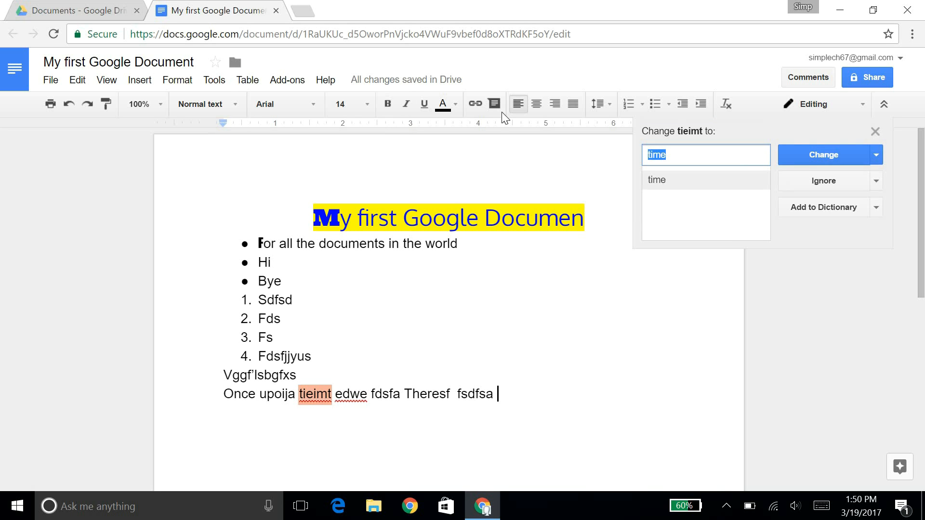
{"action": "left_click", "coordinate": [816, 157]}
{"action": "left_click", "coordinate": [817, 157]}
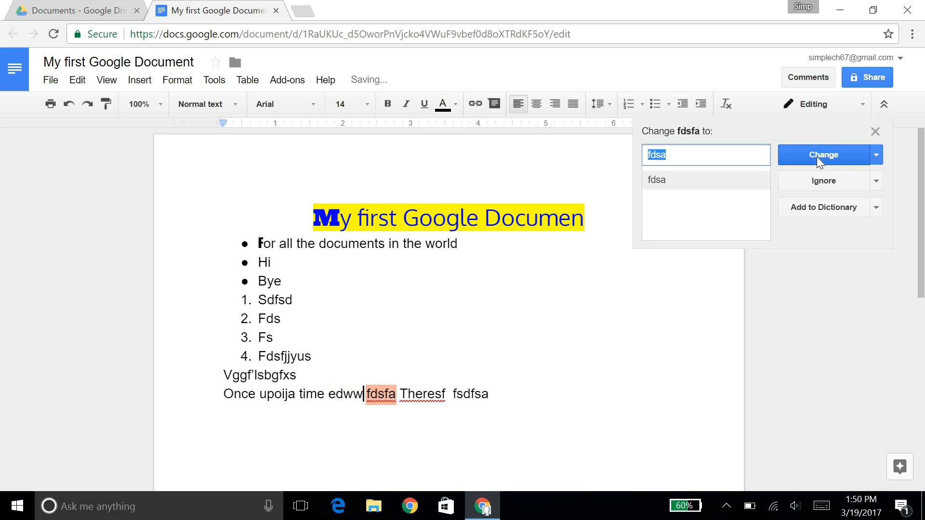
{"action": "left_click", "coordinate": [816, 157]}
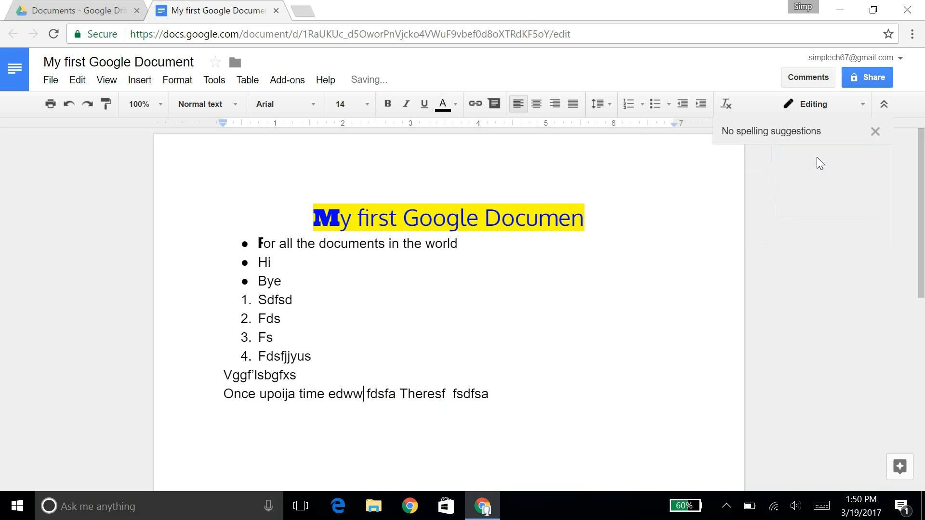
{"action": "left_click", "coordinate": [876, 131]}
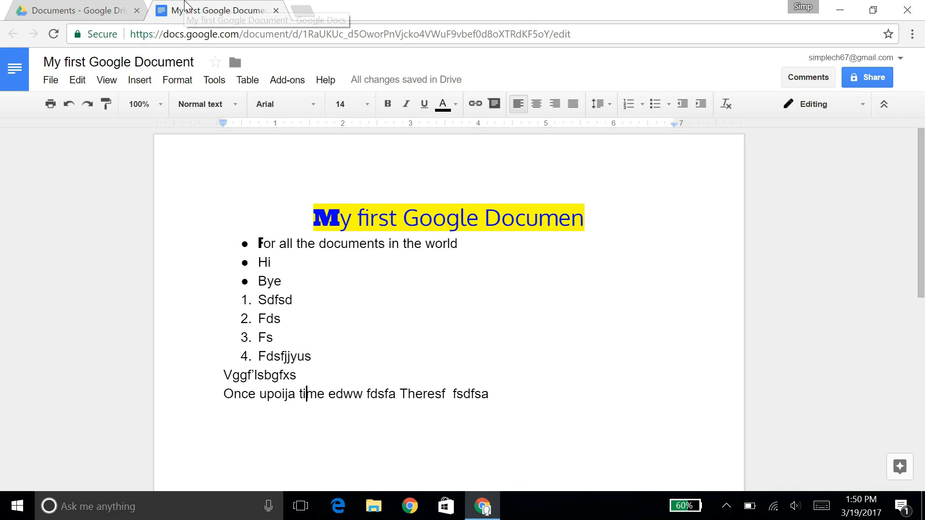
Step: Add a new line "Save this" at the end of the document
{"action": "double_click", "coordinate": [511, 390]}
{"action": "key", "text": "Return"}
{"action": "type", "text": "save this"}
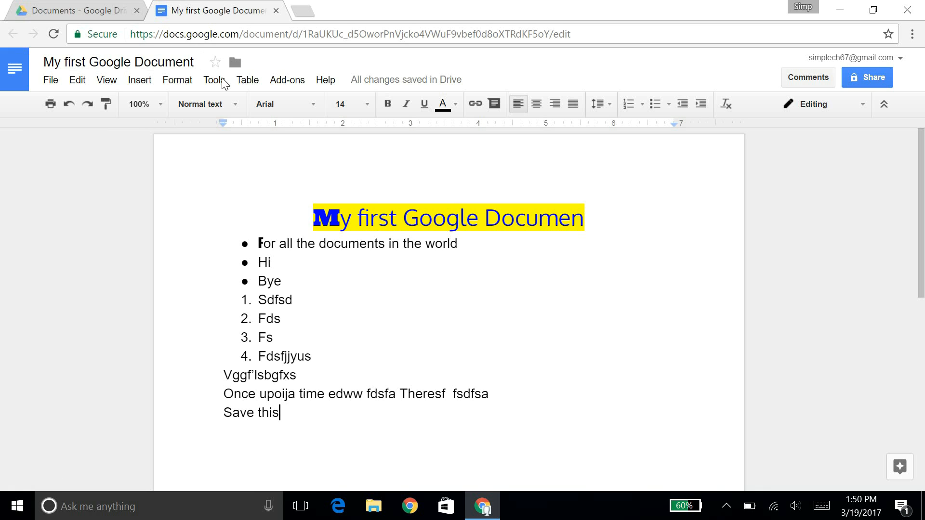
Step: Close the document and reopen "My first Google Document" from the Documents folder in Google Drive
{"action": "left_click", "coordinate": [276, 11]}
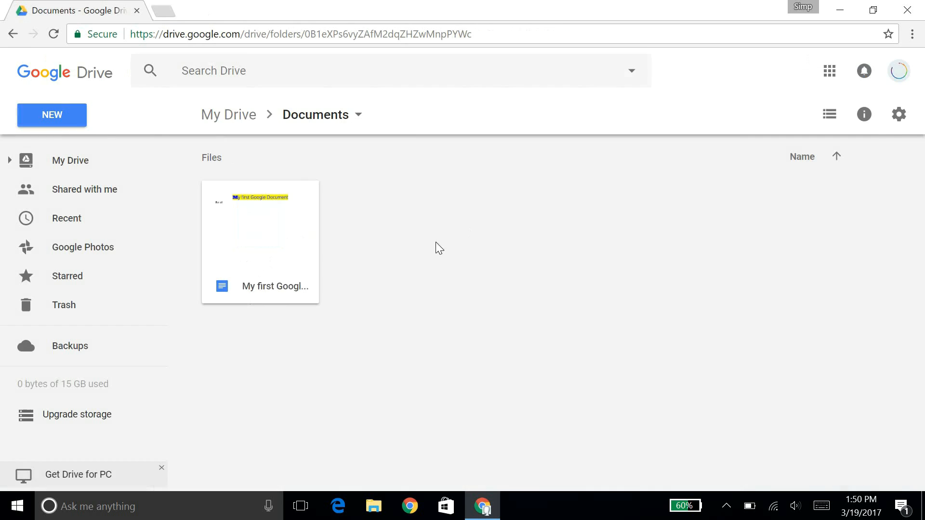
{"action": "left_click", "coordinate": [277, 236]}
{"action": "double_click", "coordinate": [279, 240]}
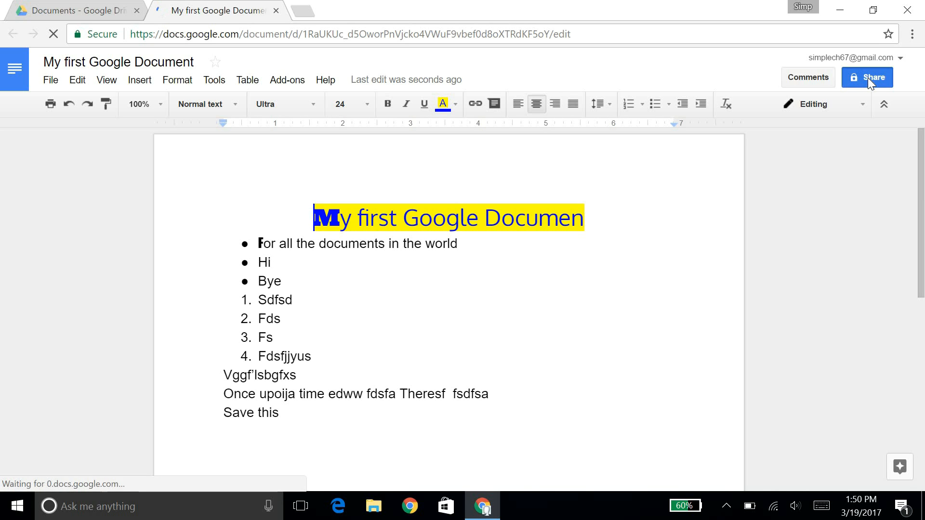
Step: Share the document with the contact's e-mail address, adding the note "hi", and send the invitation
{"action": "left_click", "coordinate": [868, 77]}
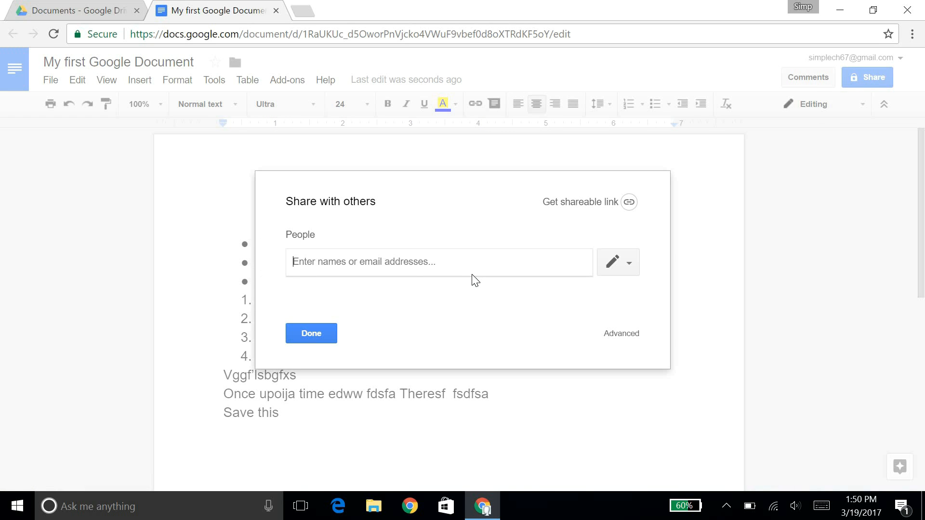
{"action": "type", "text": "simplec"}
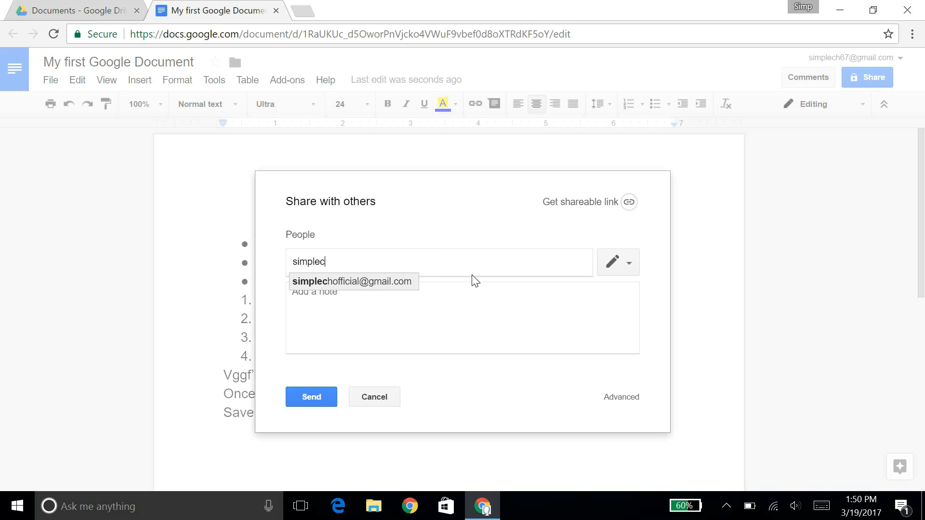
{"action": "key", "text": "Return"}
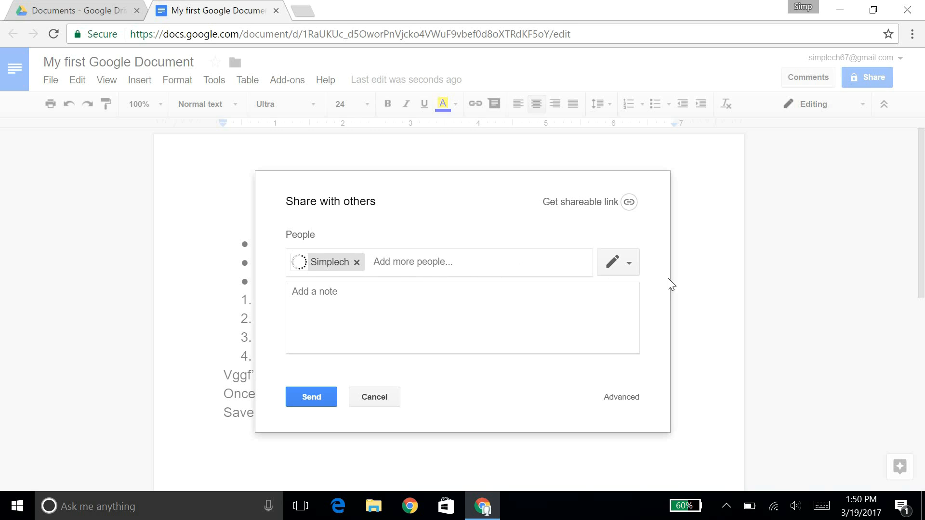
{"action": "left_click", "coordinate": [630, 270]}
{"action": "left_click", "coordinate": [374, 329]}
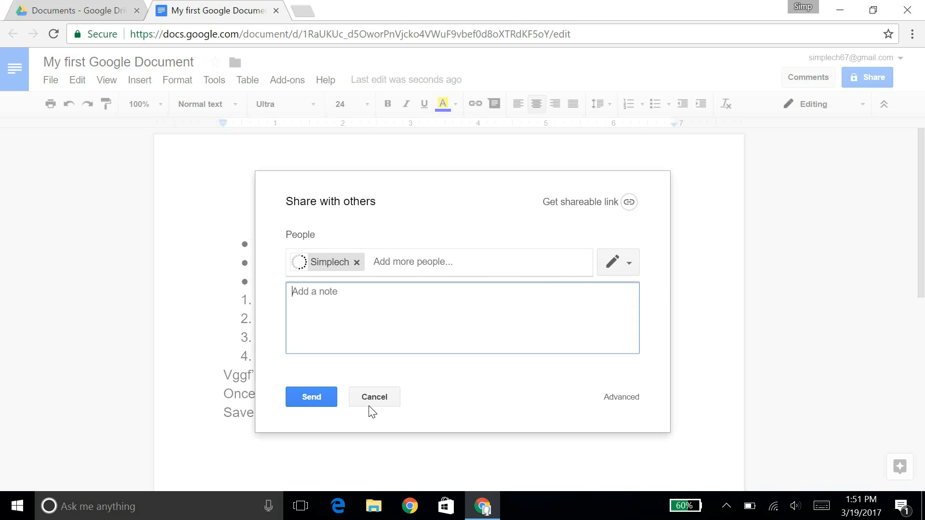
{"action": "type", "text": "hi"}
{"action": "left_click", "coordinate": [321, 398]}
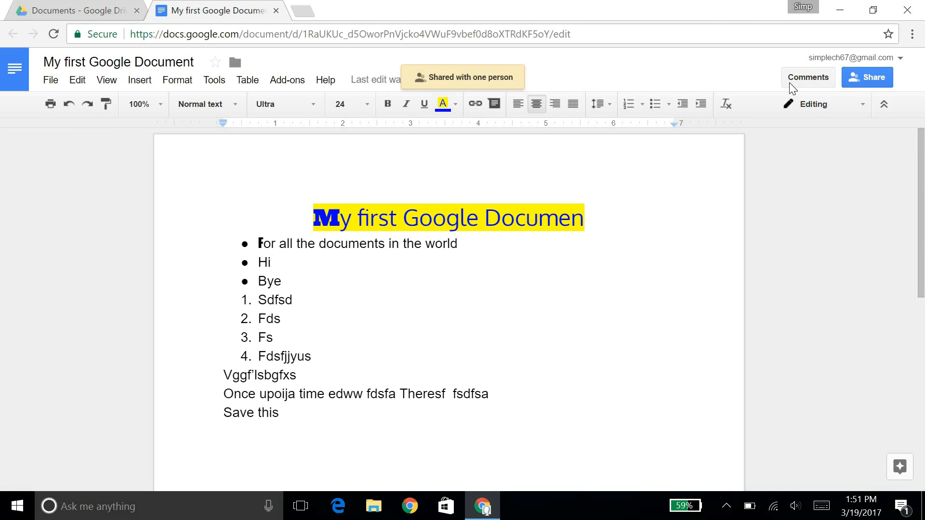
Step: Switch the document to Suggesting mode and suggest adding "sdffk" after "Fds" in the second numbered item
{"action": "left_click", "coordinate": [813, 104]}
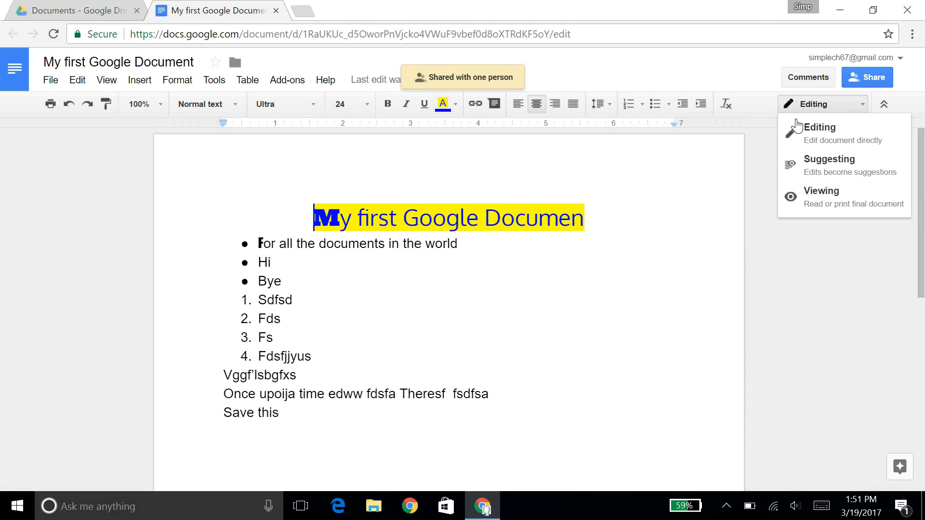
{"action": "left_click", "coordinate": [822, 165]}
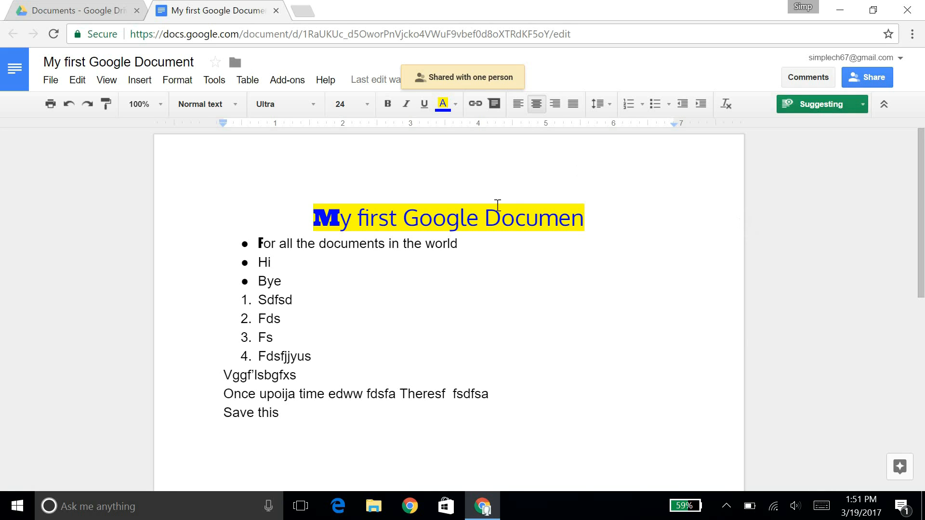
{"action": "left_click", "coordinate": [353, 313]}
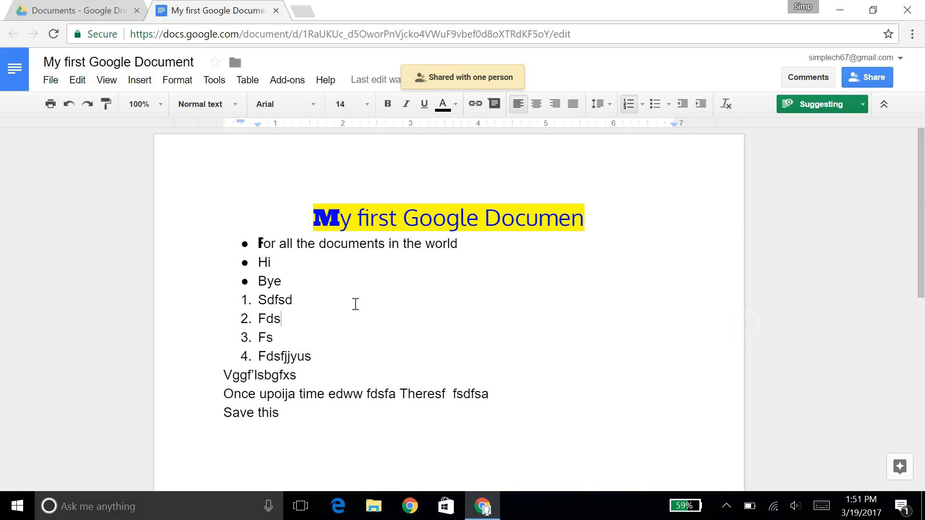
{"action": "type", "text": "sdffk"}
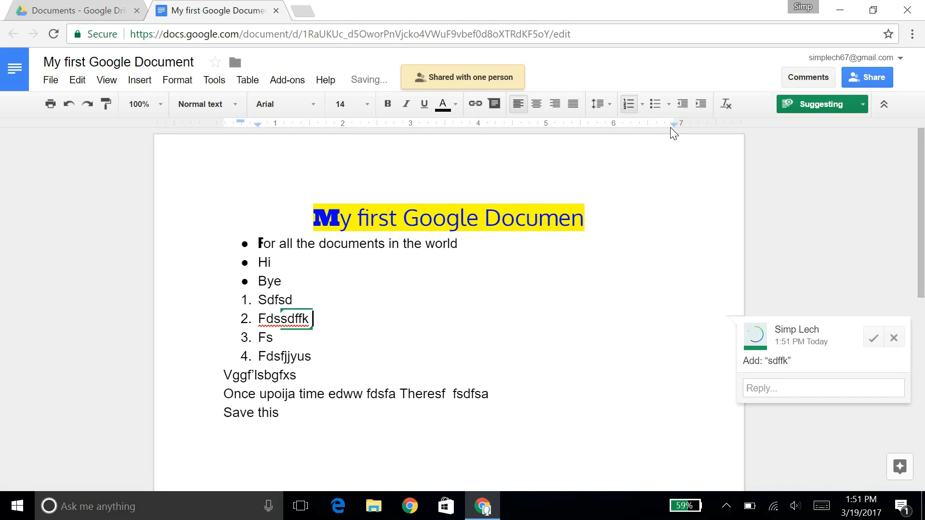
Step: Return the document to Editing mode and accept the suggested addition of "sdffk"
{"action": "left_click", "coordinate": [823, 104]}
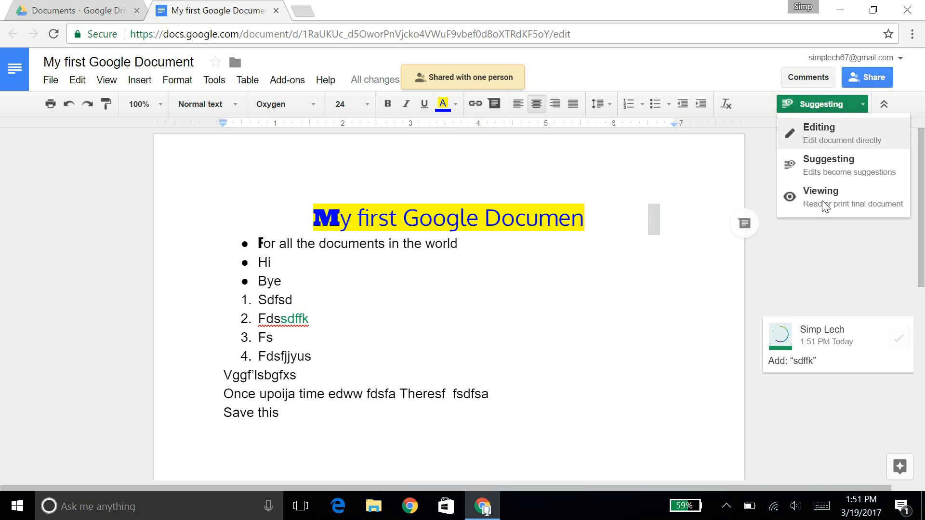
{"action": "left_click", "coordinate": [817, 127]}
{"action": "scroll", "coordinate": [792, 321], "scroll_direction": "down", "scroll_amount": 2}
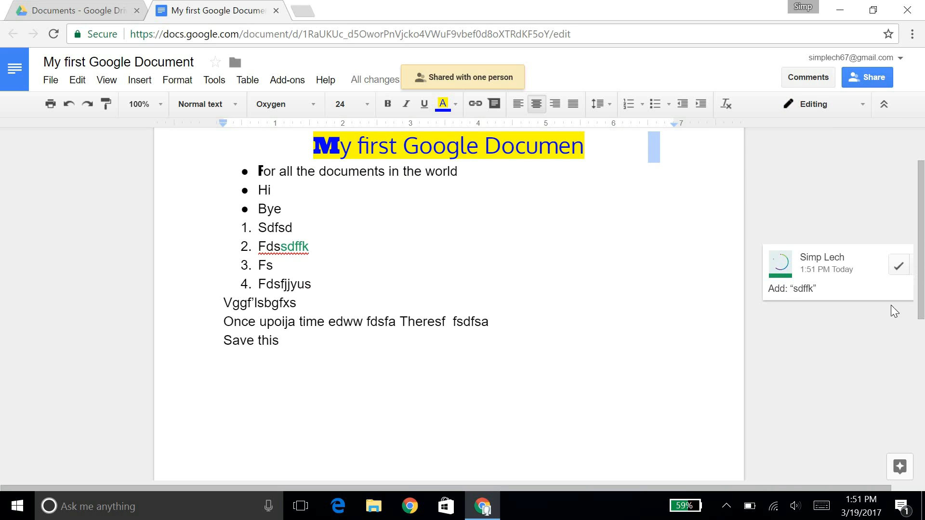
{"action": "left_click", "coordinate": [897, 268]}
{"action": "double_click", "coordinate": [723, 326]}
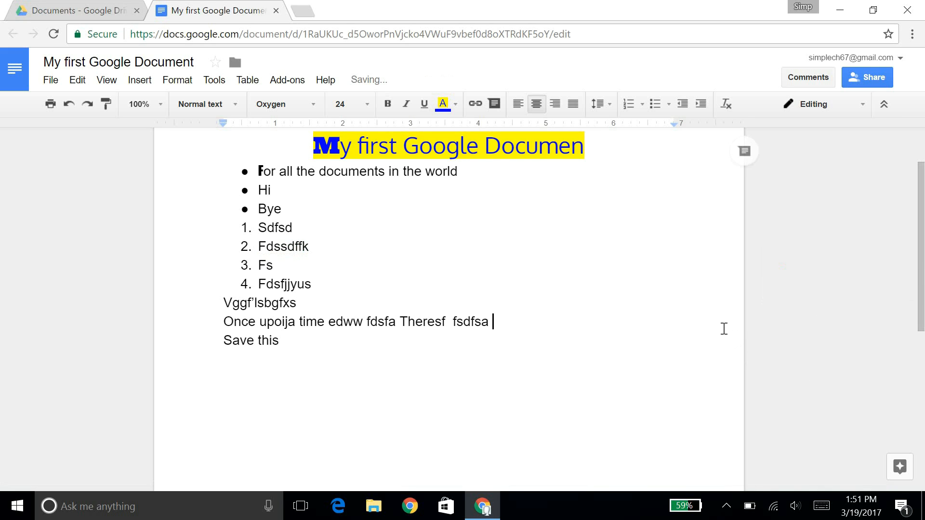
Step: Replace the misspelled second numbered item with the spelling suggestion "Sdfsdf"
{"action": "left_click", "coordinate": [234, 337]}
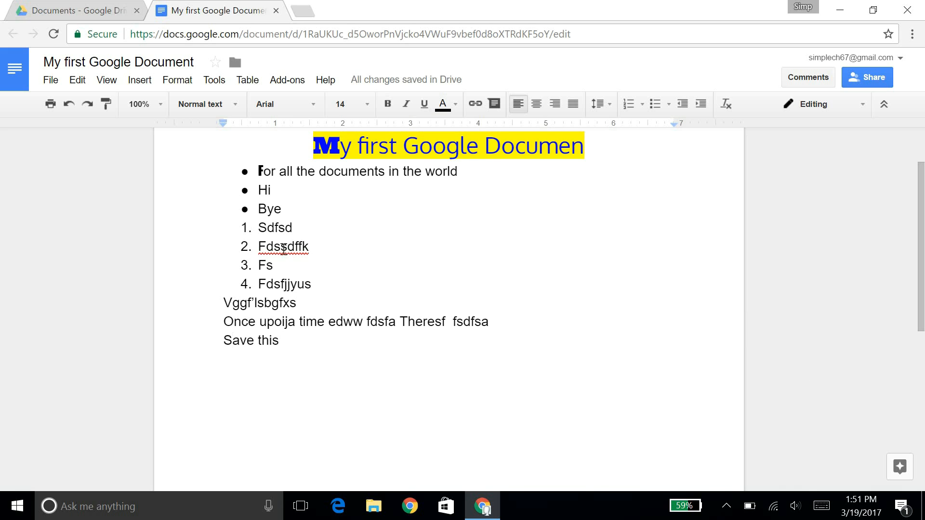
{"action": "right_click", "coordinate": [282, 247]}
{"action": "left_click", "coordinate": [303, 124]}
{"action": "left_click_drag", "start_coordinate": [360, 215], "coordinate": [370, 215]}
{"action": "left_click", "coordinate": [370, 208]}
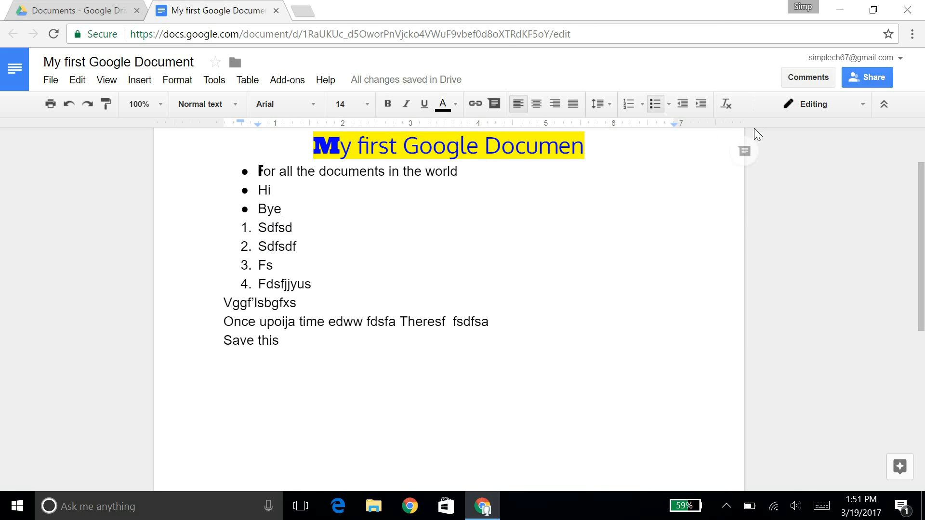
Step: Select the whole title line and attach the comment "good title" to it
{"action": "scroll", "coordinate": [423, 264], "scroll_direction": "up", "scroll_amount": 2}
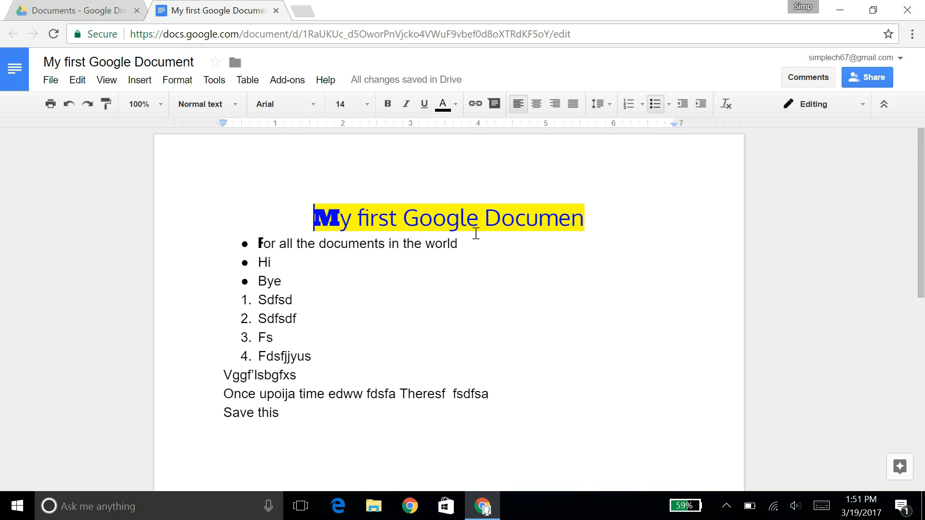
{"action": "triple_click", "coordinate": [416, 223]}
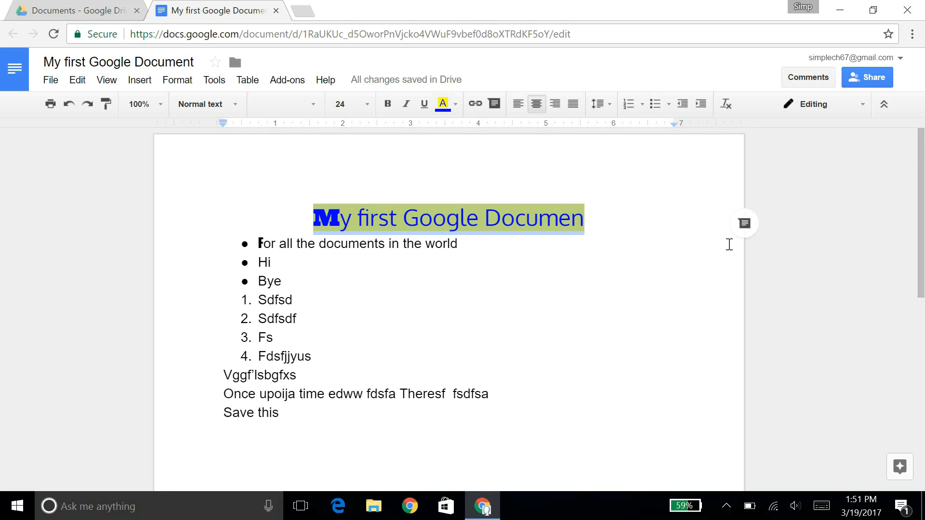
{"action": "left_click", "coordinate": [744, 223]}
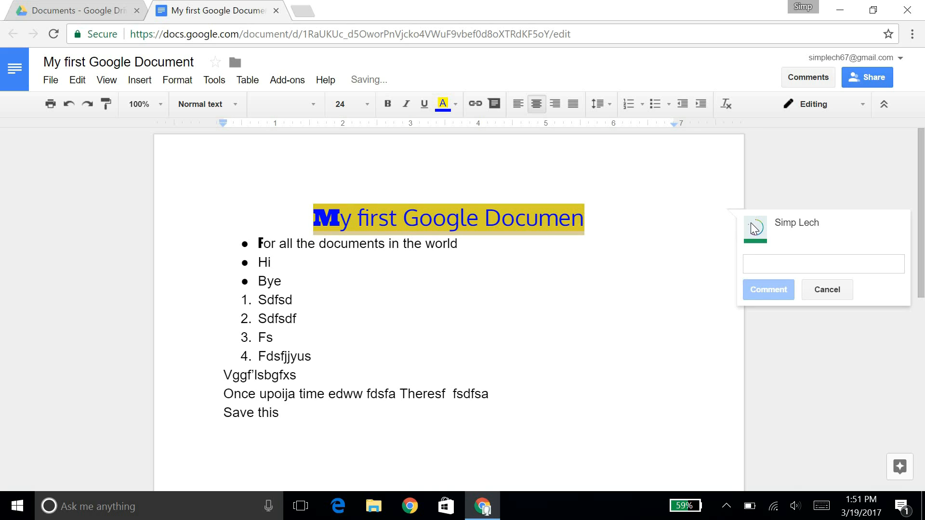
{"action": "type", "text": "good title"}
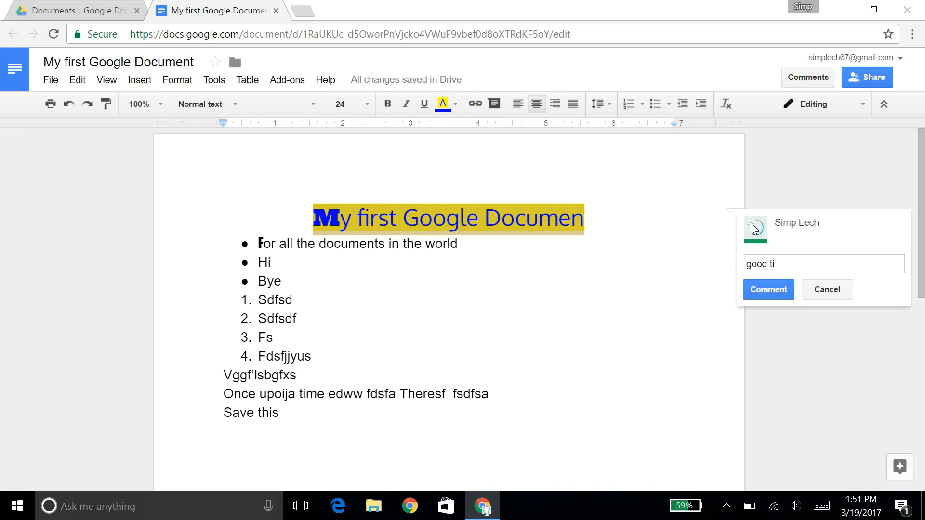
{"action": "left_click", "coordinate": [765, 285]}
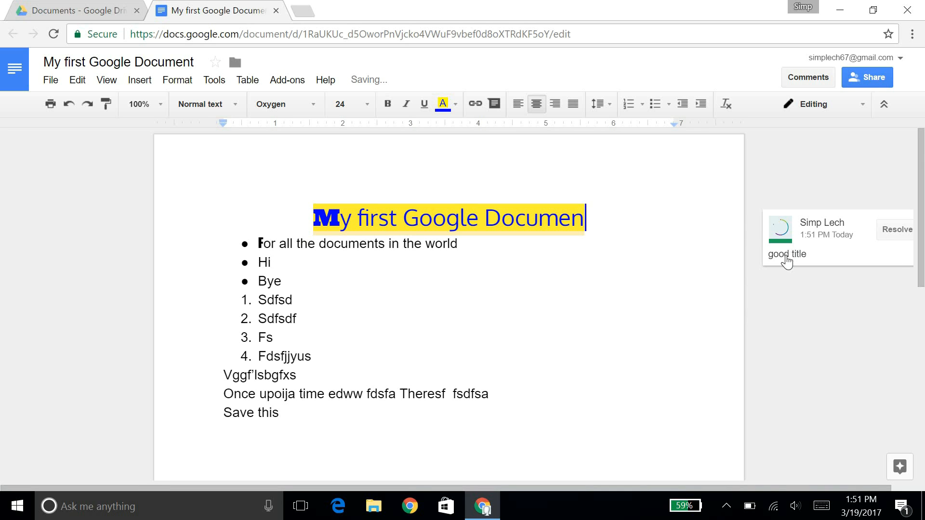
Step: Reply "thank you" to the "good title" comment
{"action": "left_click", "coordinate": [788, 259]}
{"action": "type", "text": "tha"}
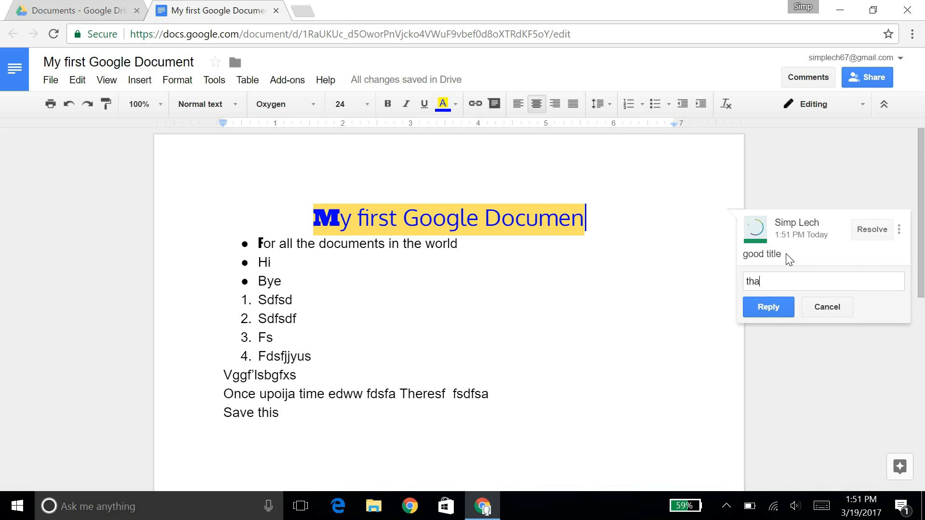
{"action": "type", "text": "nk you"}
{"action": "key", "text": "Return"}
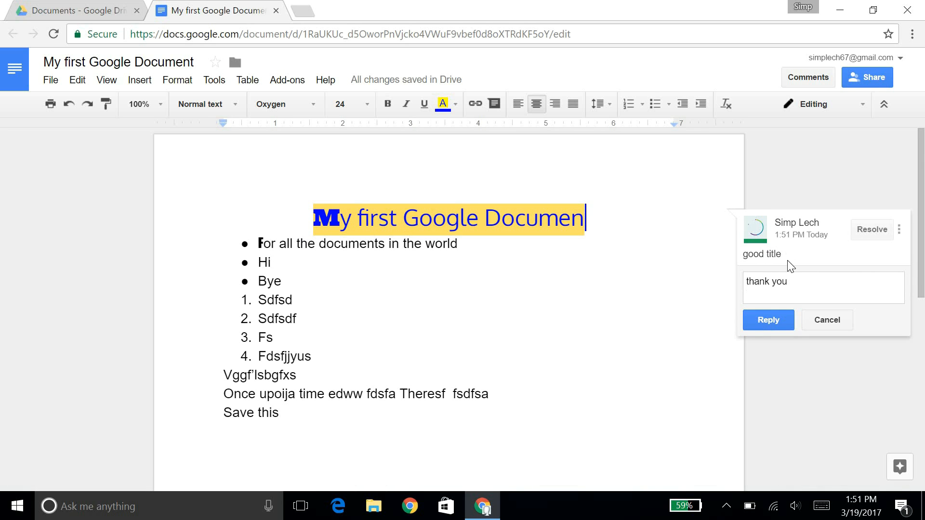
{"action": "left_click", "coordinate": [759, 322]}
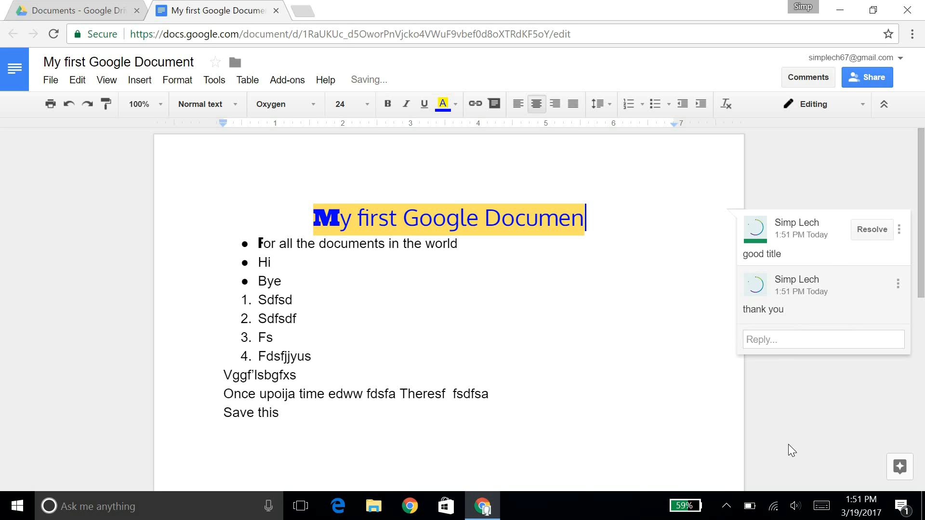
Step: Resolve the title's comment thread, and review the document's comment history before closing it
{"action": "left_click", "coordinate": [783, 403]}
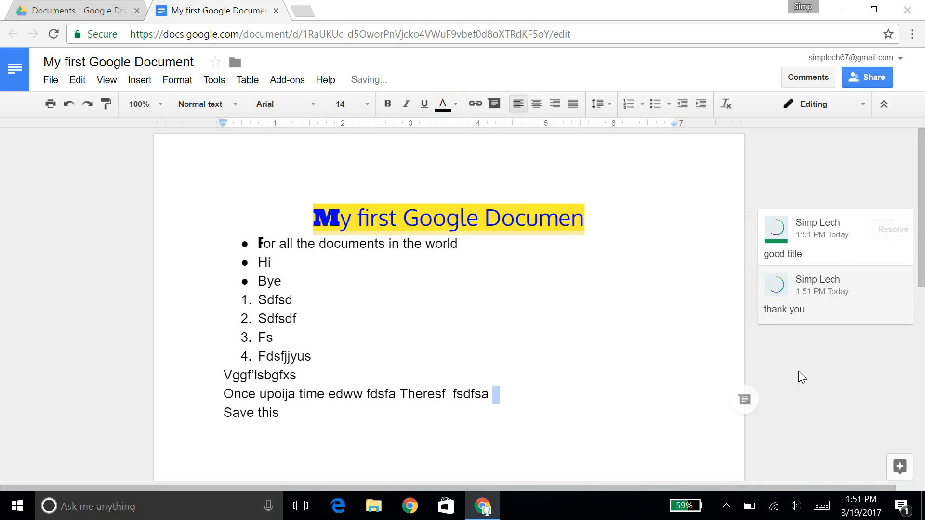
{"action": "left_click", "coordinate": [897, 230]}
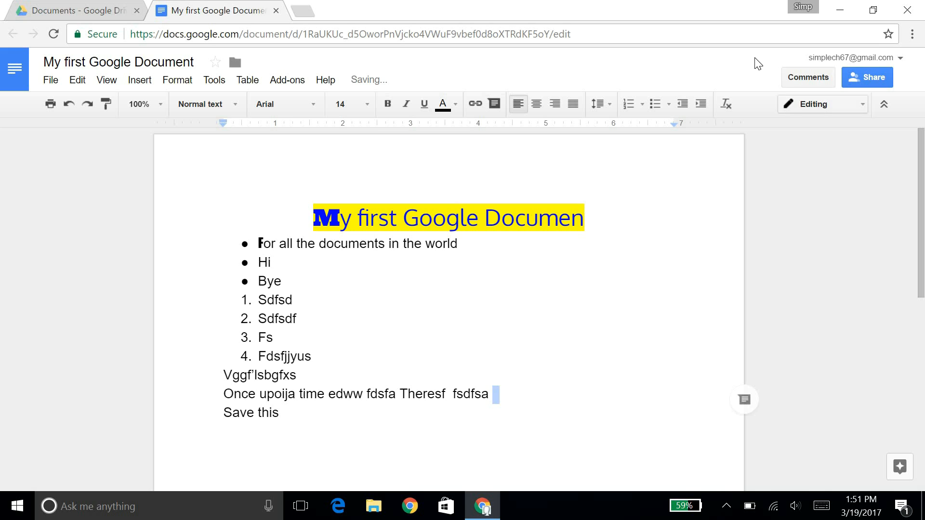
{"action": "left_click", "coordinate": [790, 79]}
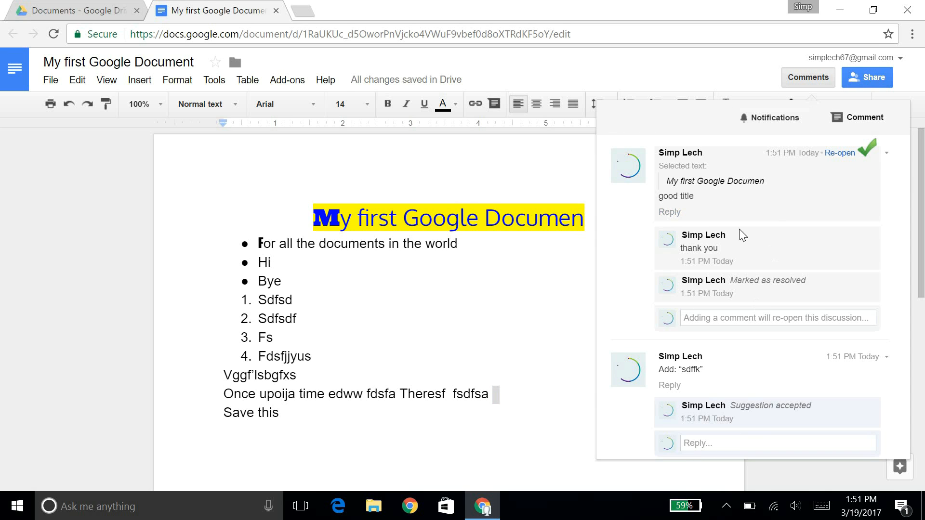
{"action": "left_click", "coordinate": [491, 330]}
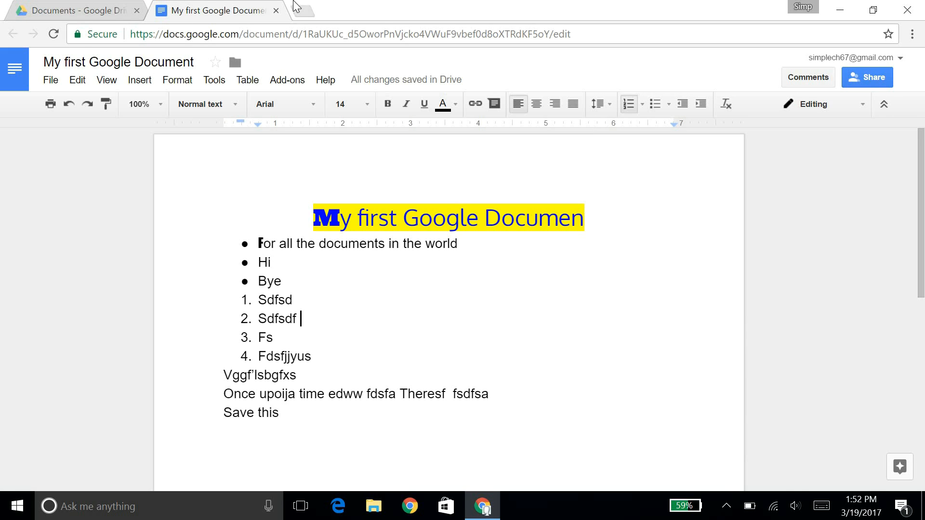
Step: Close the document and create a new blank Google Sheets spreadsheet in the Documents folder
{"action": "left_click", "coordinate": [276, 10]}
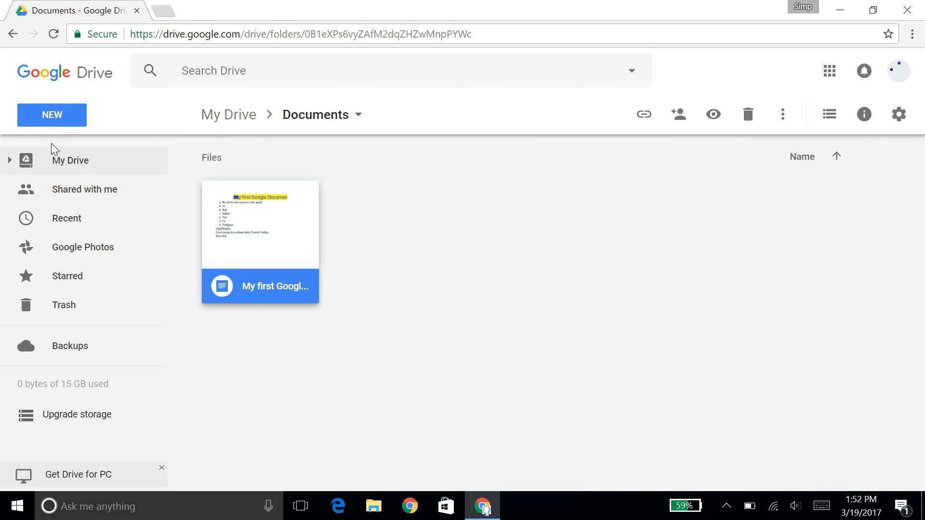
{"action": "left_click", "coordinate": [49, 115]}
{"action": "left_click", "coordinate": [127, 265]}
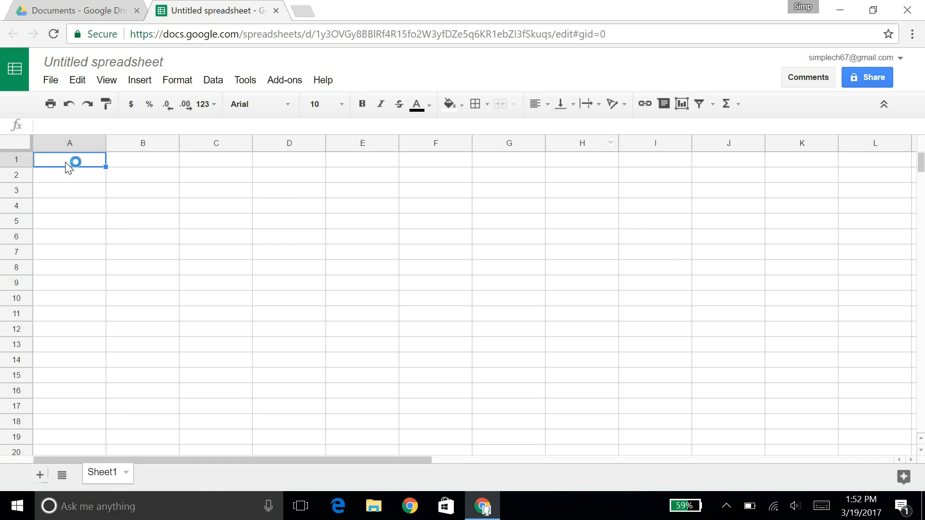
Step: Enter 5 in cell A1 formatted as currency, and 10 in cell A2
{"action": "type", "text": "5"}
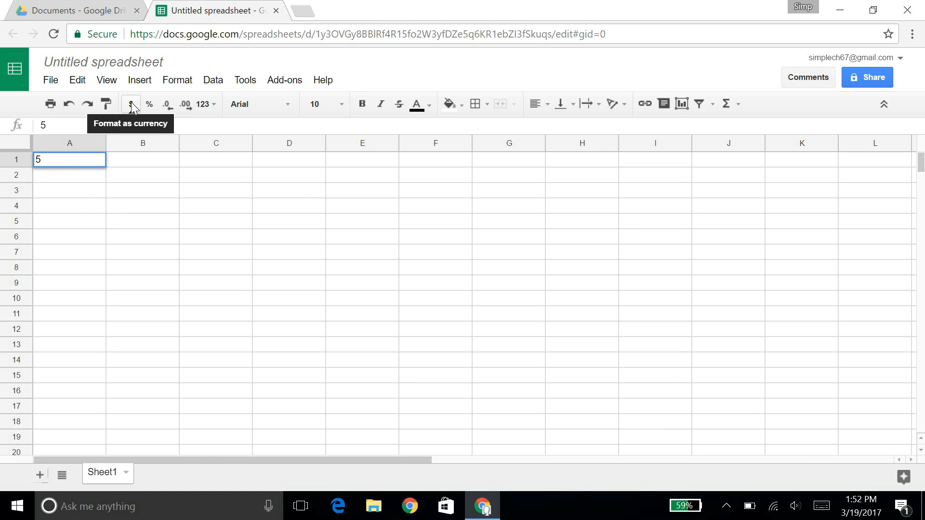
{"action": "left_click", "coordinate": [131, 105]}
{"action": "left_click", "coordinate": [83, 180]}
{"action": "type", "text": "10"}
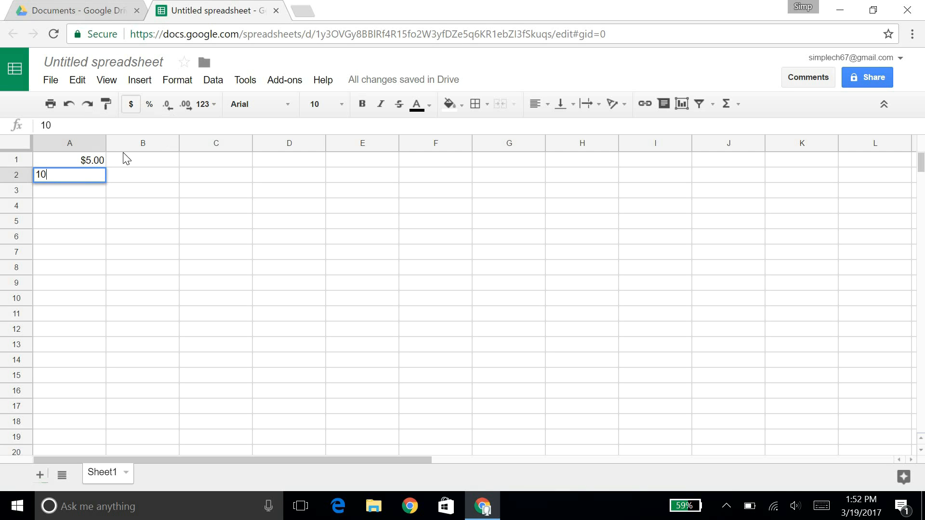
Step: Enter 50 in cell B2 and 20 in cell B1, trying percent on B1 before formatting both as currency
{"action": "left_click", "coordinate": [129, 172]}
{"action": "type", "text": "5"}
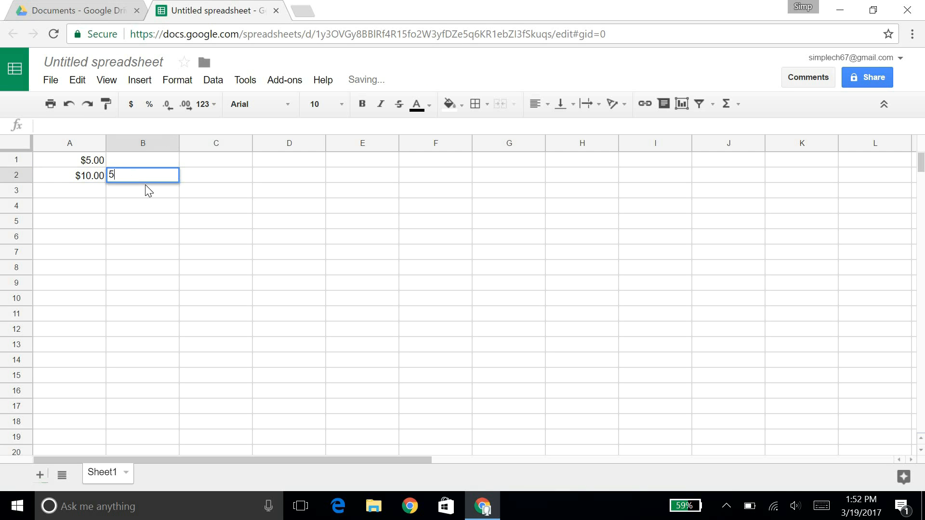
{"action": "type", "text": "0"}
{"action": "left_click", "coordinate": [130, 104]}
{"action": "left_click", "coordinate": [143, 163]}
{"action": "type", "text": "20"}
{"action": "left_click", "coordinate": [148, 105]}
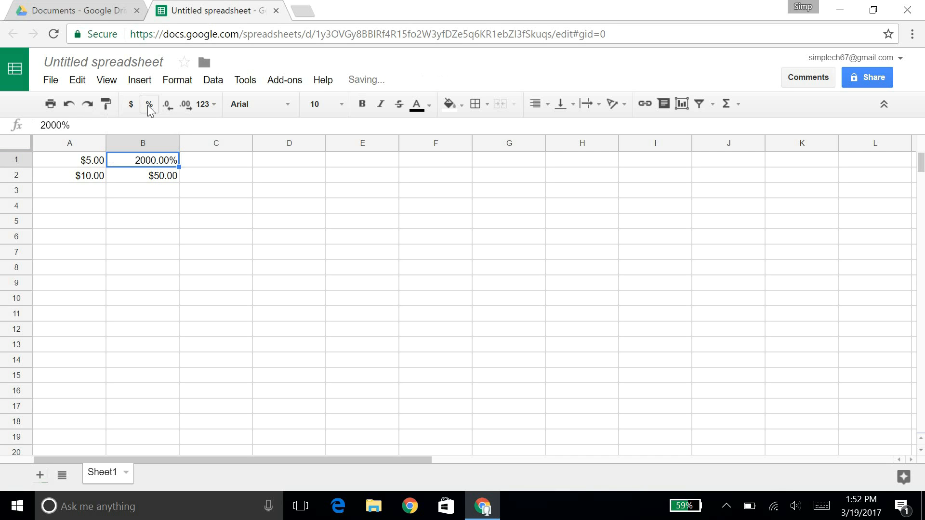
{"action": "left_click", "coordinate": [131, 104]}
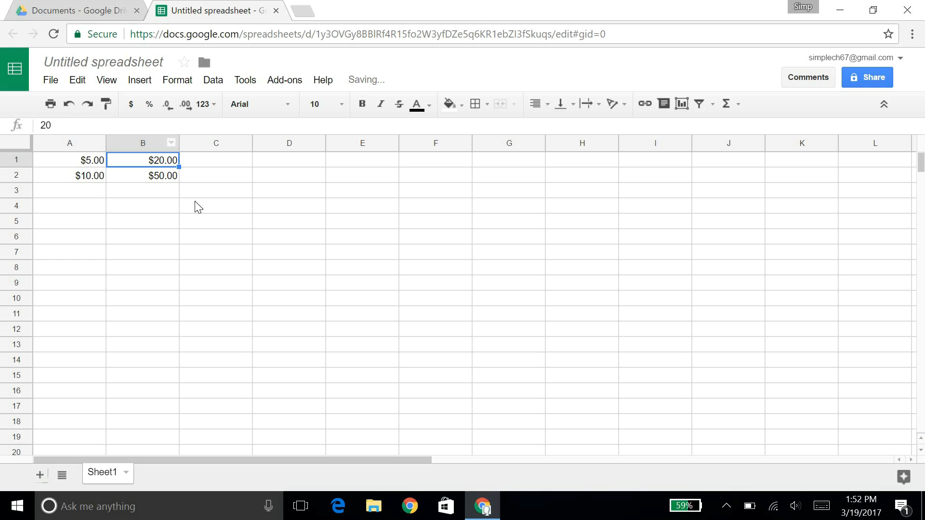
Step: Move the contents of cell B2 to cell A1, overwriting the value there
{"action": "left_click", "coordinate": [197, 207]}
{"action": "left_click", "coordinate": [142, 176]}
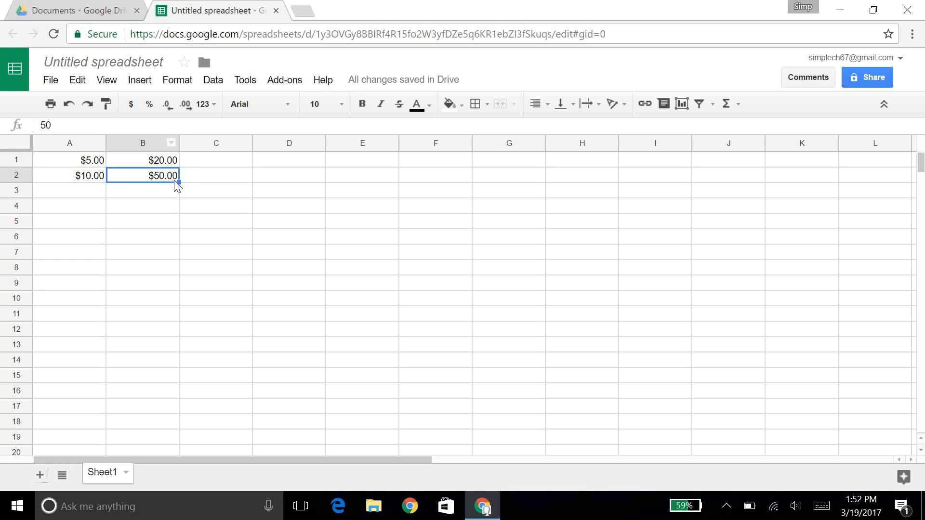
{"action": "left_click_drag", "start_coordinate": [79, 164], "coordinate": [80, 163]}
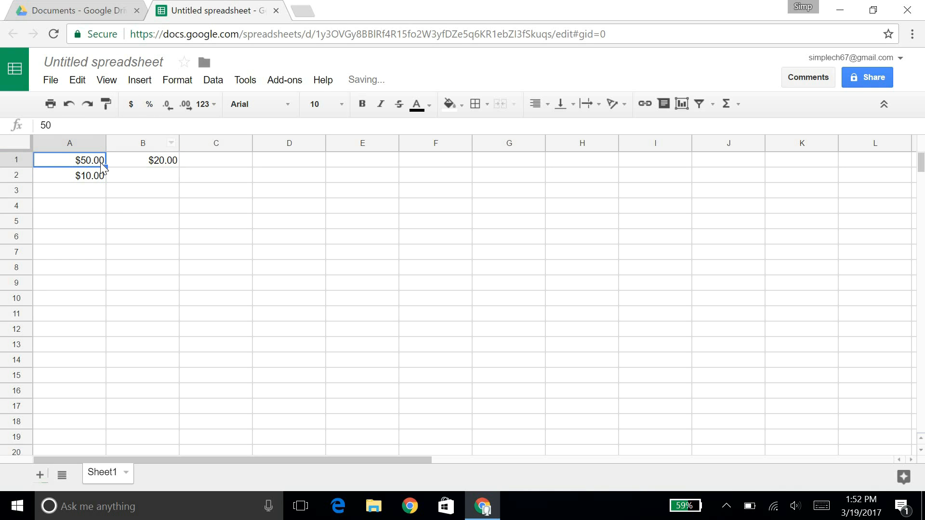
Step: Undo the move of cell B2's contents into cell A1
{"action": "left_click", "coordinate": [116, 178], "text": "shift"}
{"action": "left_click", "coordinate": [129, 223]}
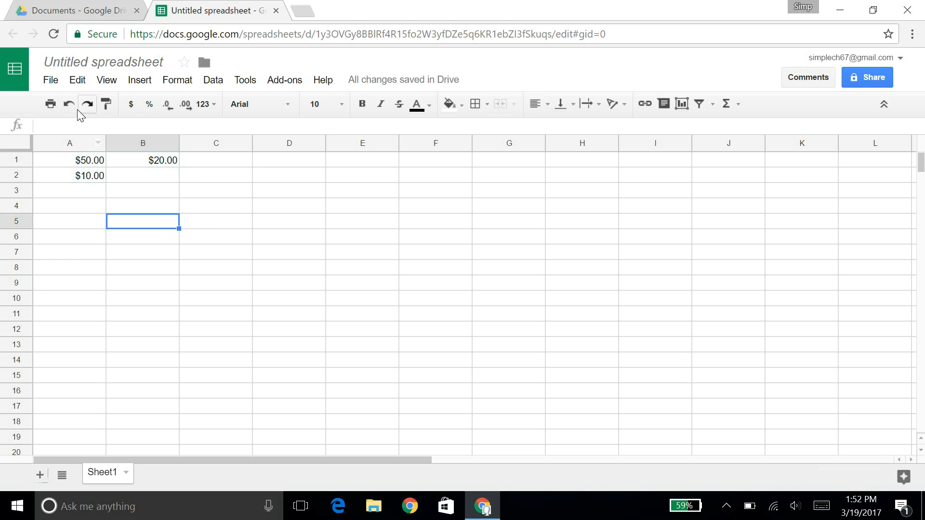
{"action": "left_click", "coordinate": [69, 104]}
{"action": "left_click", "coordinate": [130, 242]}
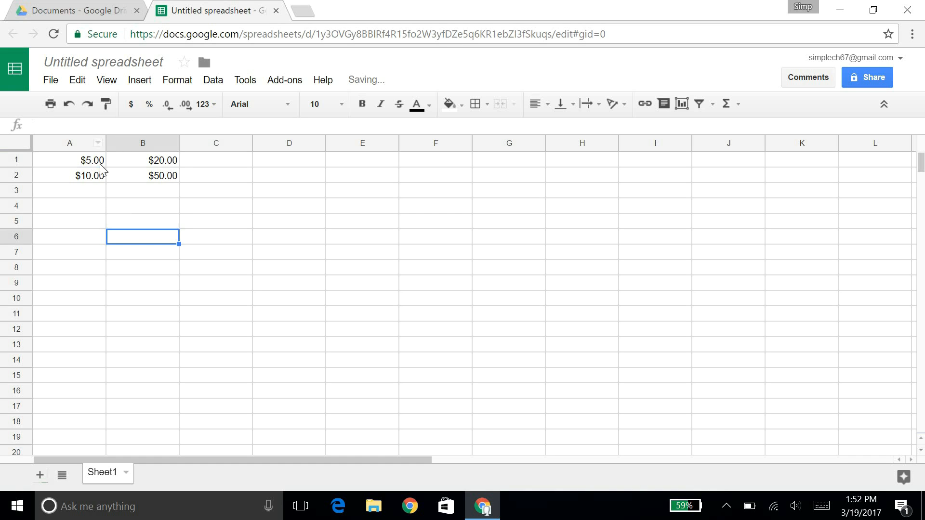
Step: Insert a SUM of the range A1:B2 in cell A3
{"action": "left_click_drag", "start_coordinate": [94, 162], "coordinate": [147, 178]}
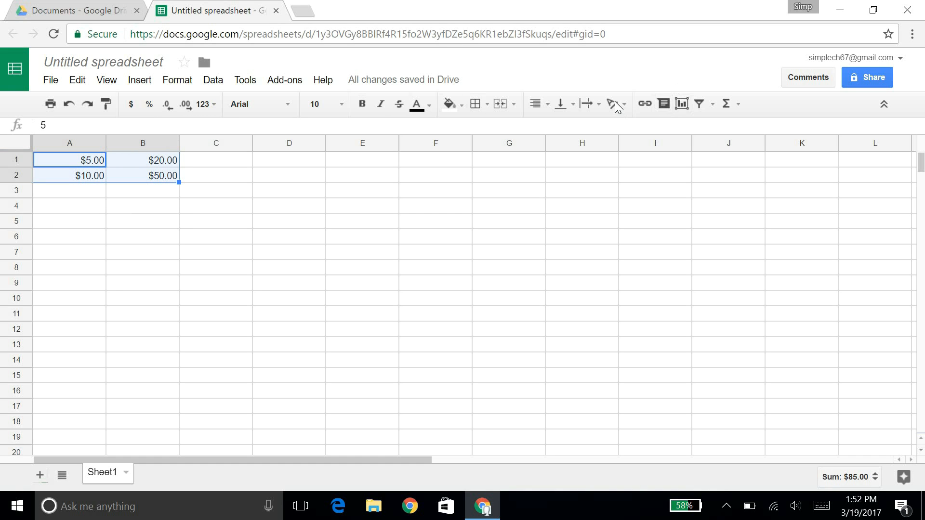
{"action": "left_click", "coordinate": [722, 105]}
{"action": "left_click", "coordinate": [733, 129]}
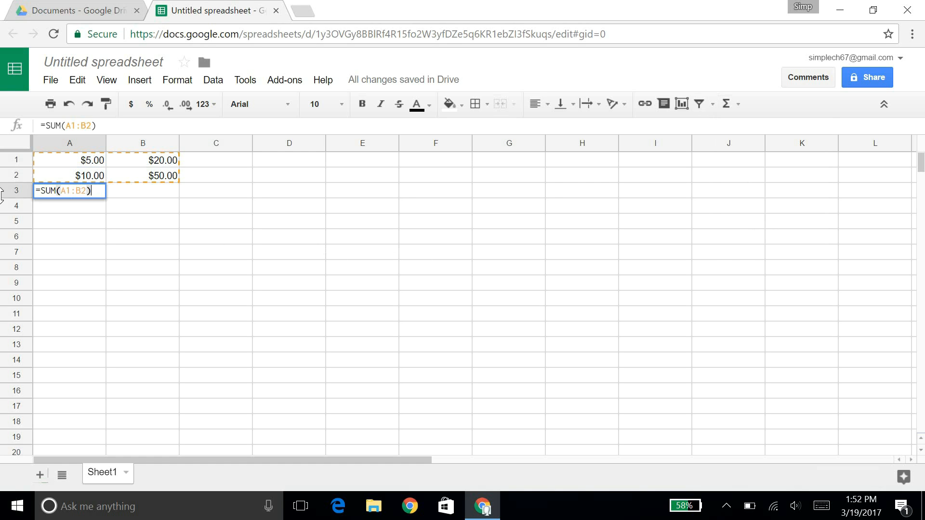
{"action": "left_click", "coordinate": [285, 237]}
Step: Replace the formula in cell A3 with the average of the range A1:B2
{"action": "left_click", "coordinate": [97, 193]}
{"action": "left_click_drag", "start_coordinate": [80, 160], "coordinate": [217, 178]}
{"action": "left_click", "coordinate": [726, 104]}
{"action": "left_click", "coordinate": [747, 146]}
{"action": "left_click", "coordinate": [416, 255]}
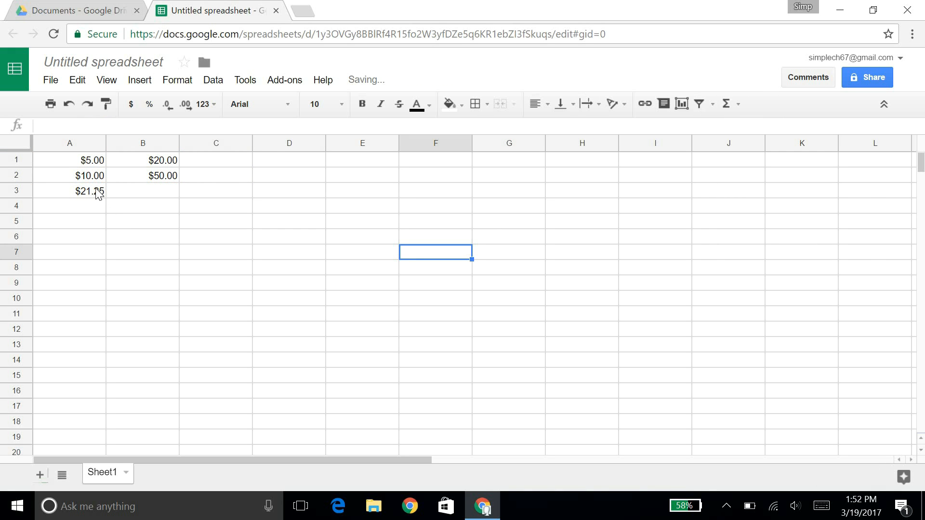
Step: Insert the recommended pie chart of A1:A2 from the selected range A1:B2
{"action": "left_click_drag", "start_coordinate": [98, 166], "coordinate": [154, 177]}
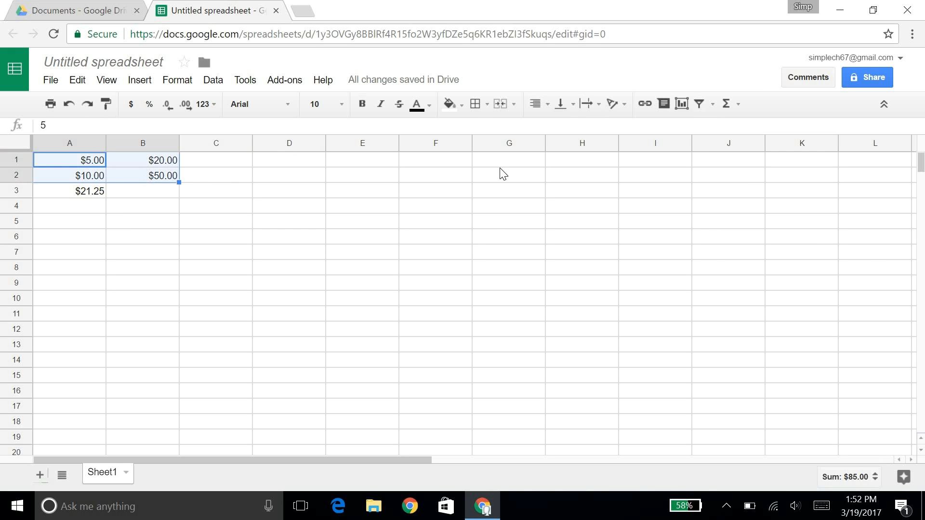
{"action": "left_click", "coordinate": [670, 109]}
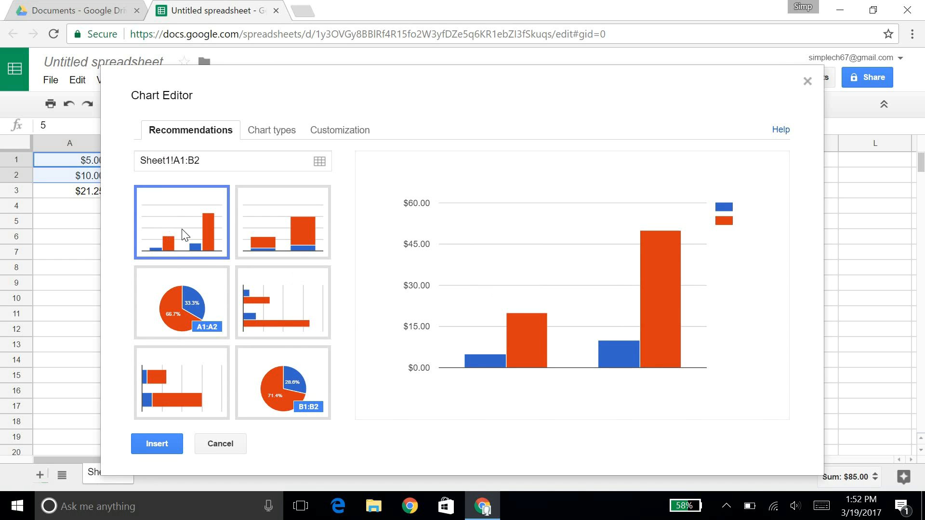
{"action": "left_click", "coordinate": [216, 306]}
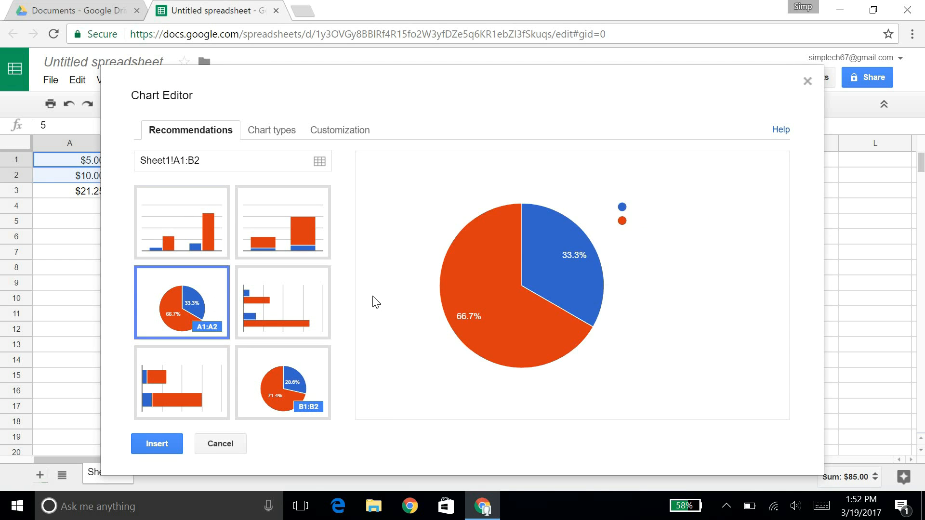
{"action": "left_click", "coordinate": [151, 446]}
Step: Move the pie chart beside the data and shrink it to span about columns C to F and rows 2 to 8
{"action": "left_click_drag", "start_coordinate": [356, 269], "coordinate": [520, 281]}
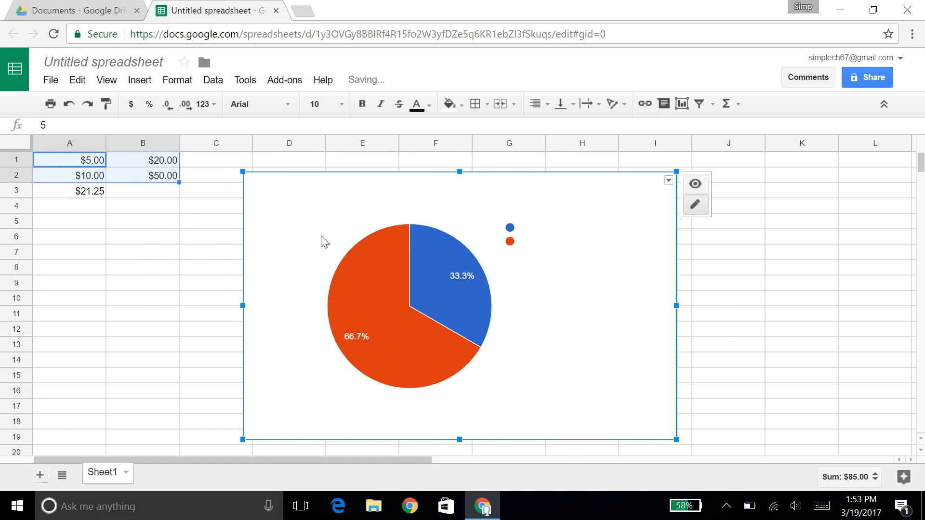
{"action": "left_click_drag", "start_coordinate": [677, 439], "coordinate": [385, 240]}
{"action": "left_click_drag", "start_coordinate": [408, 246], "coordinate": [408, 249]}
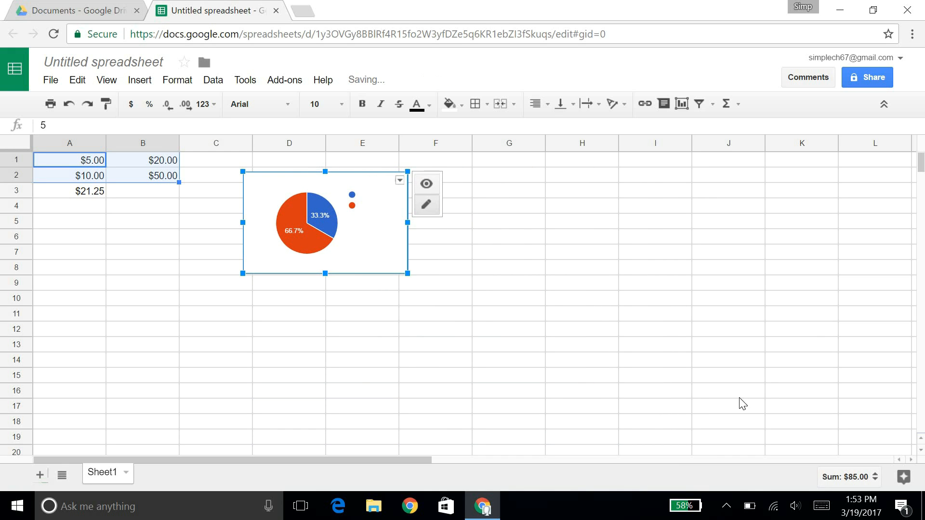
Step: Delete the pie chart from the sheet
{"action": "left_click", "coordinate": [740, 395]}
{"action": "left_click", "coordinate": [285, 203]}
{"action": "key", "text": "Delete"}
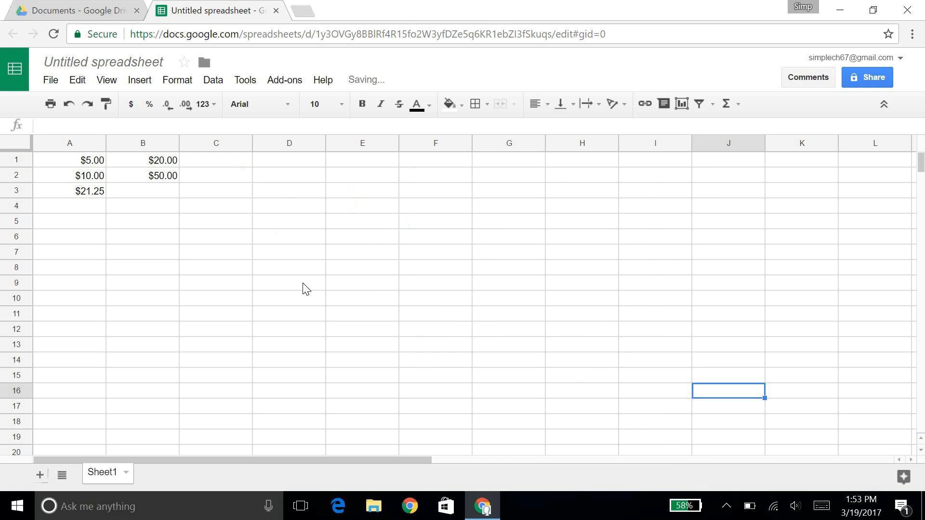
{"action": "left_click", "coordinate": [267, 104]}
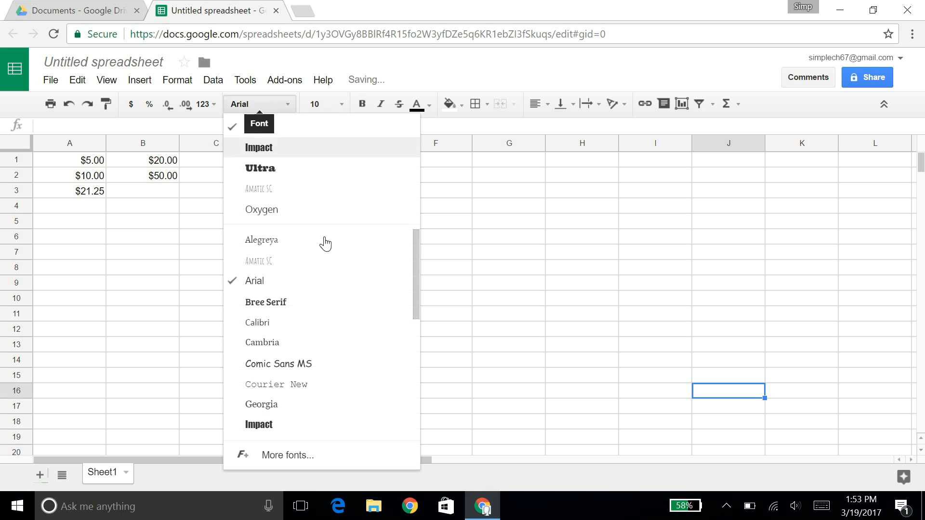
{"action": "left_click", "coordinate": [322, 104]}
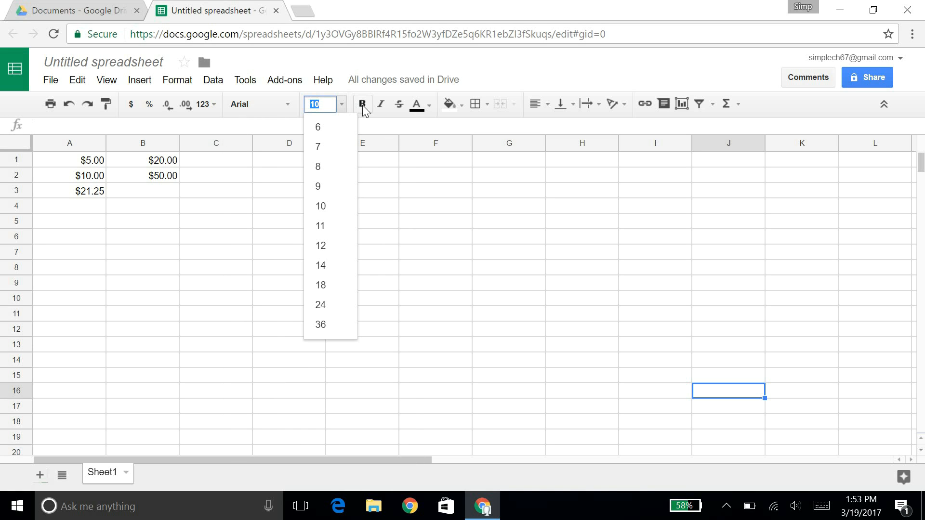
Step: Enter "Profit" in cell E3 and format the text with strikethrough
{"action": "left_click", "coordinate": [397, 194]}
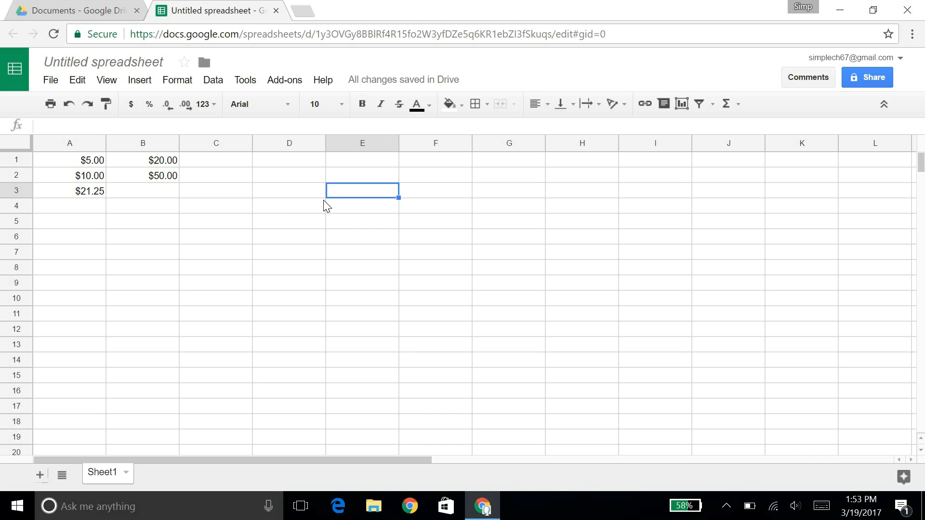
{"action": "type", "text": "S"}
{"action": "type", "text": "rofit"}
{"action": "left_click_drag", "start_coordinate": [358, 195], "coordinate": [320, 192]}
{"action": "left_click", "coordinate": [399, 105]}
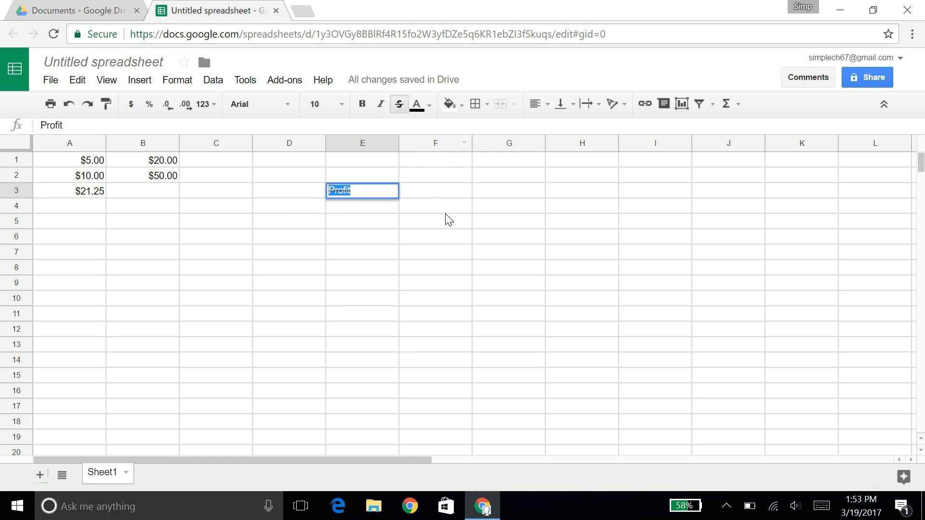
{"action": "left_click", "coordinate": [443, 211]}
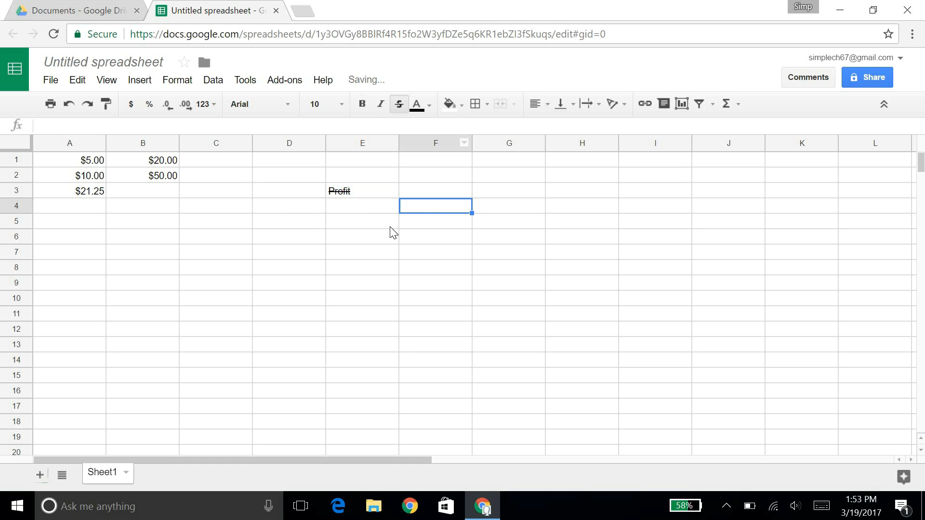
Step: Apply all borders to cell F4 and to the neighbouring cell E4
{"action": "left_click", "coordinate": [480, 103]}
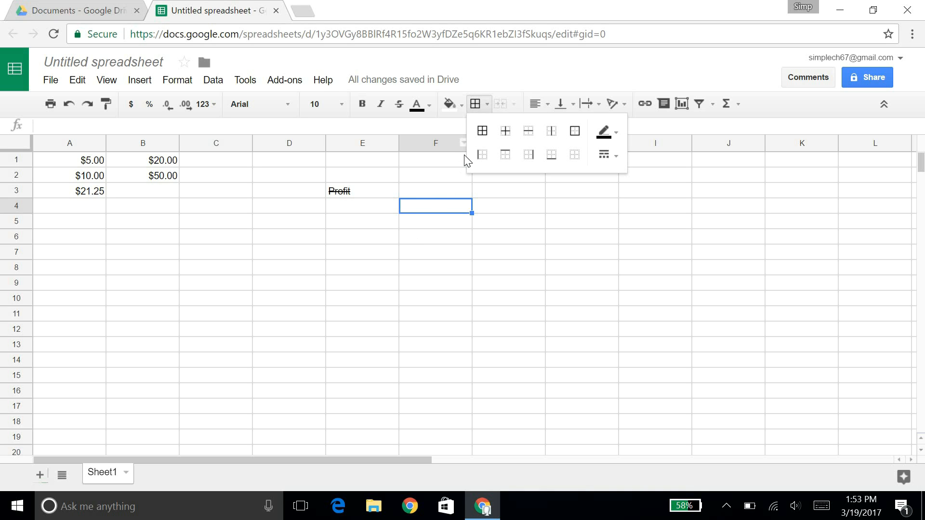
{"action": "left_click", "coordinate": [481, 135]}
{"action": "left_click", "coordinate": [421, 270]}
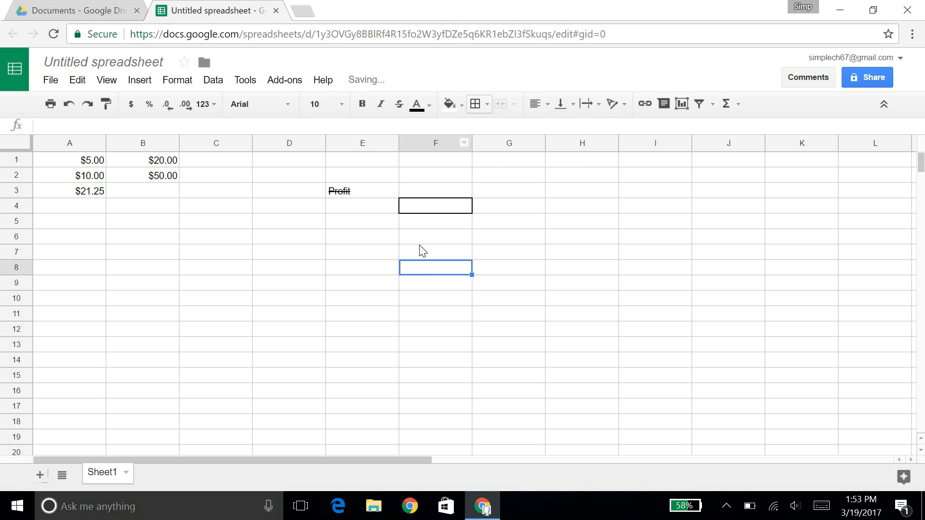
{"action": "left_click", "coordinate": [360, 207]}
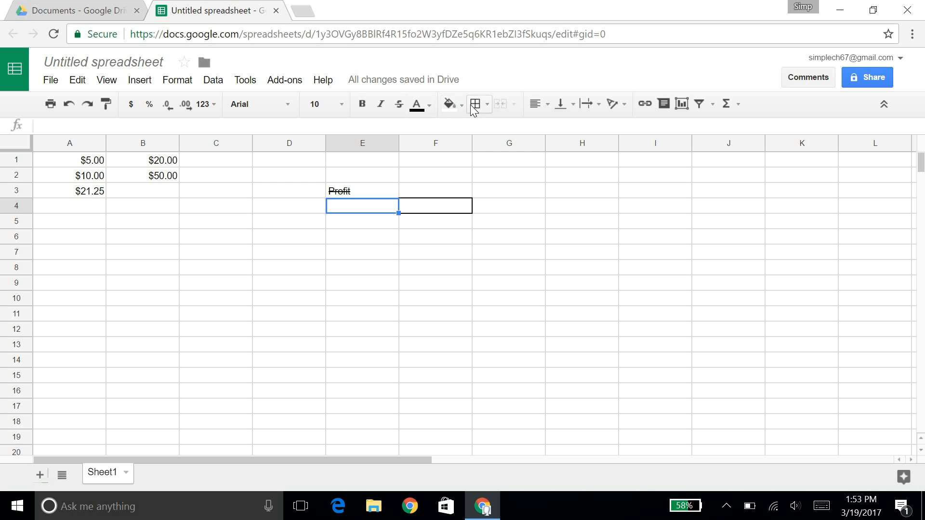
{"action": "left_click", "coordinate": [474, 107]}
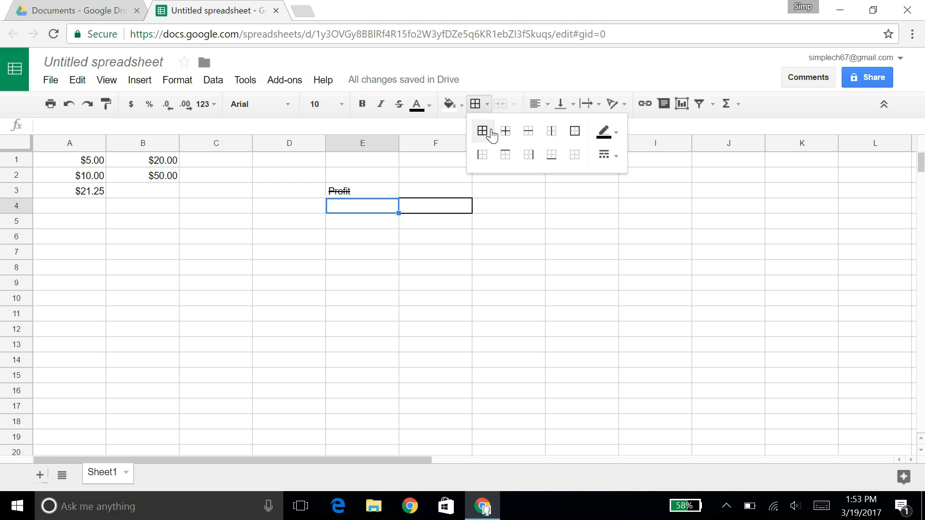
{"action": "left_click", "coordinate": [491, 134]}
{"action": "left_click", "coordinate": [510, 299]}
Step: Apply all borders to every cell in the range E1:J23
{"action": "left_click_drag", "start_coordinate": [361, 159], "coordinate": [716, 410]}
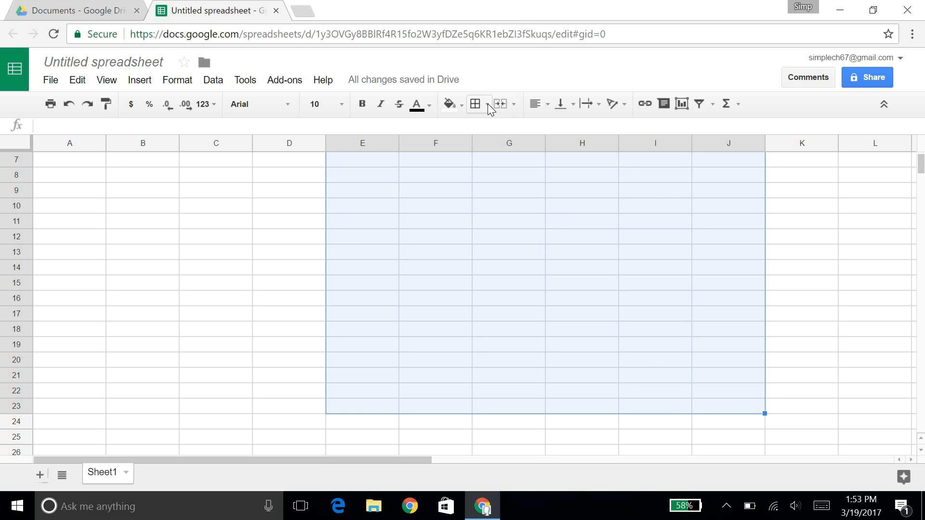
{"action": "left_click", "coordinate": [477, 104]}
{"action": "left_click", "coordinate": [487, 133]}
{"action": "left_click", "coordinate": [433, 377]}
{"action": "scroll", "coordinate": [394, 353], "scroll_direction": "up", "scroll_amount": 2}
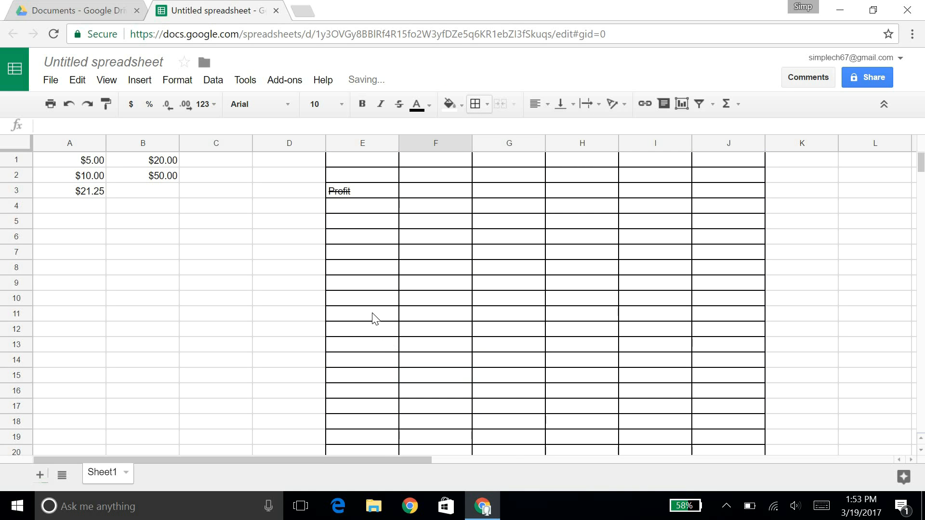
{"action": "left_click_drag", "start_coordinate": [382, 330], "coordinate": [371, 313]}
{"action": "right_click", "coordinate": [371, 313]}
{"action": "left_click", "coordinate": [284, 210]}
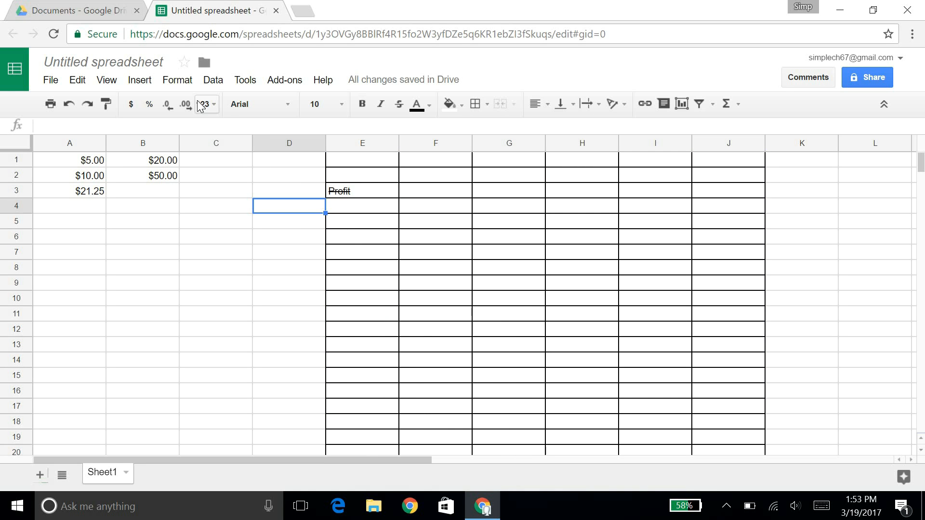
Step: Remove both decimal places from the currency value in cell A1
{"action": "left_click", "coordinate": [89, 161]}
{"action": "left_click", "coordinate": [166, 106]}
{"action": "left_click", "coordinate": [166, 106]}
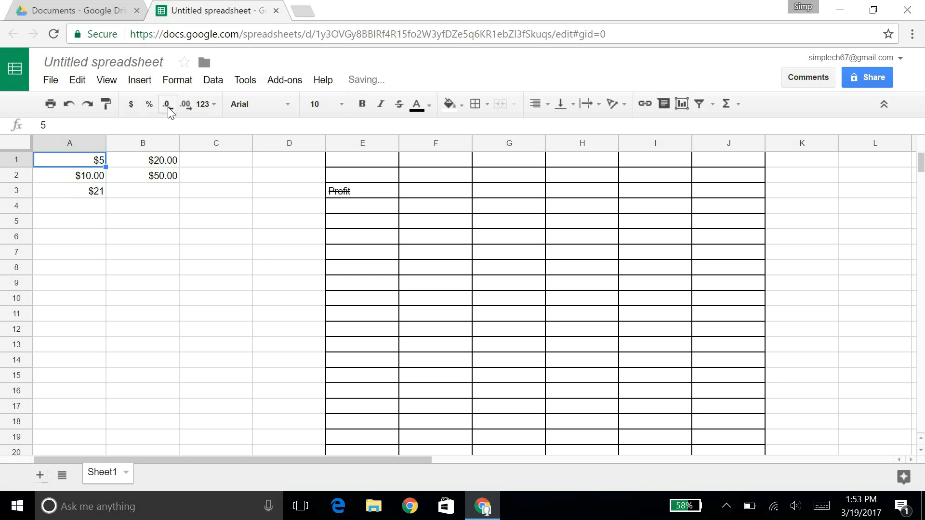
Step: Increase the number of decimal places shown in cell A1 to at least eleven
{"action": "left_click", "coordinate": [182, 108]}
{"action": "left_click", "coordinate": [183, 108]}
{"action": "left_click", "coordinate": [182, 108]}
{"action": "left_click", "coordinate": [182, 108]}
{"action": "left_click", "coordinate": [183, 108]}
{"action": "left_click", "coordinate": [181, 108]}
{"action": "left_click", "coordinate": [182, 108]}
{"action": "left_click", "coordinate": [181, 108]}
{"action": "left_click", "coordinate": [182, 109]}
{"action": "left_click", "coordinate": [182, 109]}
{"action": "left_click", "coordinate": [182, 109]}
{"action": "left_click", "coordinate": [182, 108]}
{"action": "left_click", "coordinate": [182, 109]}
{"action": "left_click", "coordinate": [182, 108]}
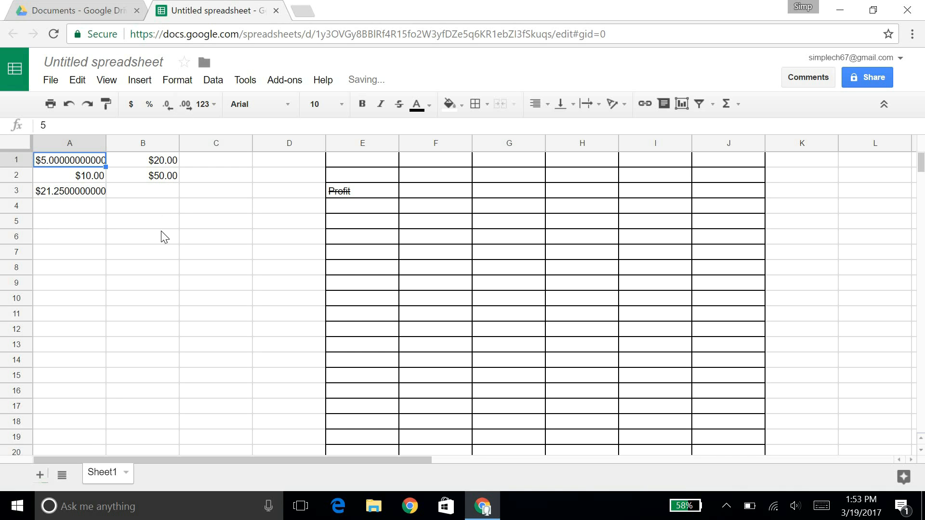
{"action": "left_click", "coordinate": [157, 223]}
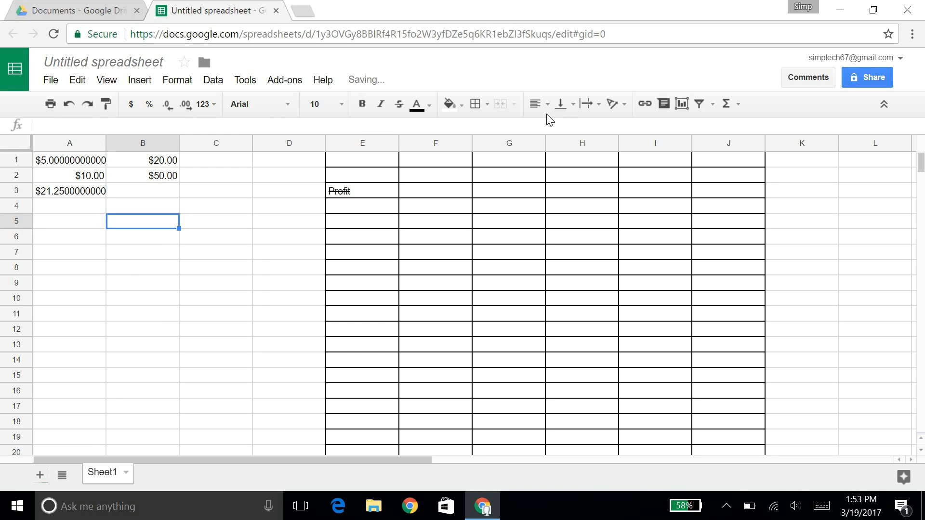
{"action": "left_click", "coordinate": [540, 102]}
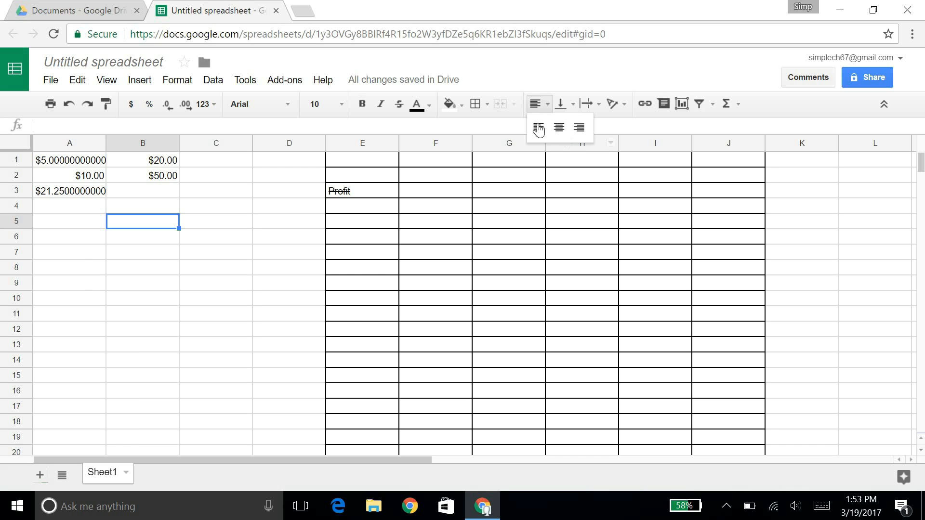
{"action": "left_click", "coordinate": [345, 269]}
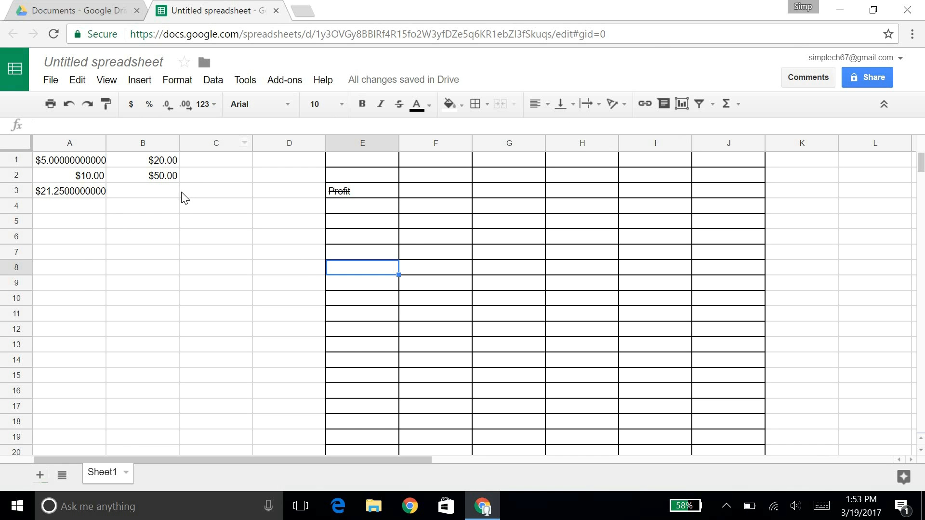
{"action": "left_click", "coordinate": [174, 221]}
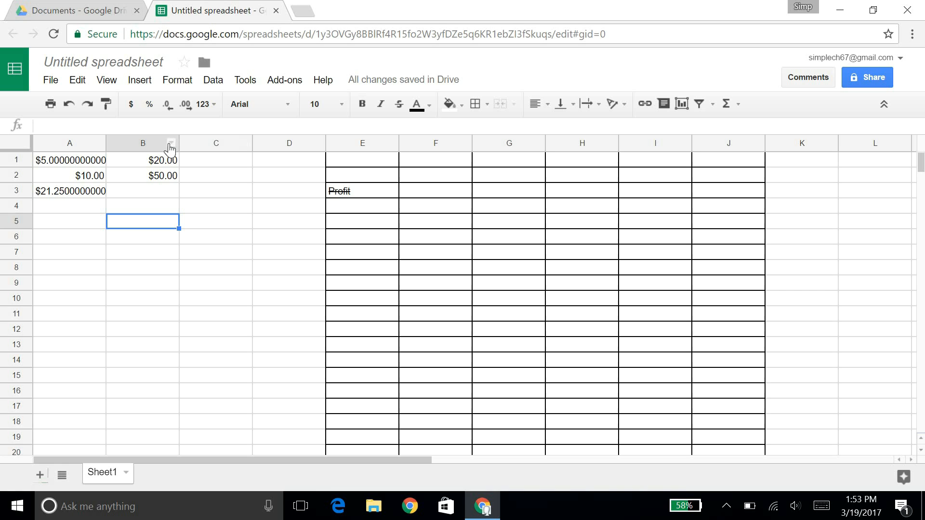
{"action": "left_click", "coordinate": [643, 103]}
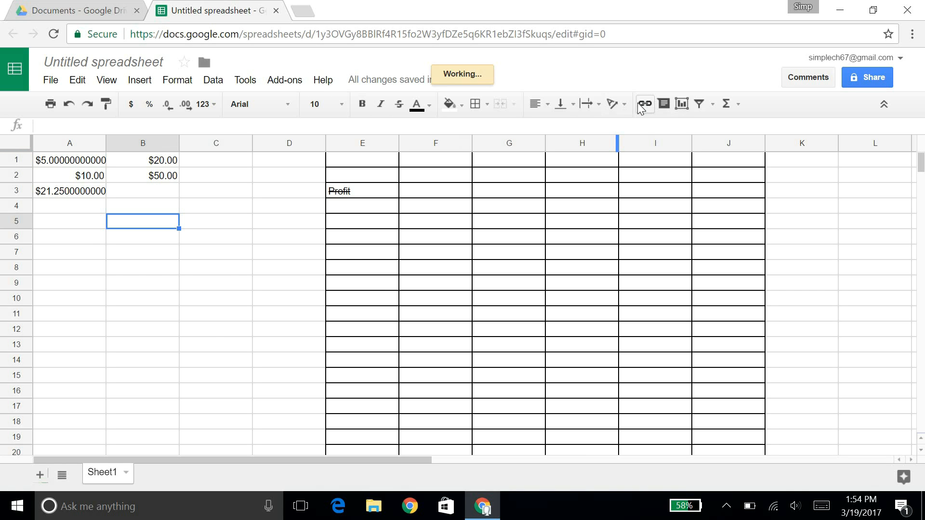
{"action": "left_click", "coordinate": [158, 256]}
{"action": "left_click", "coordinate": [164, 278]}
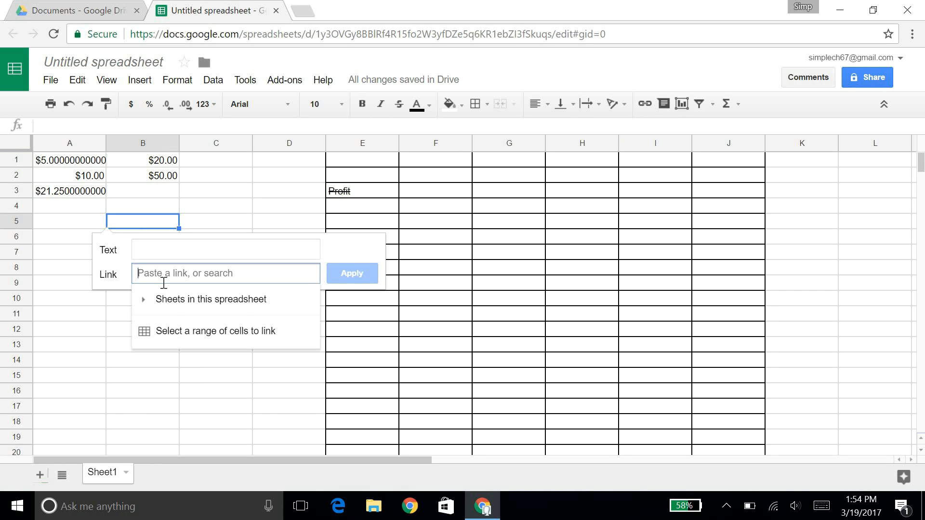
{"action": "type", "text": "google.com"}
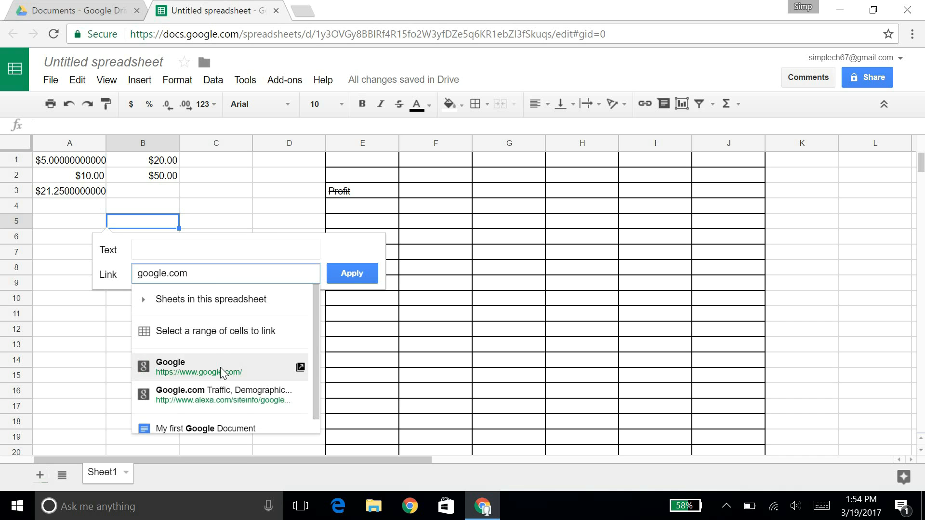
{"action": "left_click", "coordinate": [221, 371]}
{"action": "left_click", "coordinate": [205, 257]}
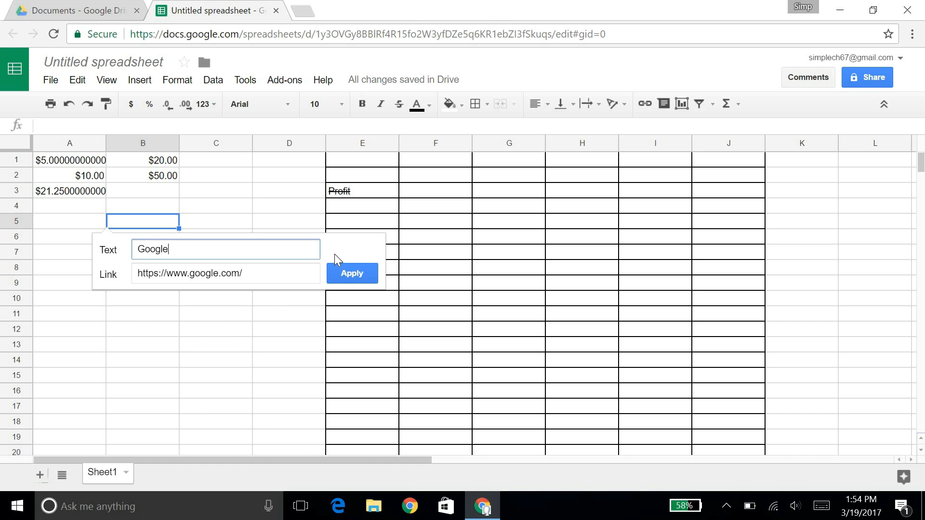
{"action": "left_click", "coordinate": [347, 277]}
{"action": "left_click", "coordinate": [147, 348]}
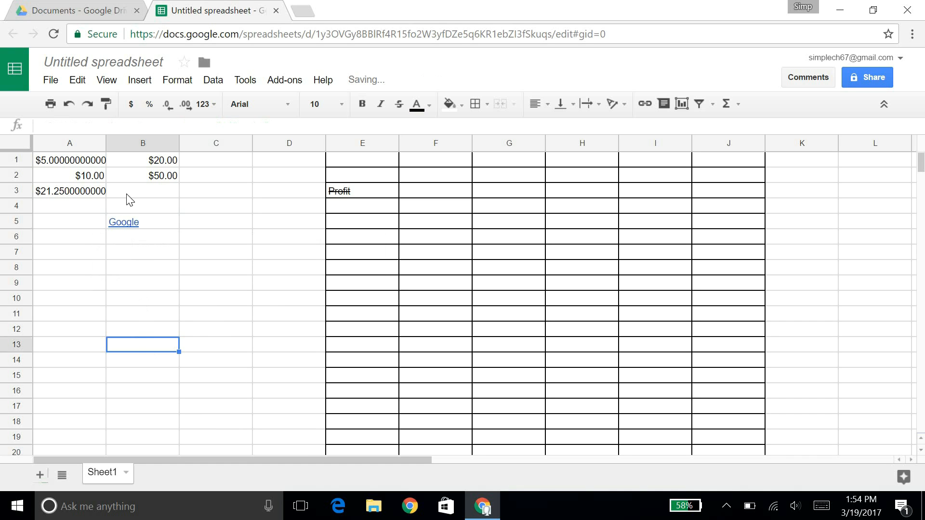
Step: Open the web page linked from the Google text in cell B5
{"action": "left_click", "coordinate": [127, 226]}
{"action": "left_click", "coordinate": [158, 202]}
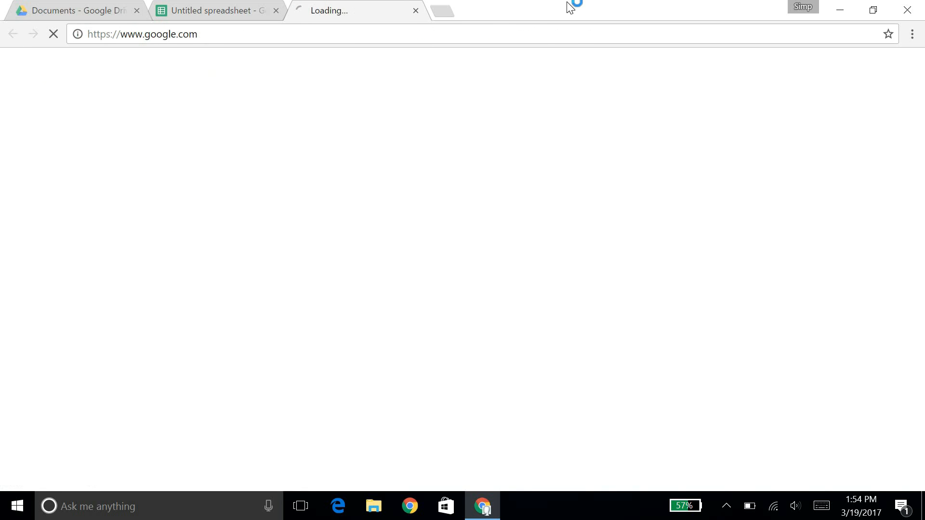
Step: Rename the untitled spreadsheet as "whthjmnhbgfv" and close it to return to the Documents folder in Drive
{"action": "left_click", "coordinate": [415, 10]}
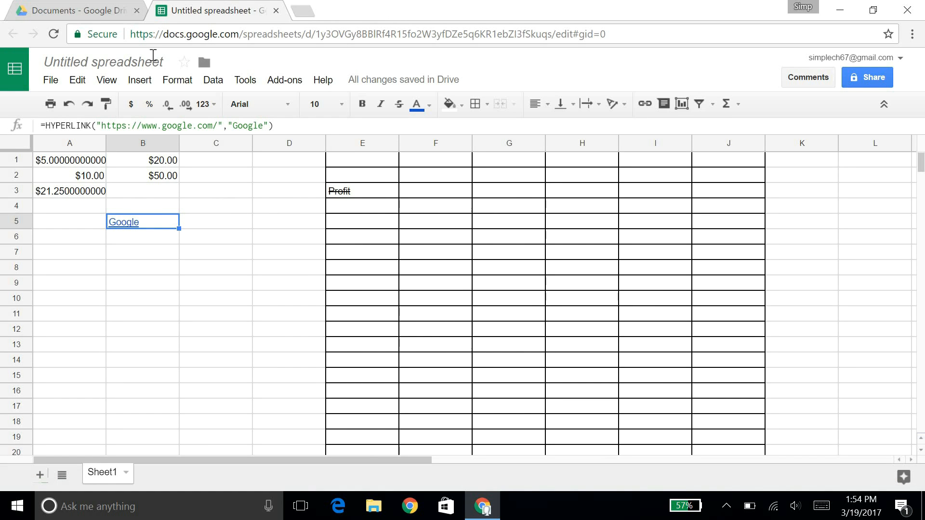
{"action": "left_click", "coordinate": [151, 61]}
{"action": "type", "text": "Whthjmnhbgfv"}
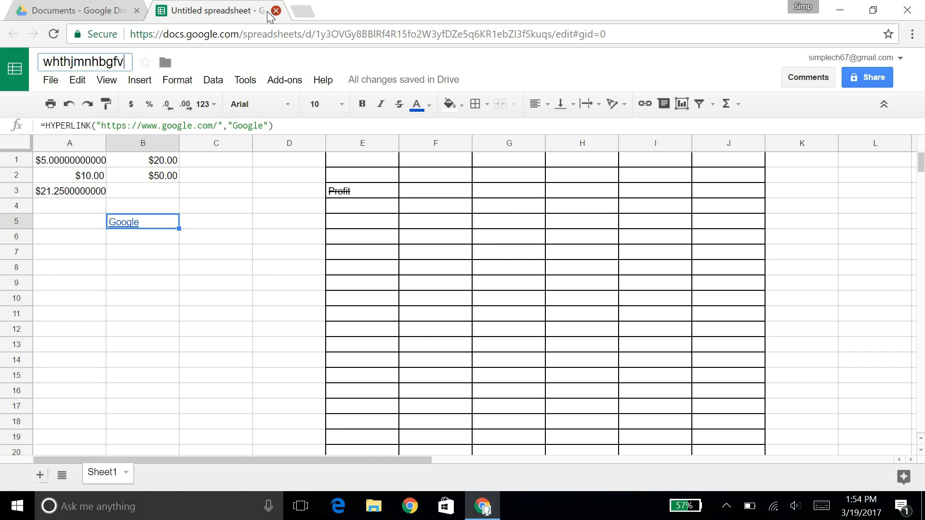
{"action": "left_click", "coordinate": [273, 12]}
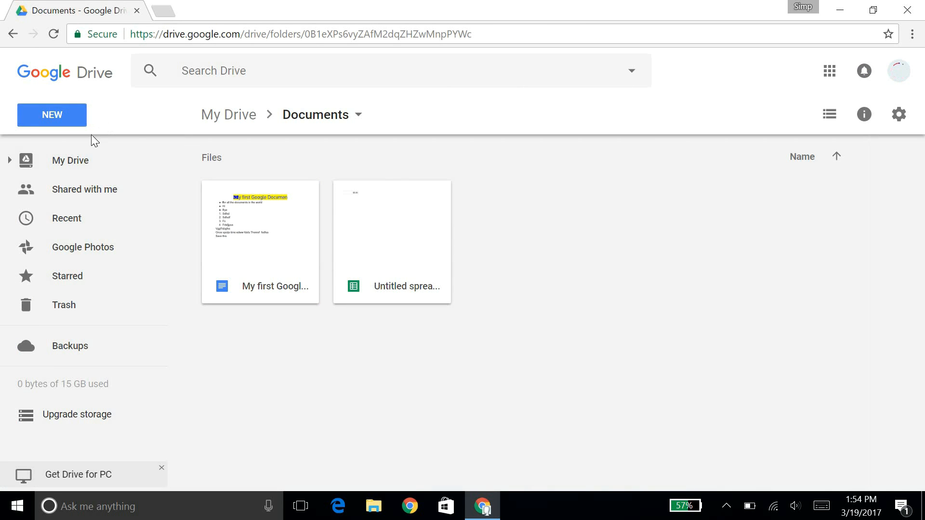
Step: Create a Google Slides presentation in the Documents folder and apply the Geometric theme to it
{"action": "left_click", "coordinate": [69, 114]}
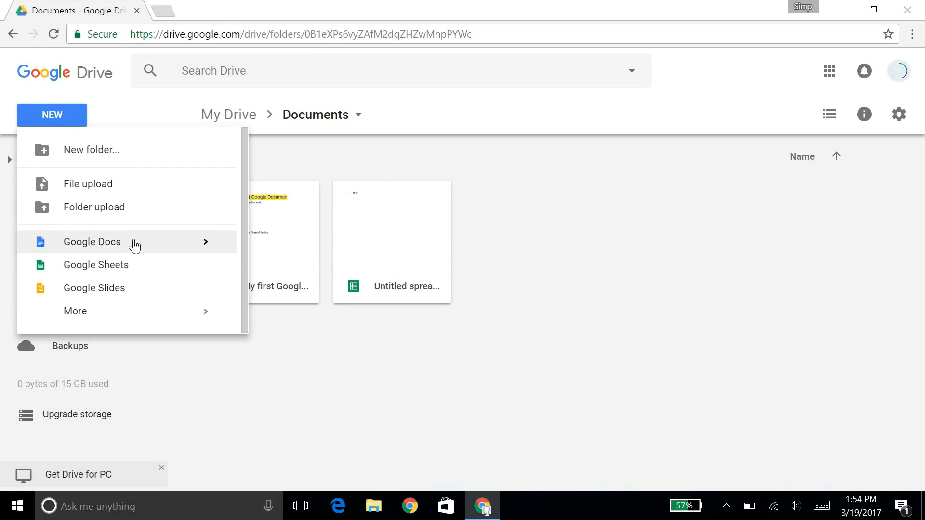
{"action": "left_click", "coordinate": [153, 295]}
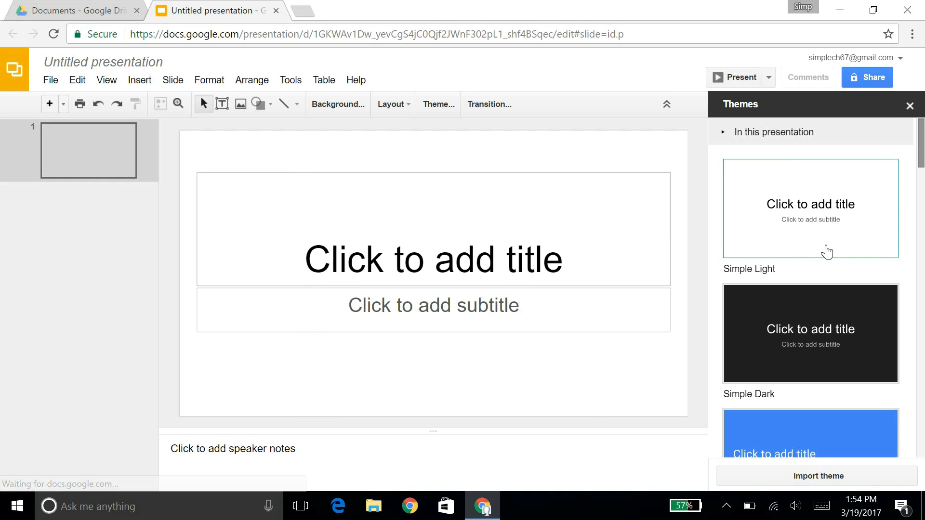
{"action": "scroll", "coordinate": [815, 260], "scroll_direction": "down", "scroll_amount": 20}
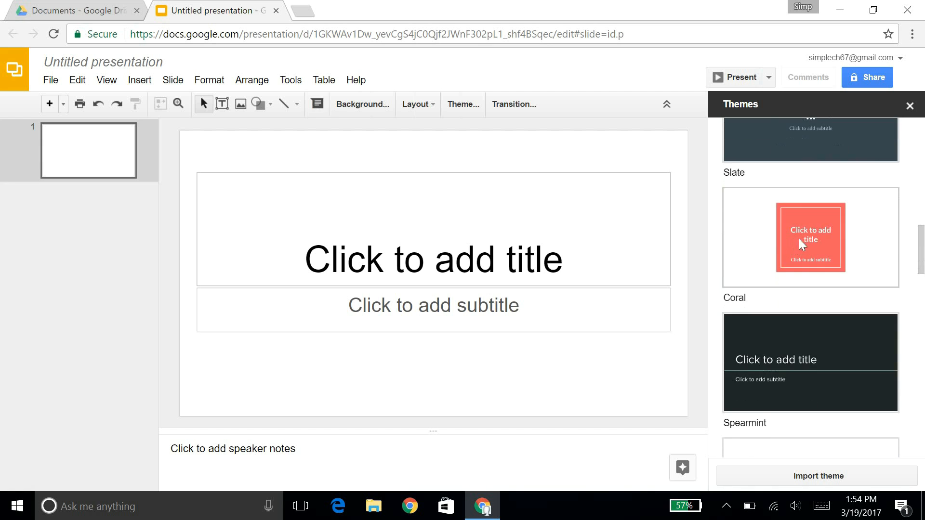
{"action": "scroll", "coordinate": [800, 241], "scroll_direction": "down", "scroll_amount": 8}
{"action": "left_click", "coordinate": [735, 233]}
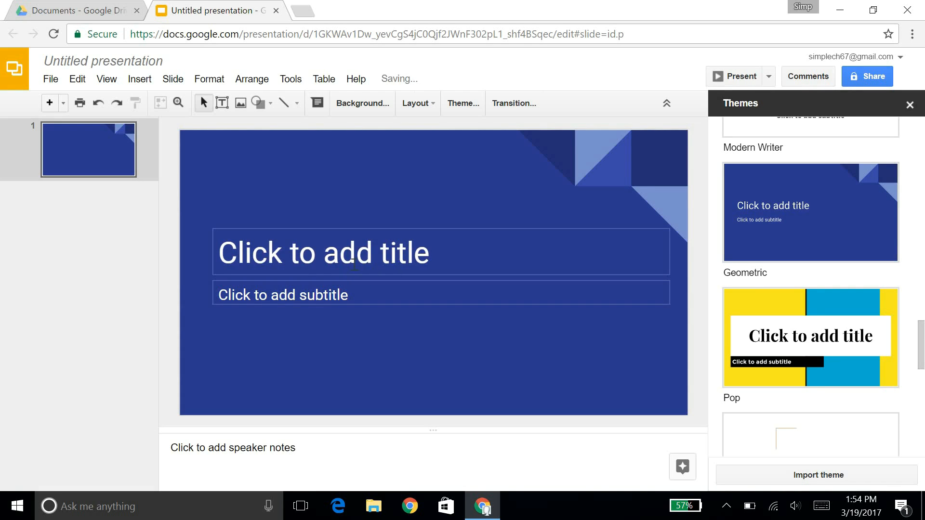
Step: Open the title placeholder on the first slide for text entry
{"action": "left_click", "coordinate": [359, 273]}
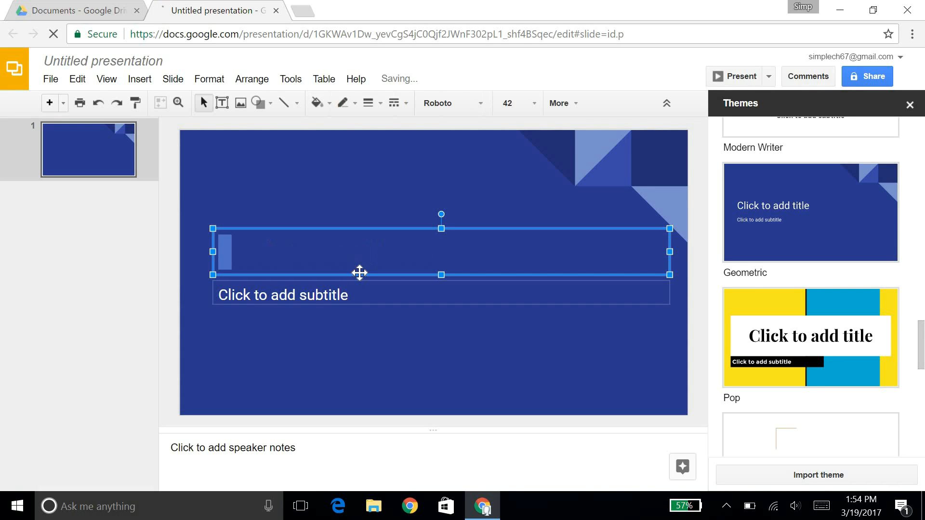